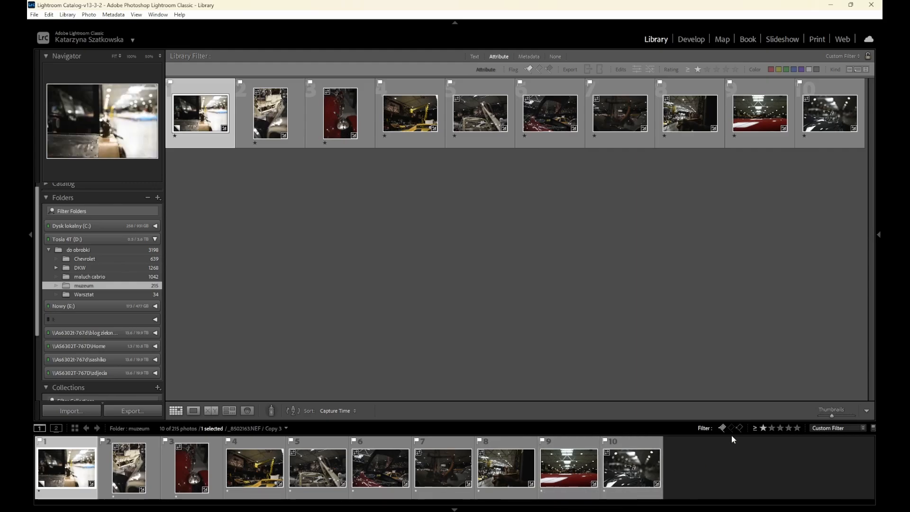
Open the first photo in the Develop module and bring up the list of user presets.
left_click(690, 40)
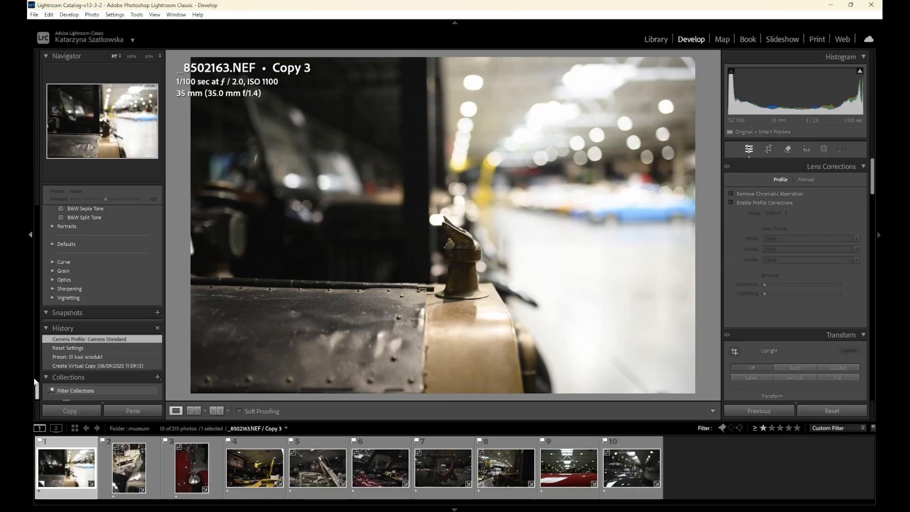
left_click_drag(30, 394, 27, 179)
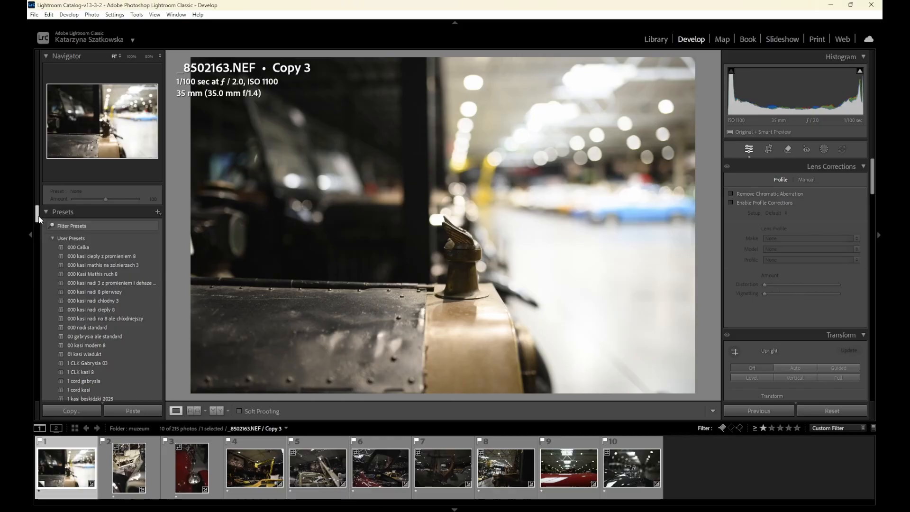
mouse_move(39, 219)
left_mouse_down()
mouse_move(46, 272)
mouse_move(44, 209)
left_mouse_up()
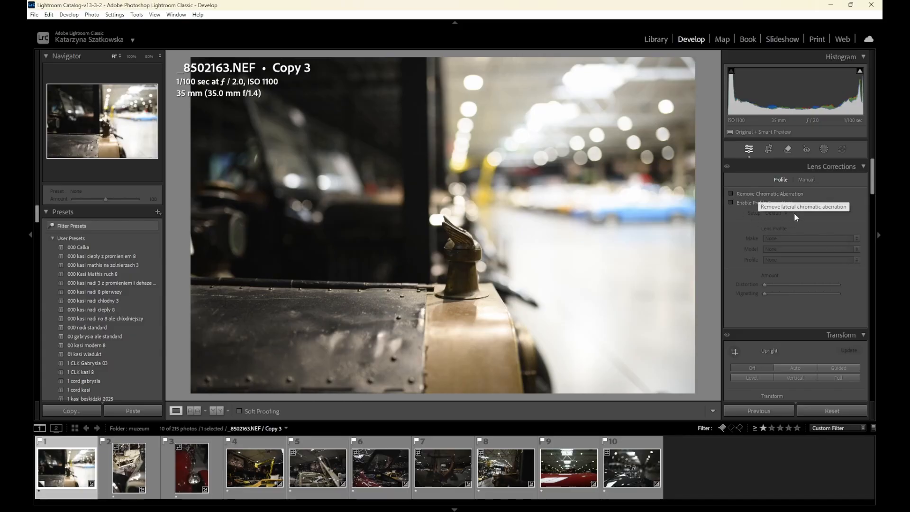
Turn on chromatic aberration removal in the photo's lens corrections.
left_click(861, 167)
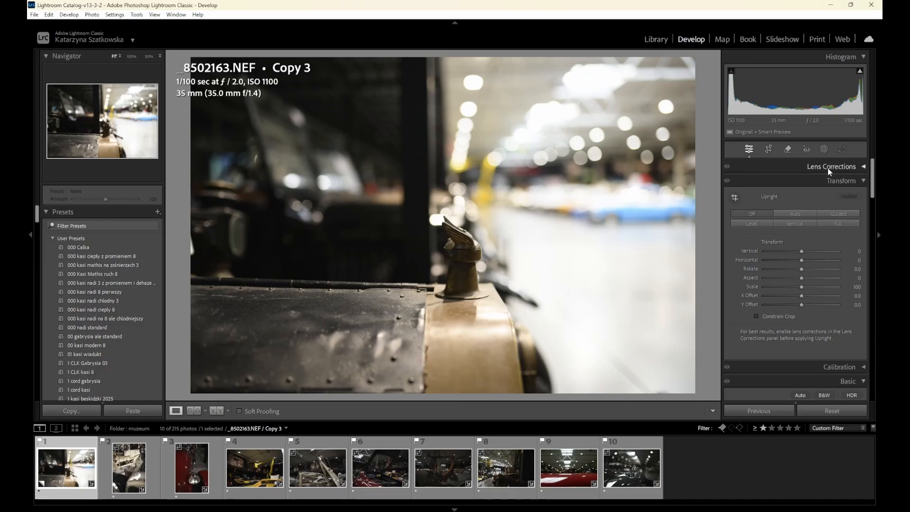
left_click(865, 166)
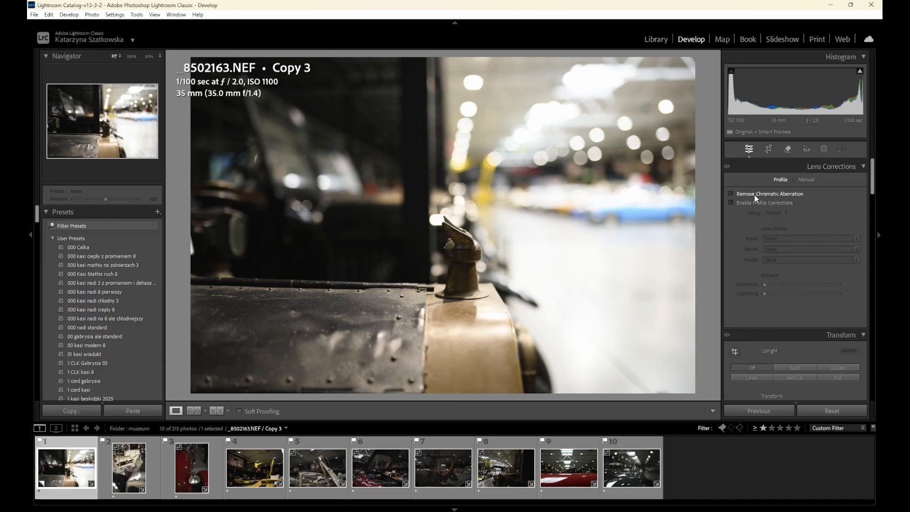
left_click(730, 192)
Defringe the green edges around the blurred background lights with amount 11 and a green hue range of 30/60.
left_click(581, 145)
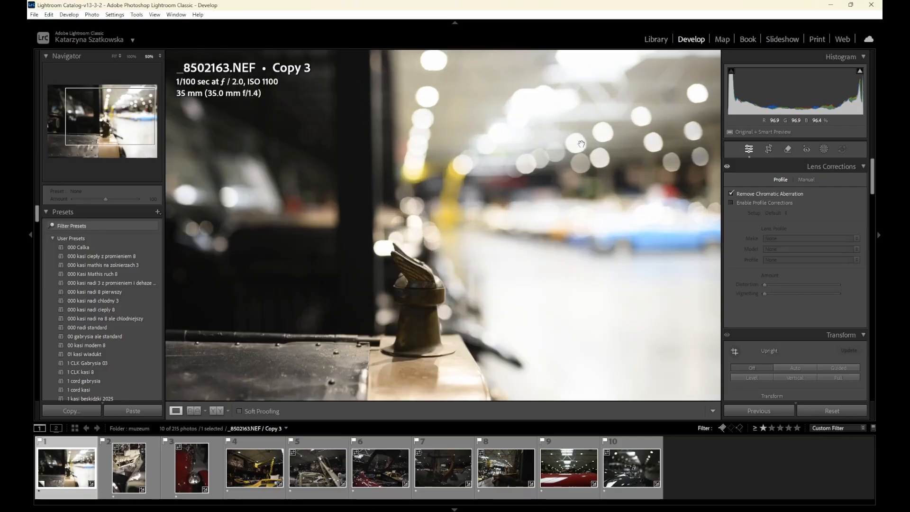
left_click_drag(627, 182, 514, 274)
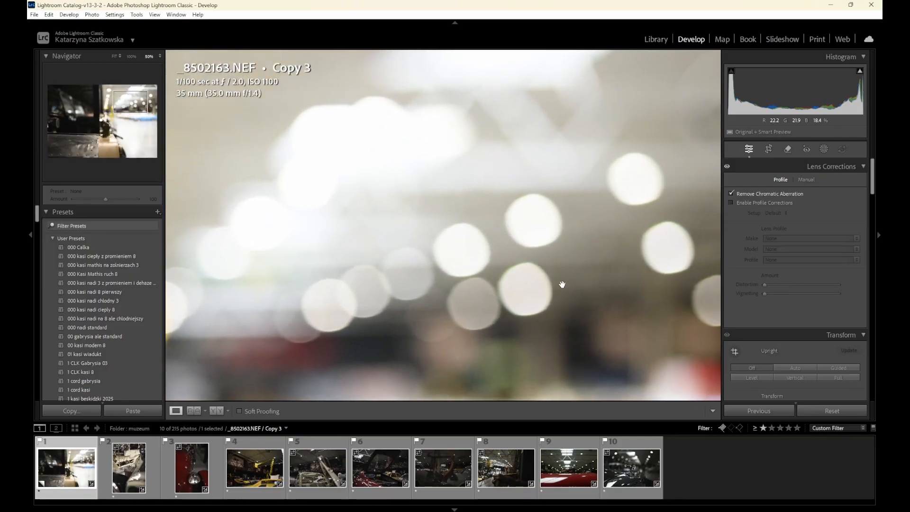
left_click_drag(512, 280, 553, 281)
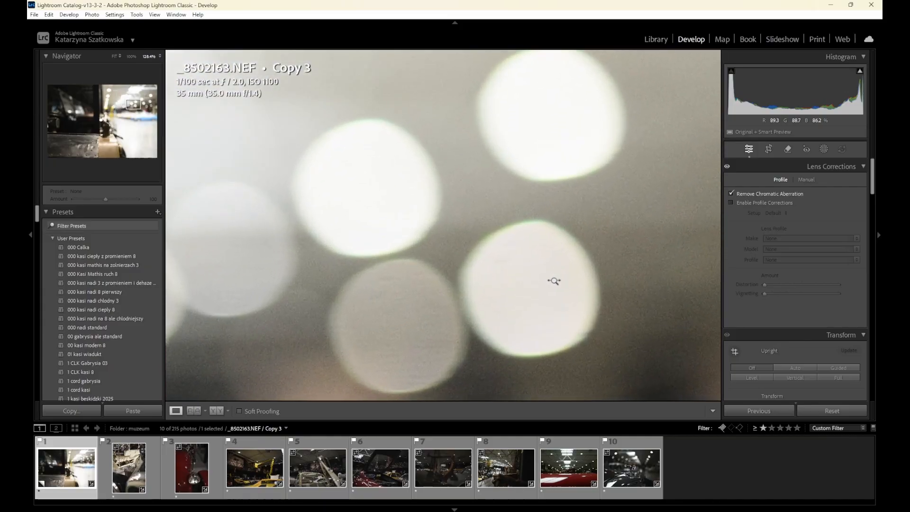
left_click(806, 180)
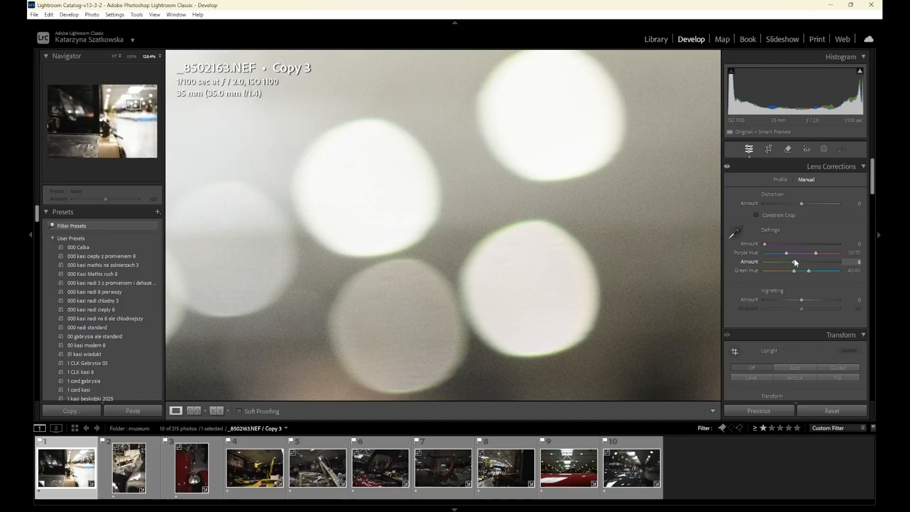
left_click_drag(808, 263, 803, 265)
left_click_drag(794, 271, 786, 271)
left_click(804, 262)
left_click(609, 223)
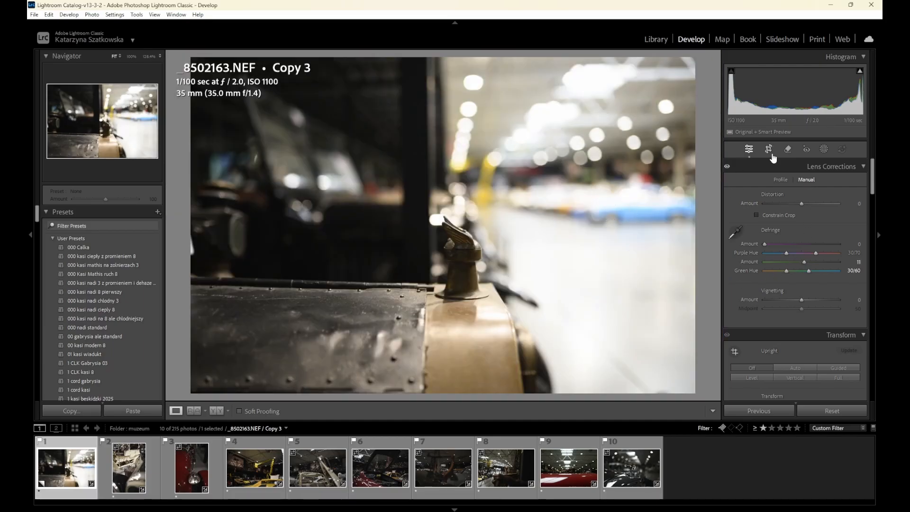
Enable the lens profile corrections, toggling them off and on to compare their effect on the photo.
left_click(780, 180)
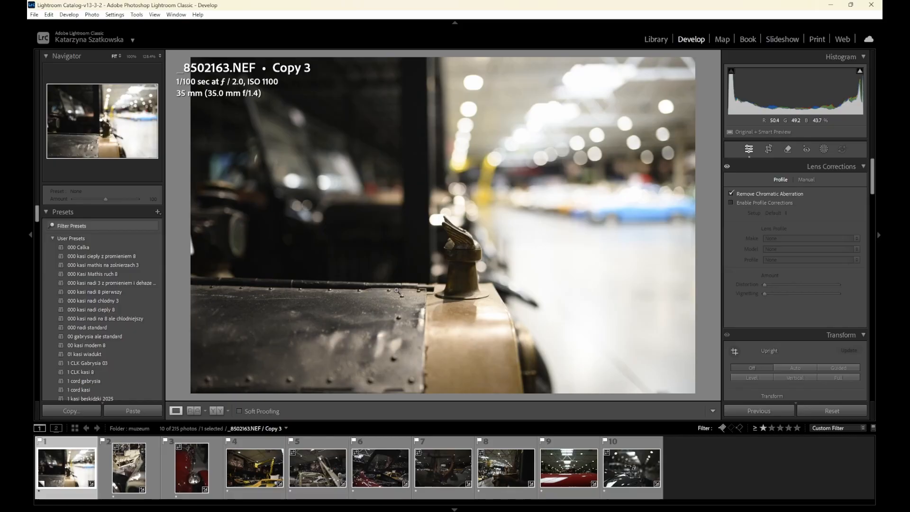
left_click(731, 203)
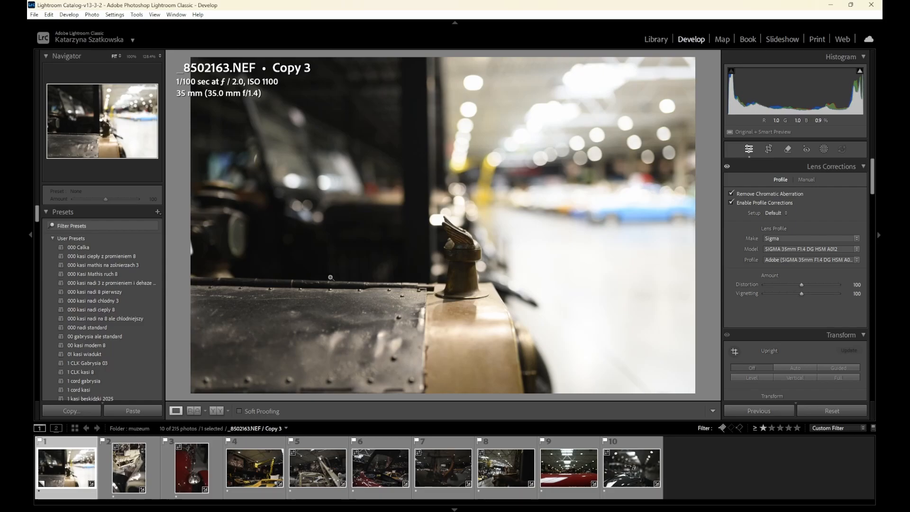
left_click(732, 204)
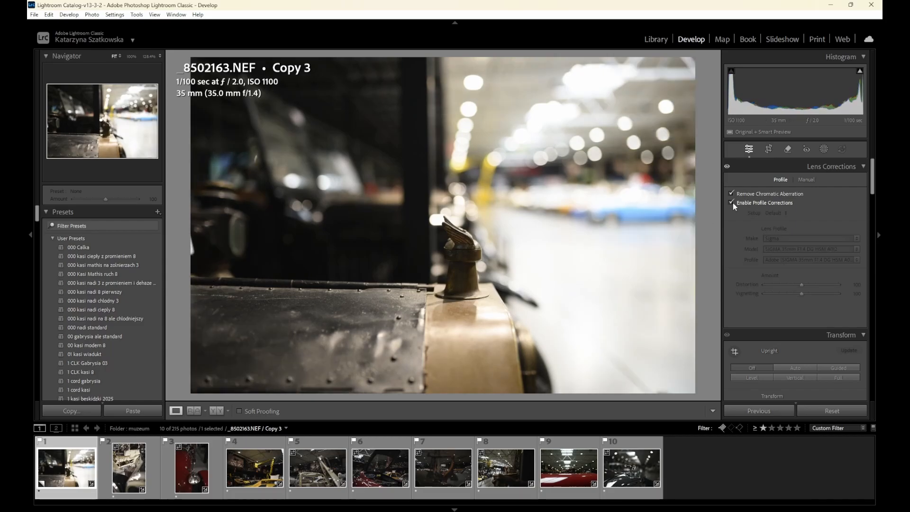
left_click(731, 204)
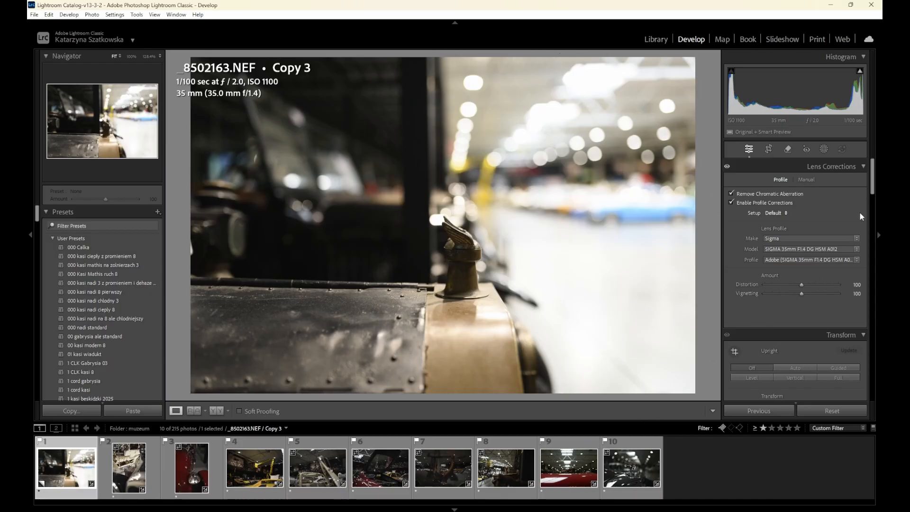
Apply the Auto Upright perspective correction to the photo, comparing it with Upright turned off.
left_click(875, 189)
left_click(877, 188)
left_click_drag(875, 183, 880, 203)
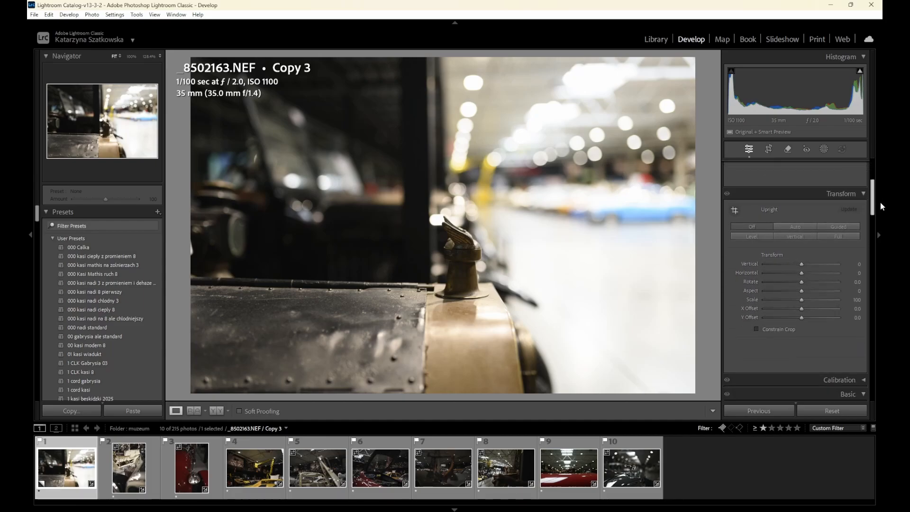
left_click(803, 226)
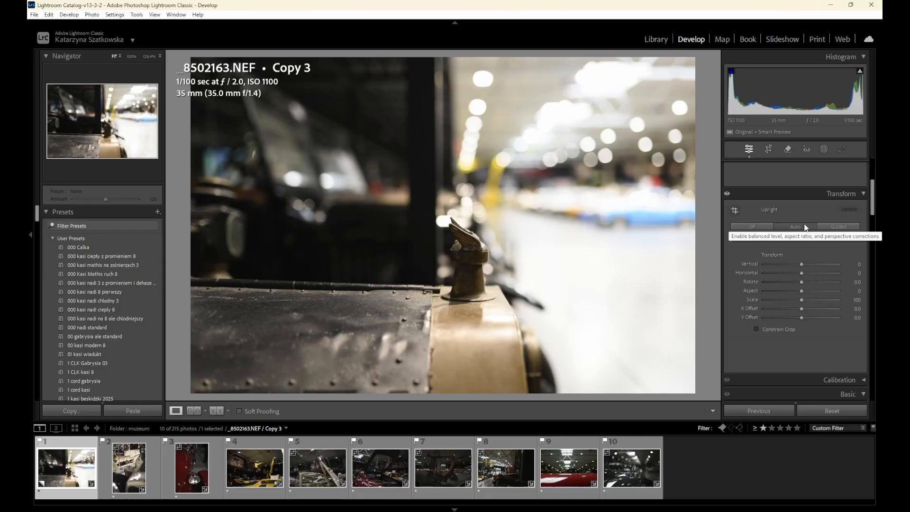
left_click(760, 226)
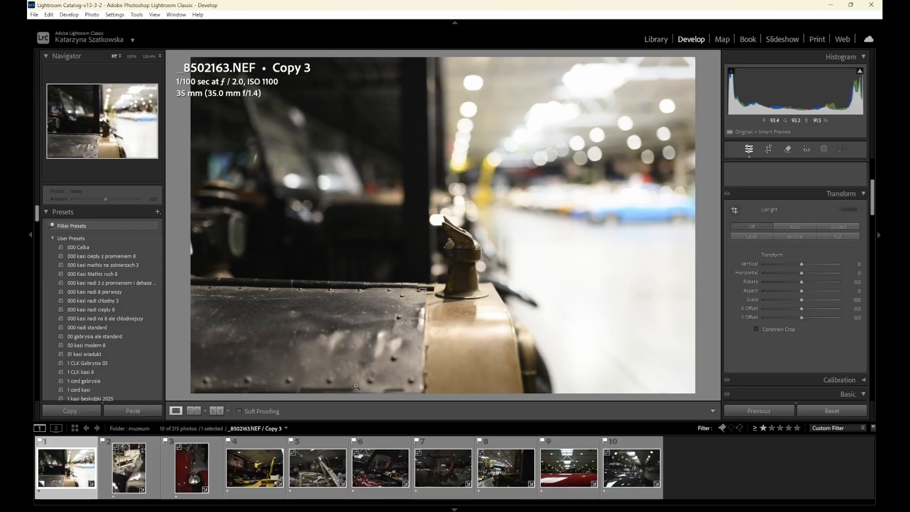
left_click(800, 225)
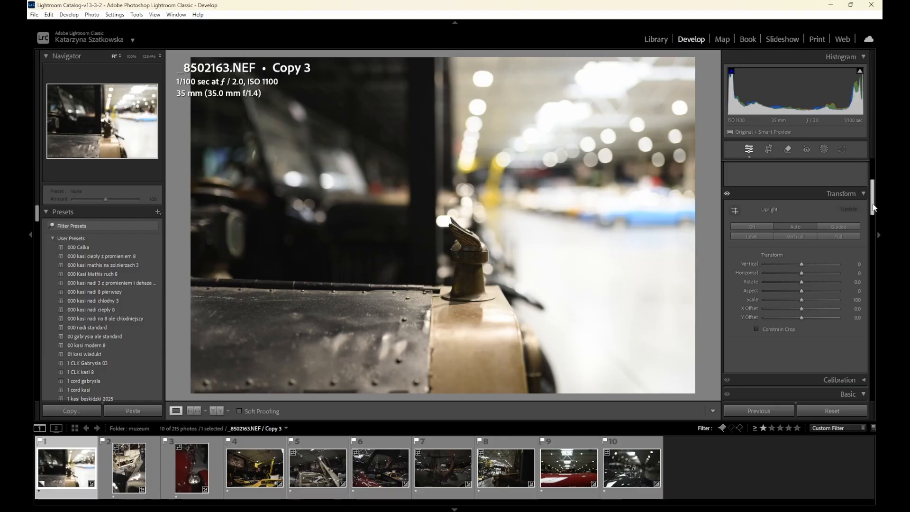
Expand the Calibration settings, examine the process version and primary colour controls, and collapse them again.
scroll(875, 210, "down", 1)
scroll(874, 209, "down", 2)
scroll(874, 208, "up", 3)
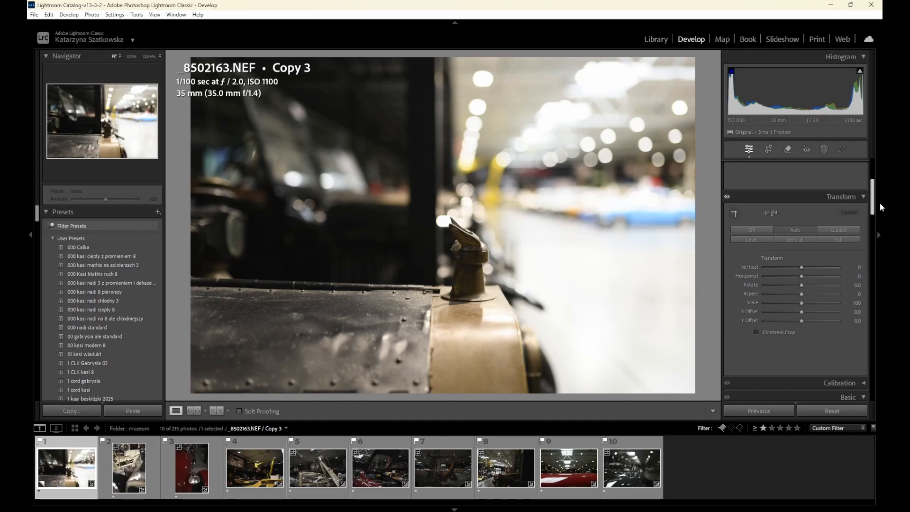
scroll(879, 203, "up", 1)
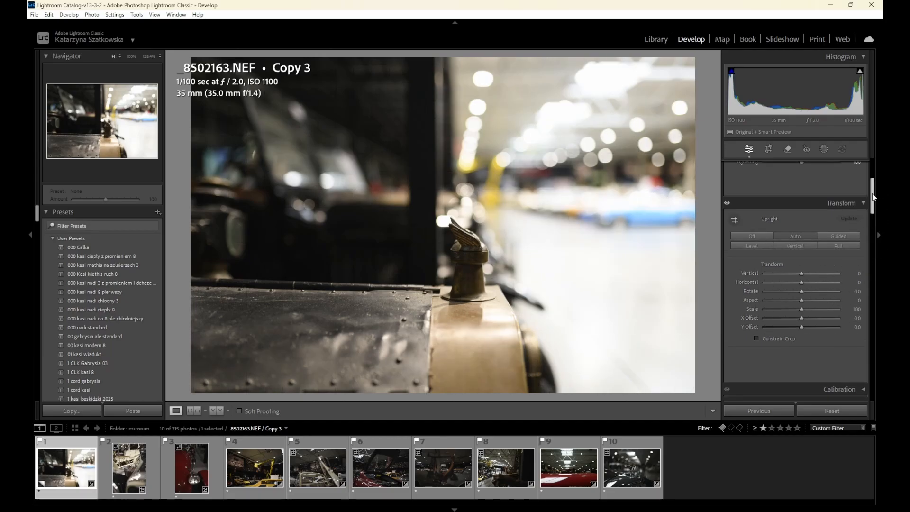
left_click_drag(873, 198, 869, 223)
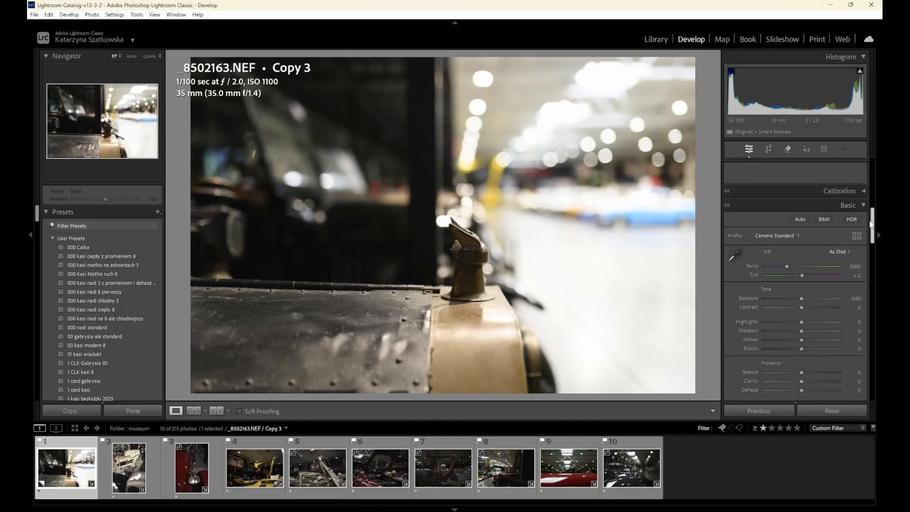
left_click(863, 191)
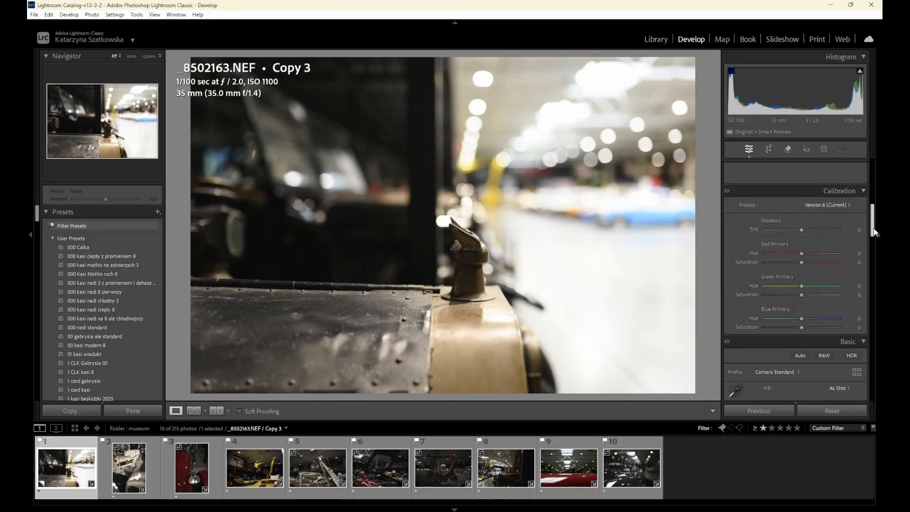
left_click_drag(873, 229, 877, 234)
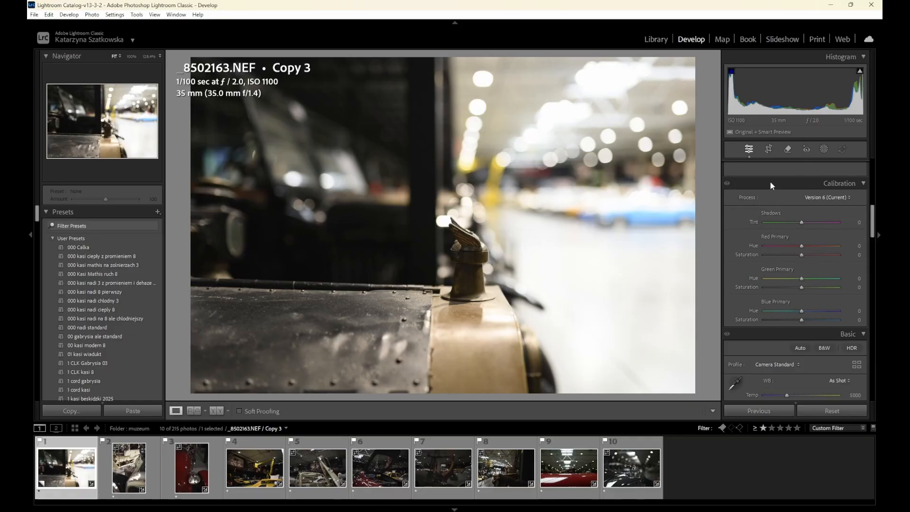
left_click(862, 185)
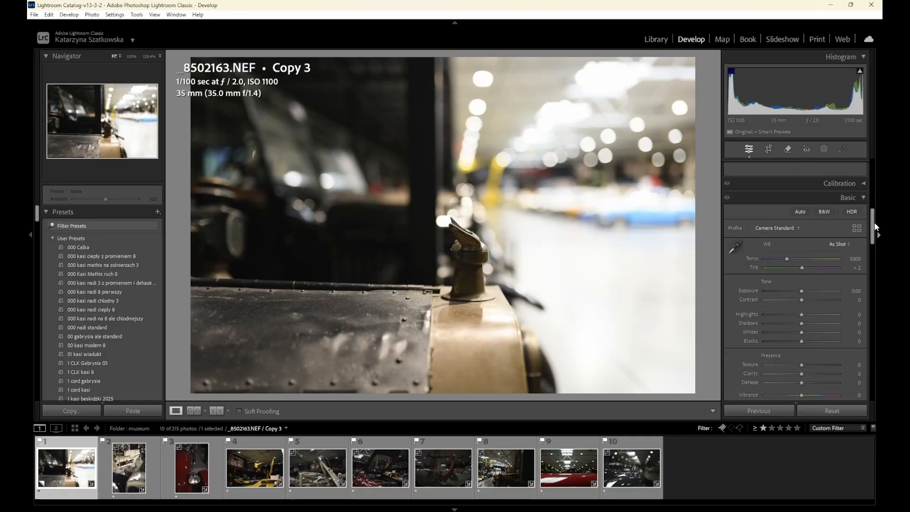
Open the Profile Browser from the Basic settings and look through the available profile groups.
left_click_drag(873, 227, 875, 232)
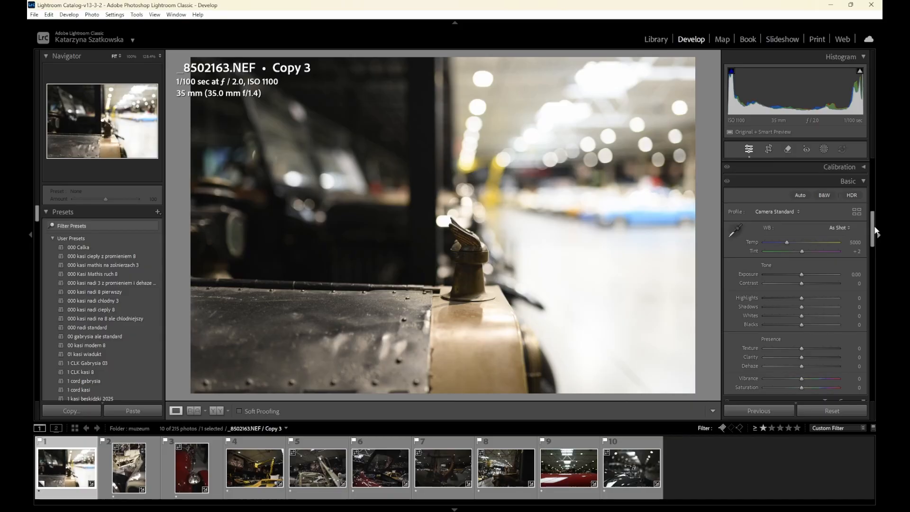
left_click(771, 211)
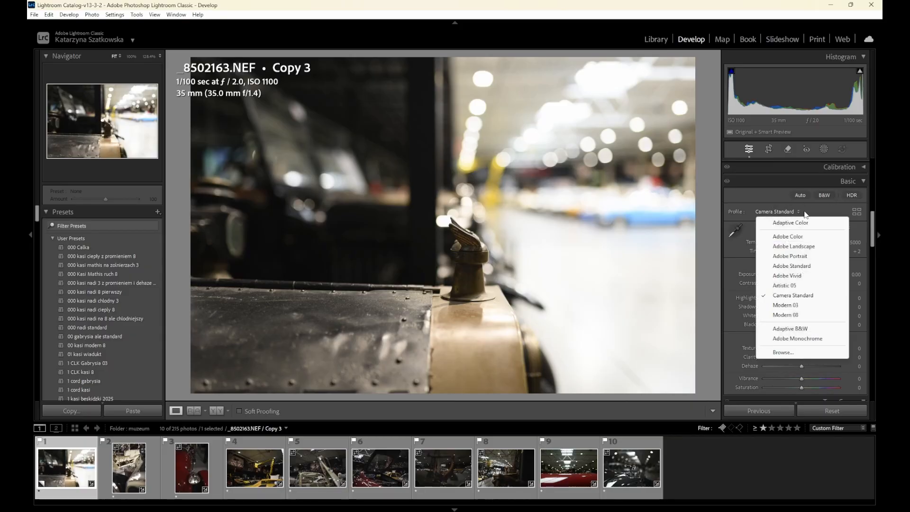
left_click(782, 351)
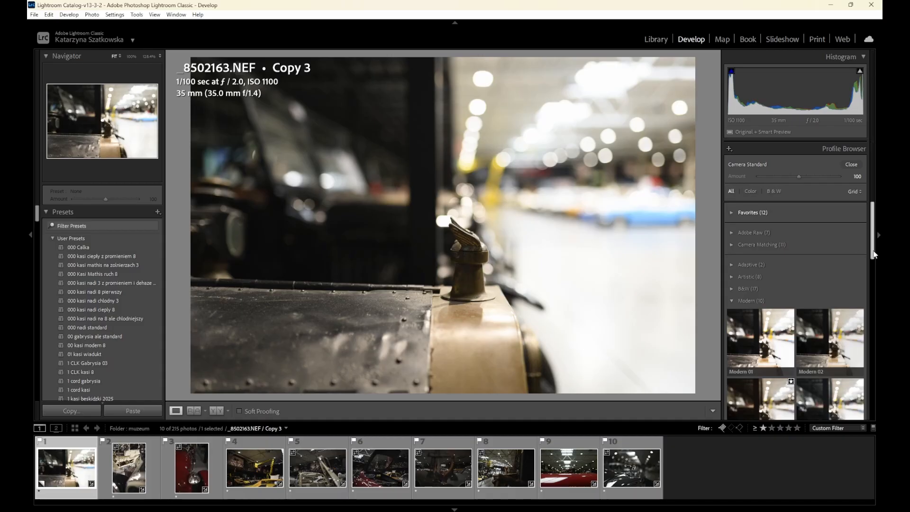
left_click_drag(874, 254, 875, 274)
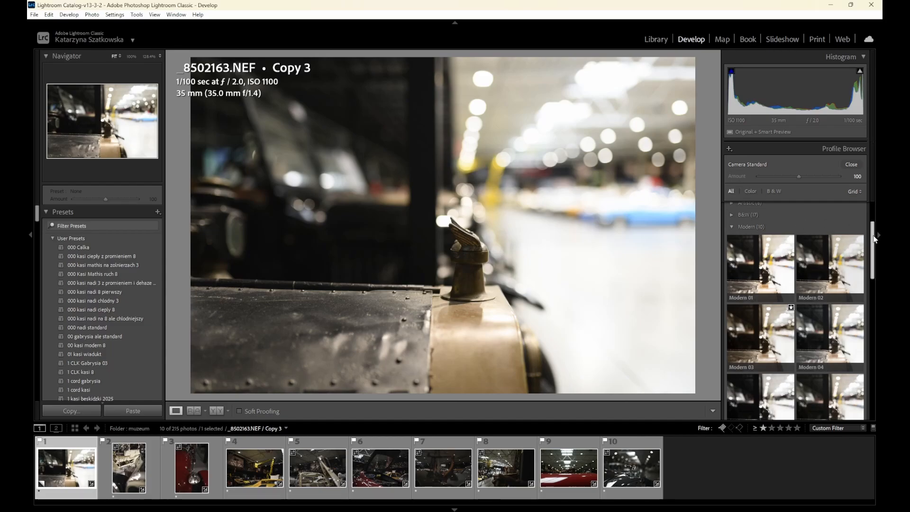
left_click_drag(872, 235, 871, 209)
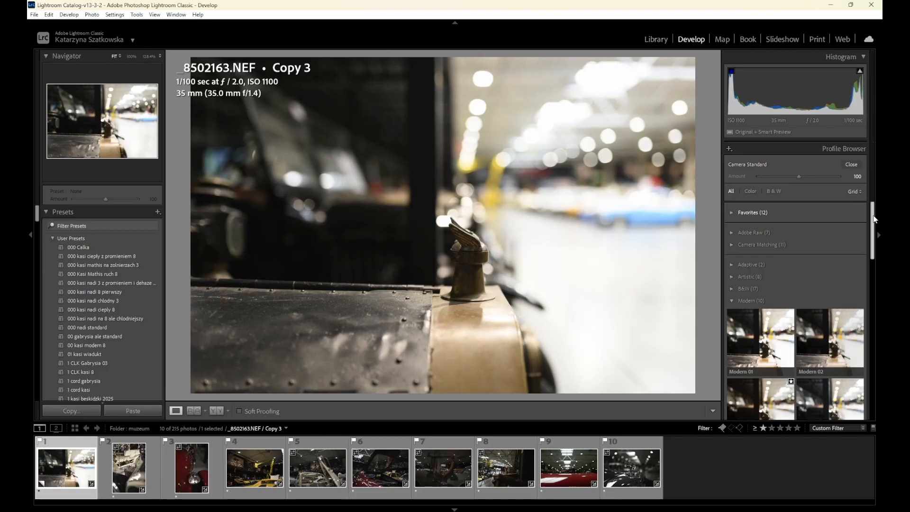
mouse_move(874, 219)
left_mouse_down()
mouse_move(875, 246)
mouse_move(872, 208)
left_mouse_up()
Expand the Adobe Raw profile group and examine its profile thumbnails.
left_click(731, 232)
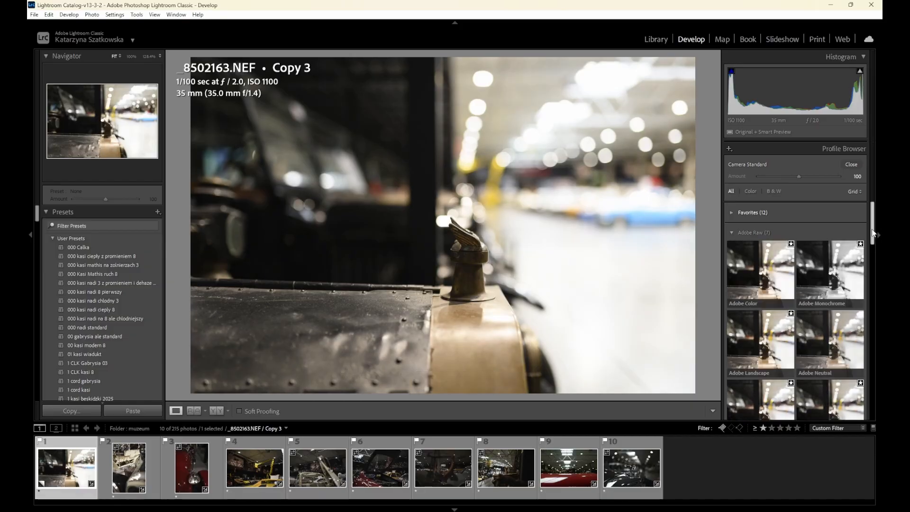
scroll(872, 233, "down", 1)
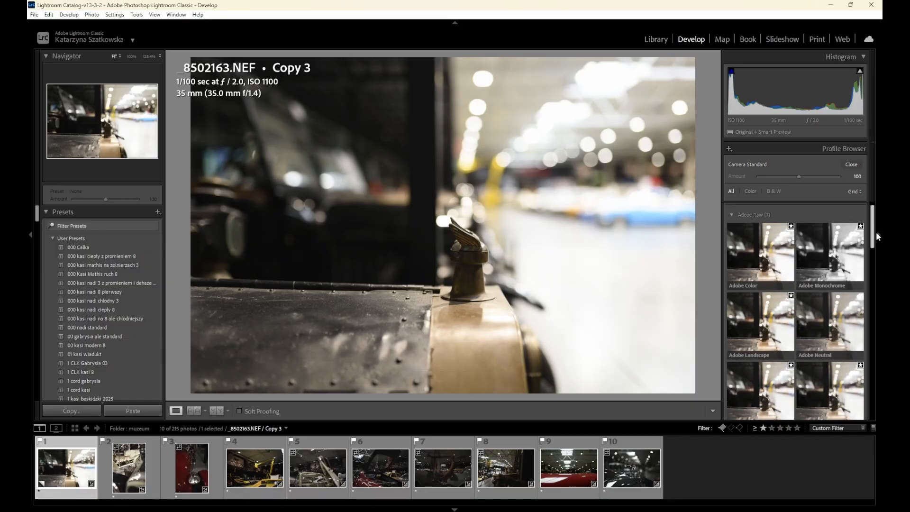
scroll(877, 234, "up", 1)
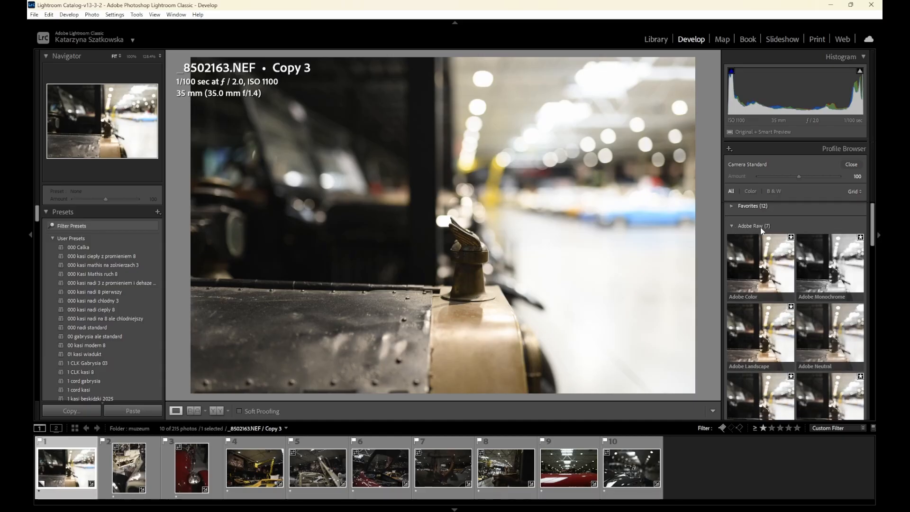
scroll(874, 252, "down", 2)
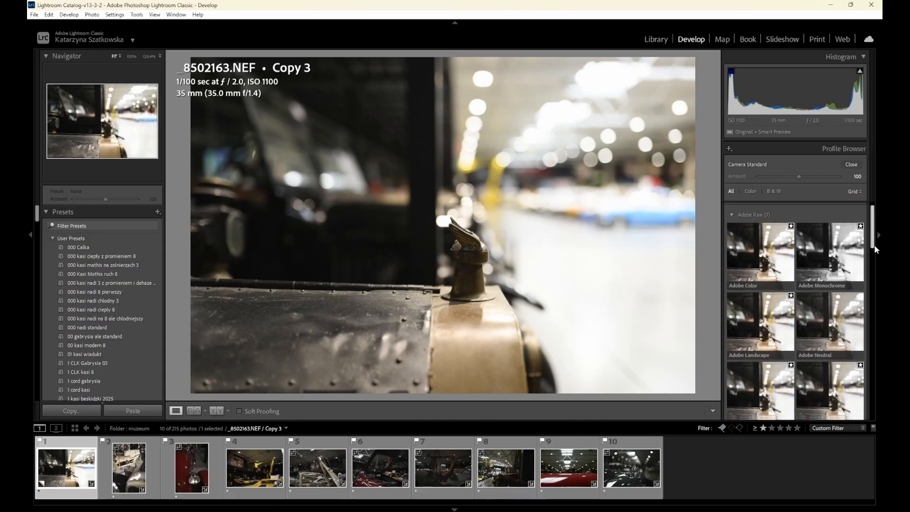
scroll(874, 252, "up", 1)
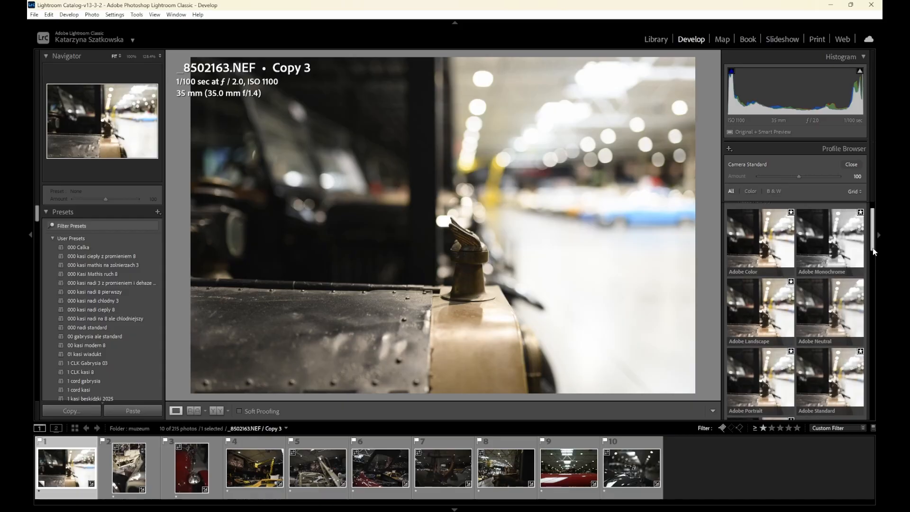
scroll(874, 252, "down", 1)
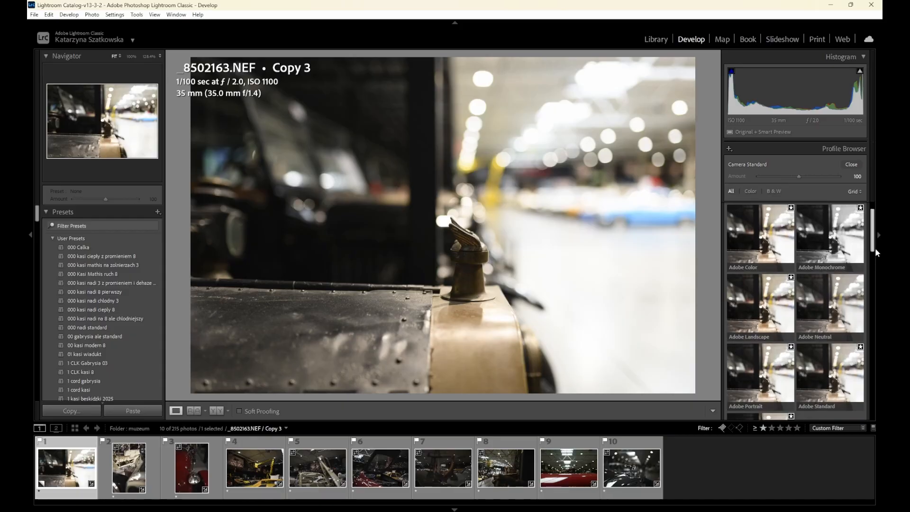
Look over the Adobe Raw profiles again and preview Adobe Color on the photo.
mouse_move(874, 248)
left_mouse_down()
mouse_move(876, 262)
mouse_move(876, 238)
left_mouse_up()
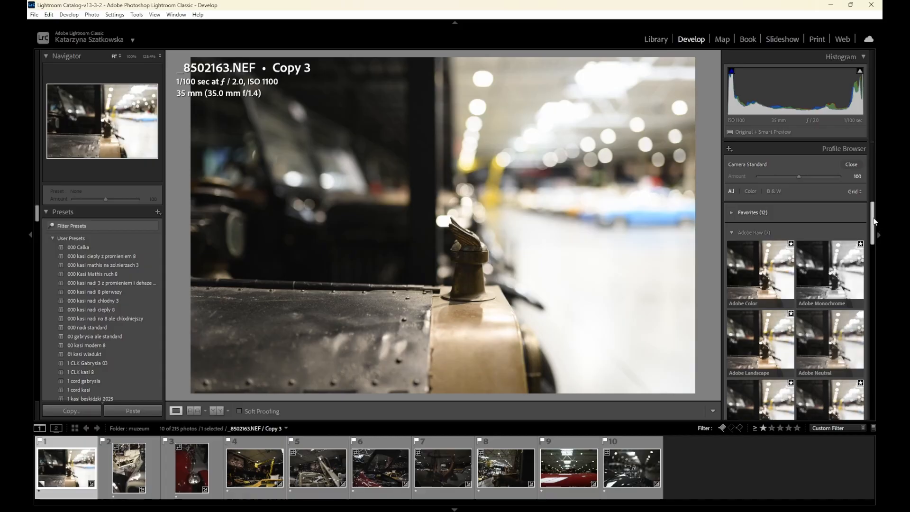
scroll(767, 265, "down", 1)
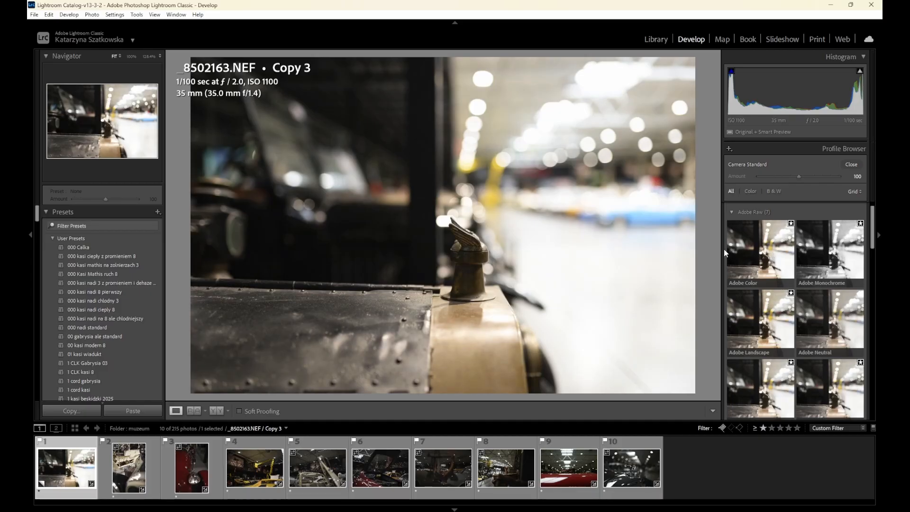
left_click(757, 251)
left_click(754, 252)
left_click(760, 254)
Expand the Camera Matching profile group and examine its Flat, Landscape, Neutral, Portrait, Standard, Vivid and Monochrome thumbnails.
left_click_drag(874, 223, 876, 277)
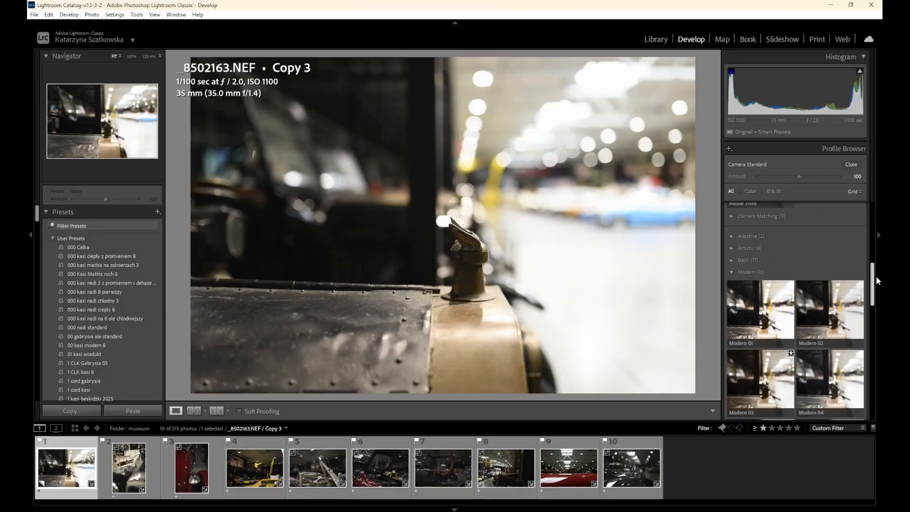
left_click(730, 217)
mouse_move(873, 262)
left_mouse_down()
mouse_move(879, 283)
mouse_move(878, 255)
left_mouse_up()
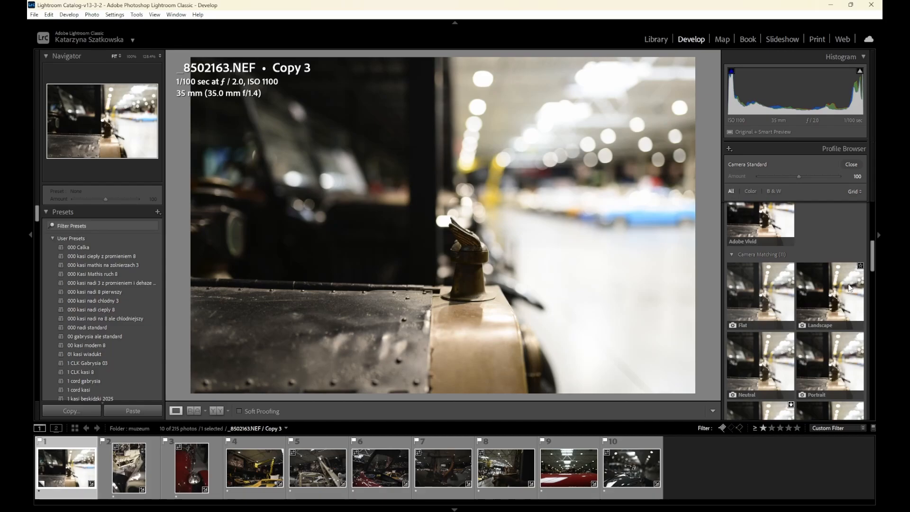
left_click_drag(872, 266, 877, 283)
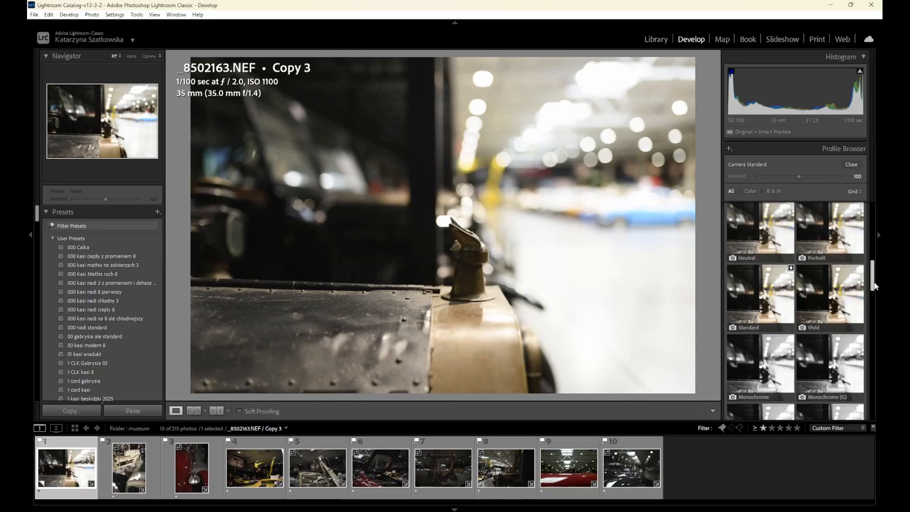
Expand the Adaptive profile group, examine Adaptive Color and Adaptive B&W, and collapse the group again.
left_click_drag(875, 282, 874, 328)
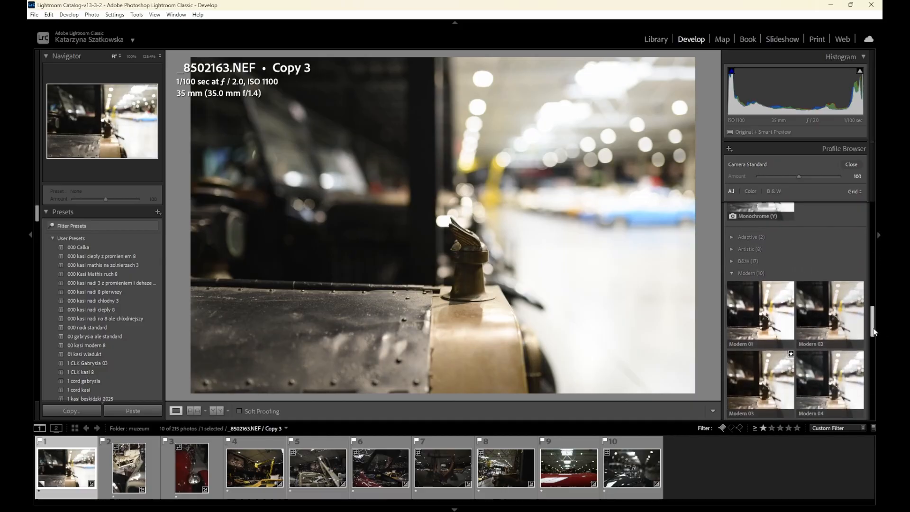
left_click(733, 237)
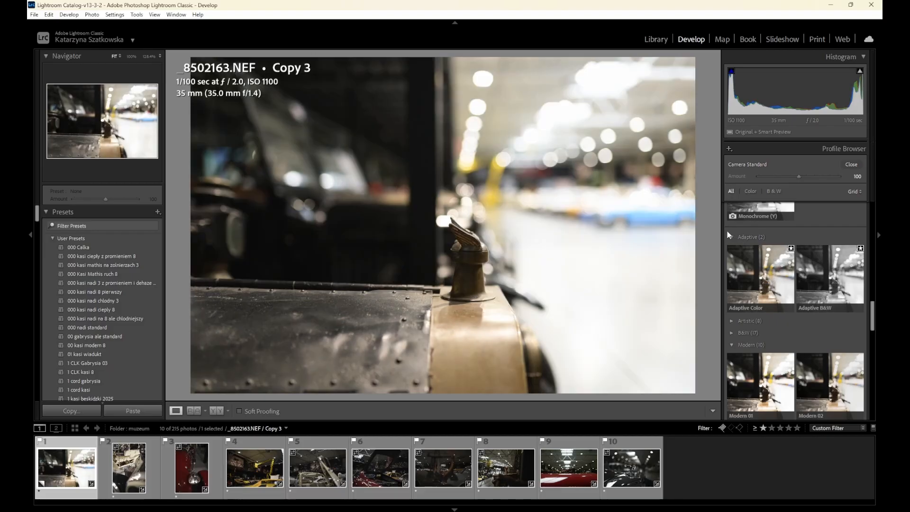
left_click(731, 238)
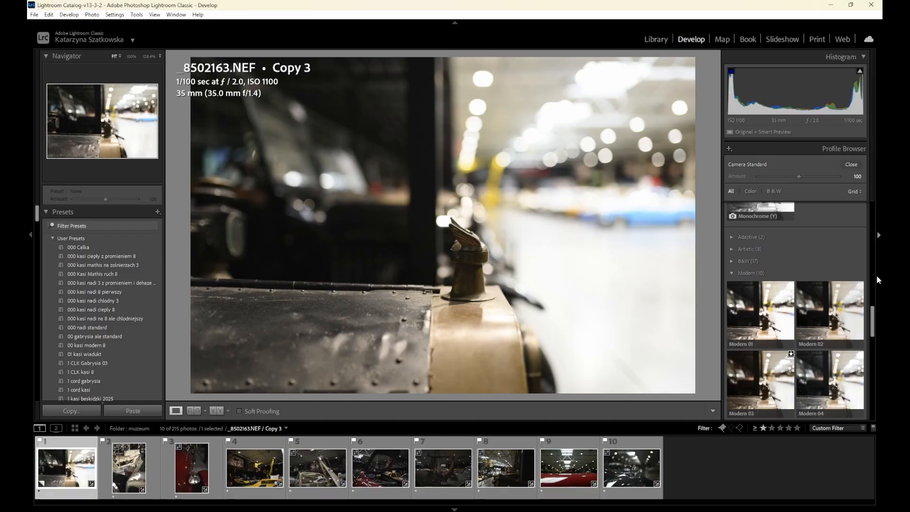
Expand the Artistic profile group and preview Artistic 05 and Artistic 06 on the photo without applying them.
mouse_move(874, 316)
left_mouse_down()
mouse_move(874, 328)
mouse_move(874, 317)
left_mouse_up()
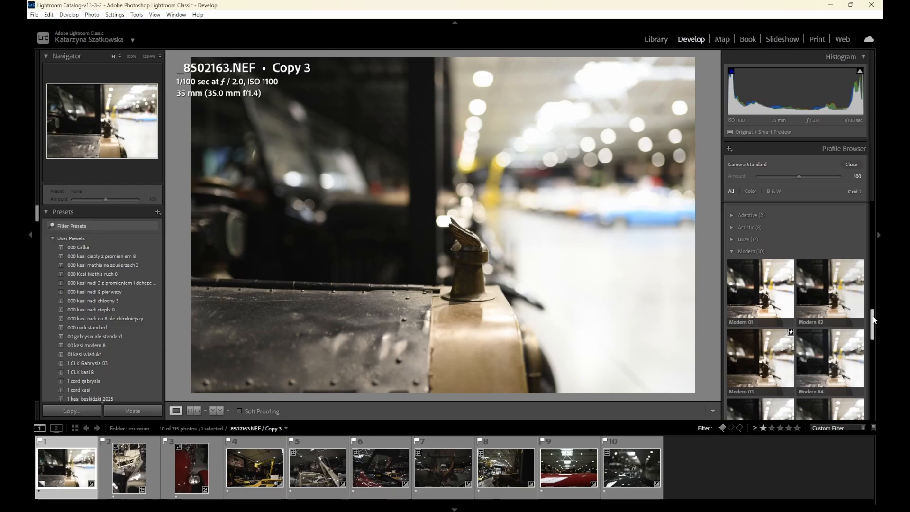
left_click(731, 227)
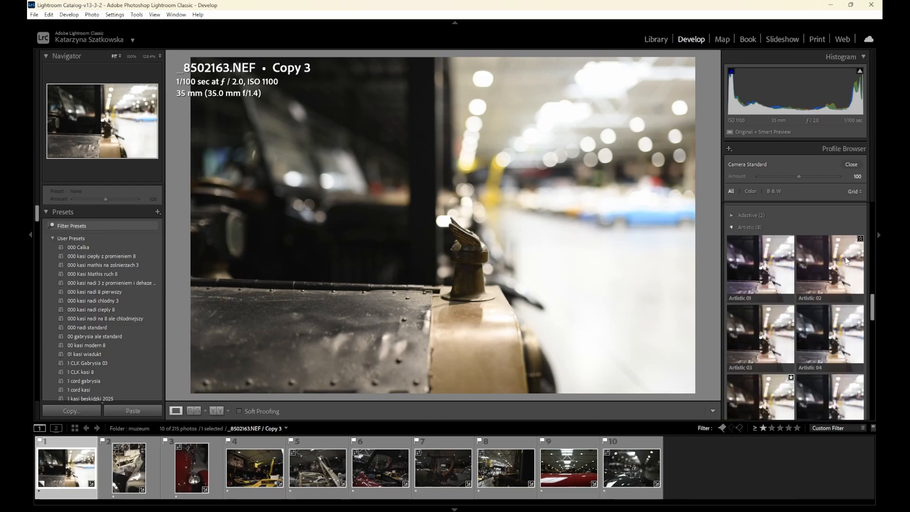
mouse_move(874, 297)
left_mouse_down()
mouse_move(876, 317)
mouse_move(877, 308)
left_mouse_up()
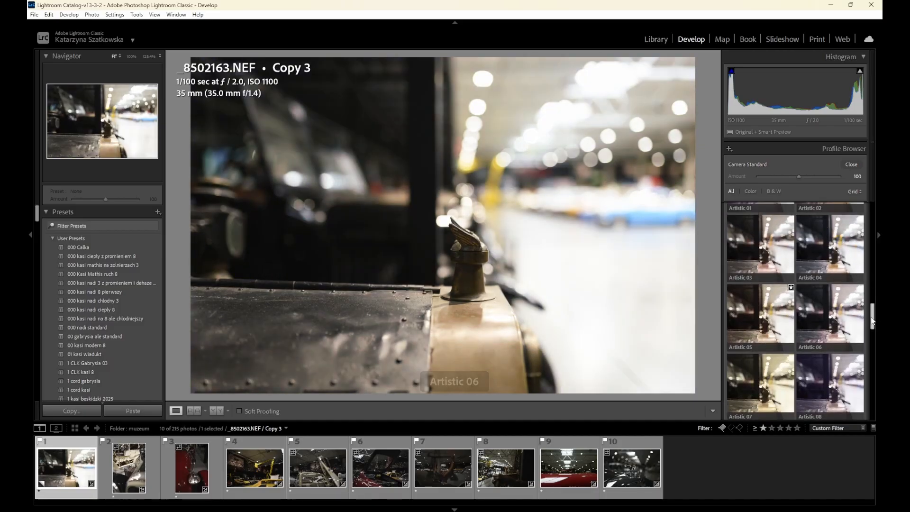
mouse_move(874, 321)
left_mouse_down()
mouse_move(875, 310)
mouse_move(877, 317)
left_mouse_up()
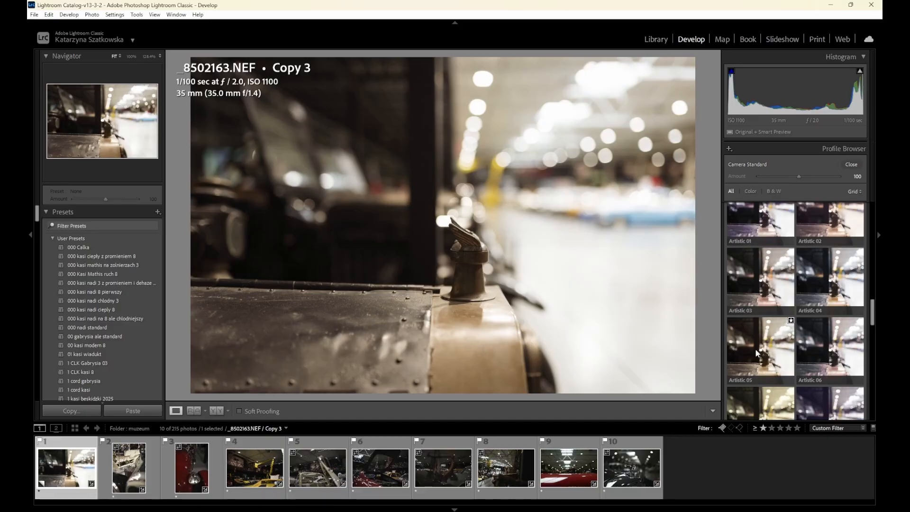
left_click(749, 351)
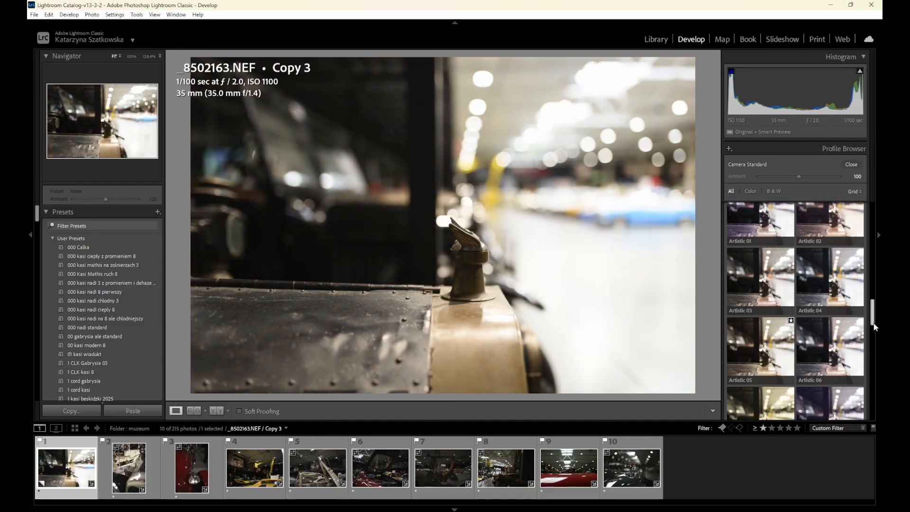
left_click(838, 350)
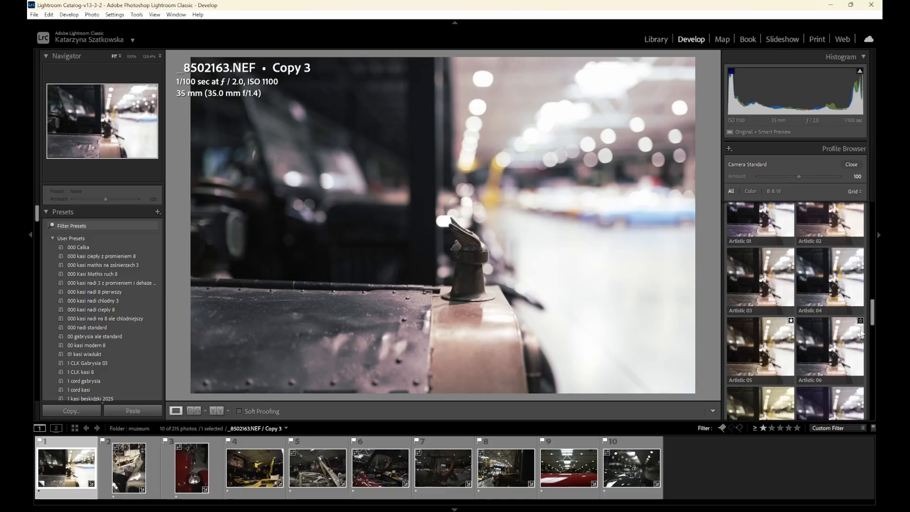
Preview the last Artistic profiles, Artistic 07 and Artistic 08, on the photo.
left_click_drag(875, 320, 874, 333)
mouse_move(755, 310)
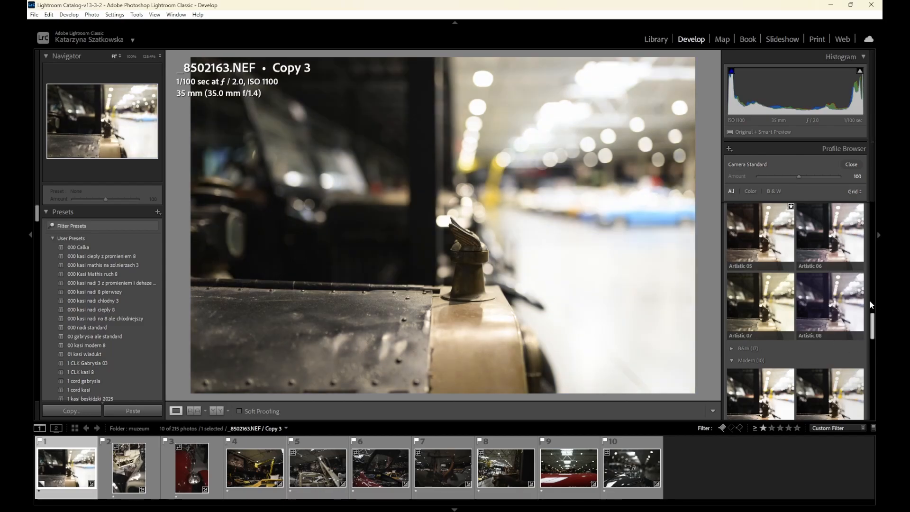
left_click(874, 332)
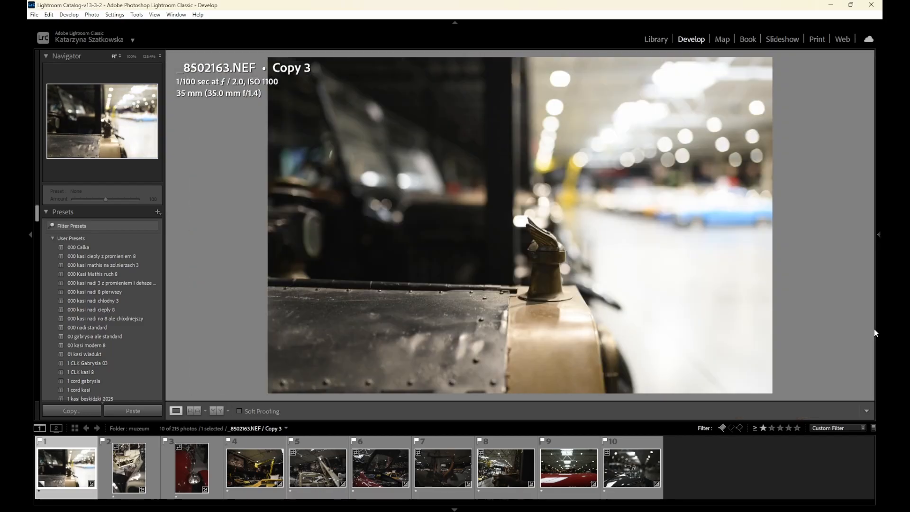
left_click(875, 330)
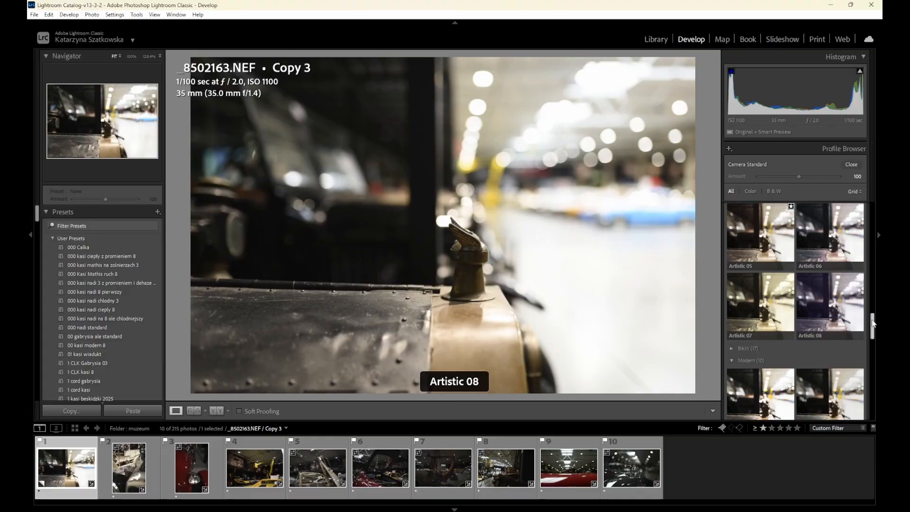
Look through the Vintage profile group down to Vintage 10, previewing its profiles on the photo.
left_click_drag(872, 324, 872, 344)
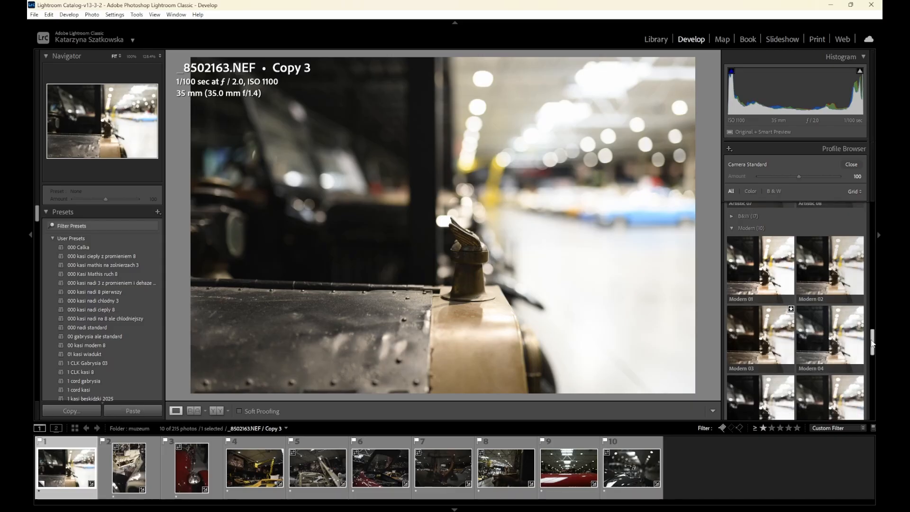
left_click_drag(872, 343, 871, 389)
left_click(811, 238)
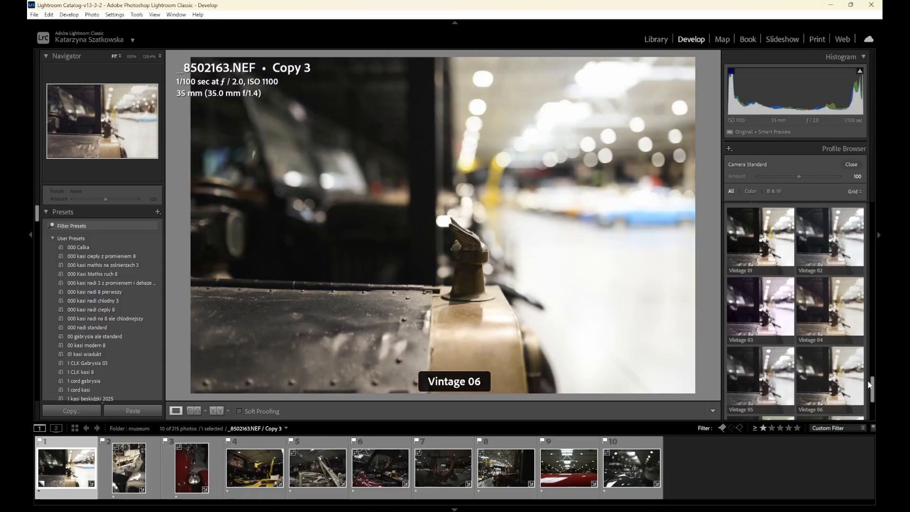
left_click_drag(873, 384, 874, 400)
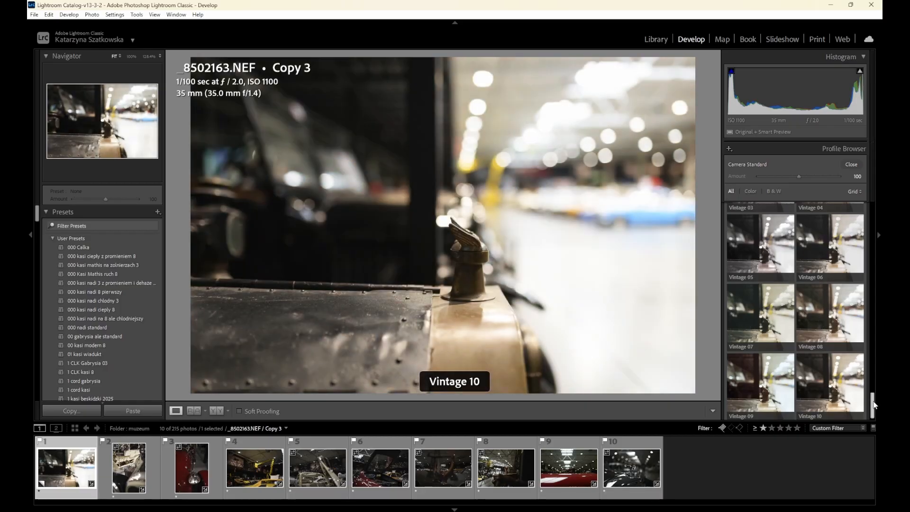
scroll(875, 404, "down", 1)
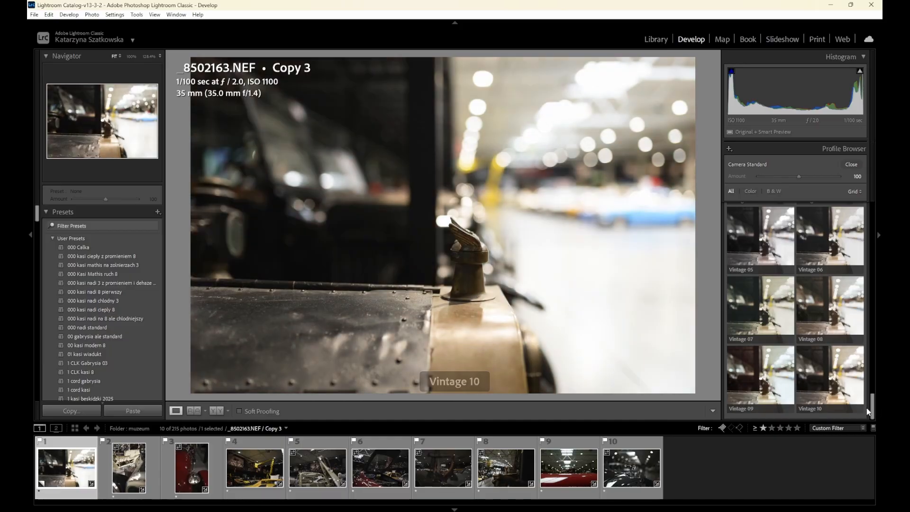
Return to the Modern profile group and compare previews of Modern 01 through Modern 04 on the photo.
left_click_drag(871, 407, 871, 350)
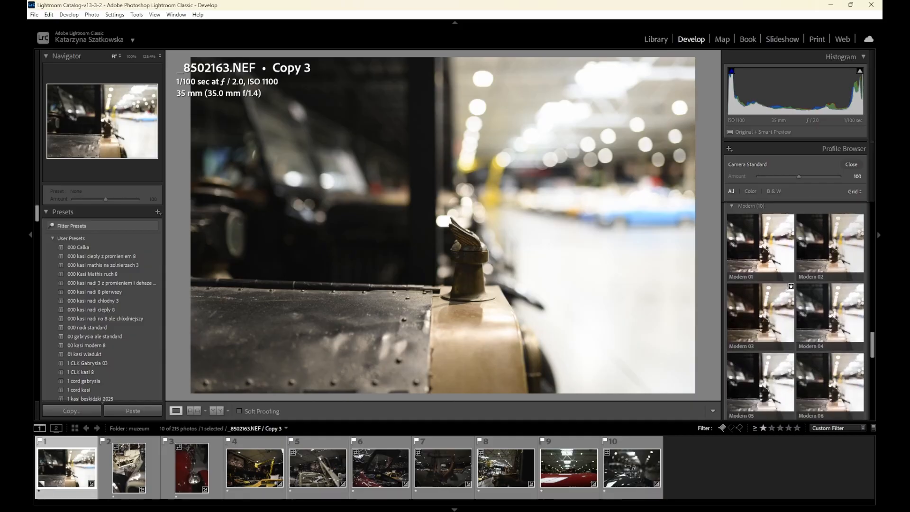
left_click_drag(877, 352, 879, 346)
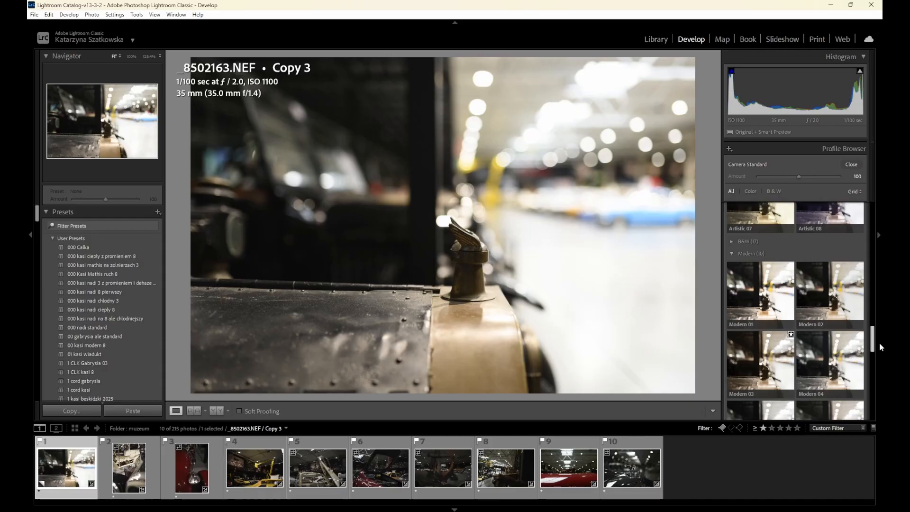
left_click_drag(880, 342, 881, 349)
left_click(829, 244)
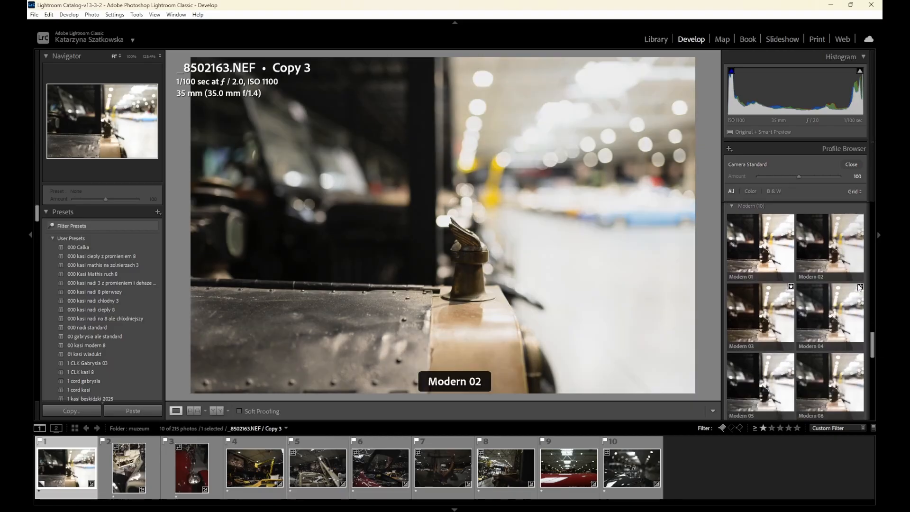
left_click(775, 248)
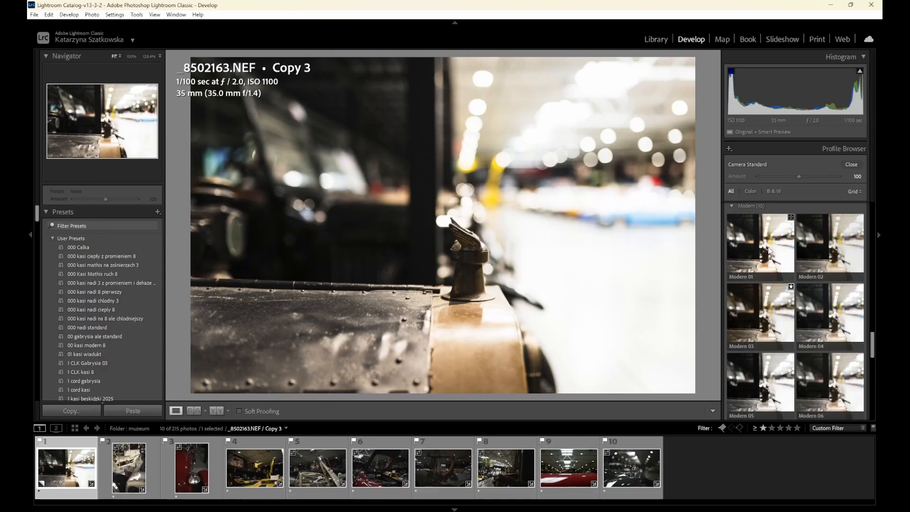
left_click(816, 251)
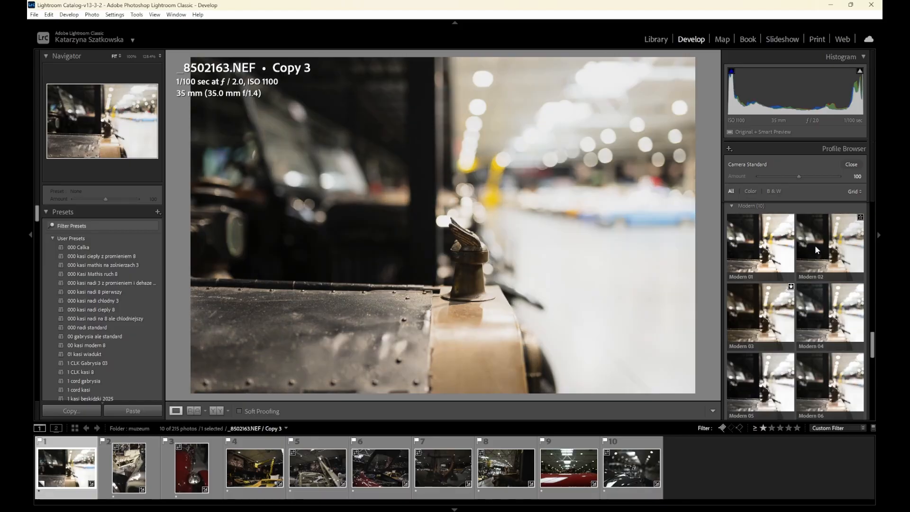
left_click(770, 307)
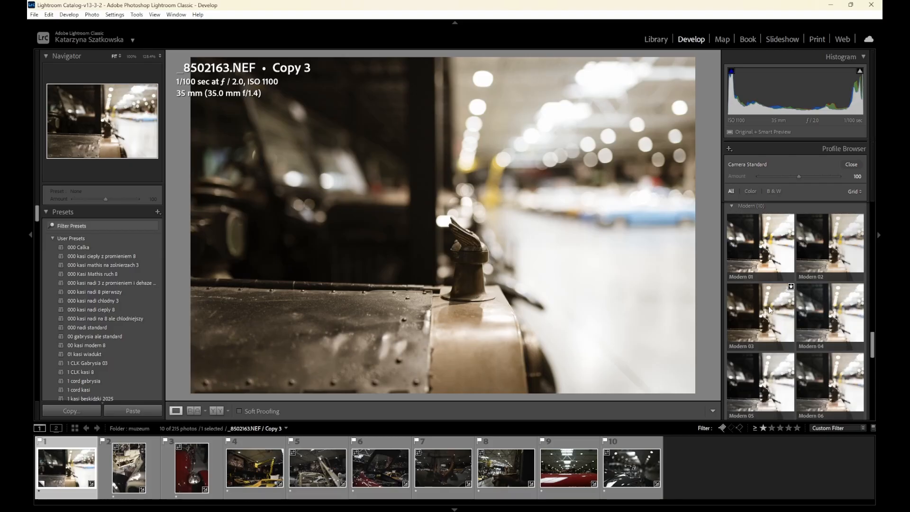
left_click(843, 322)
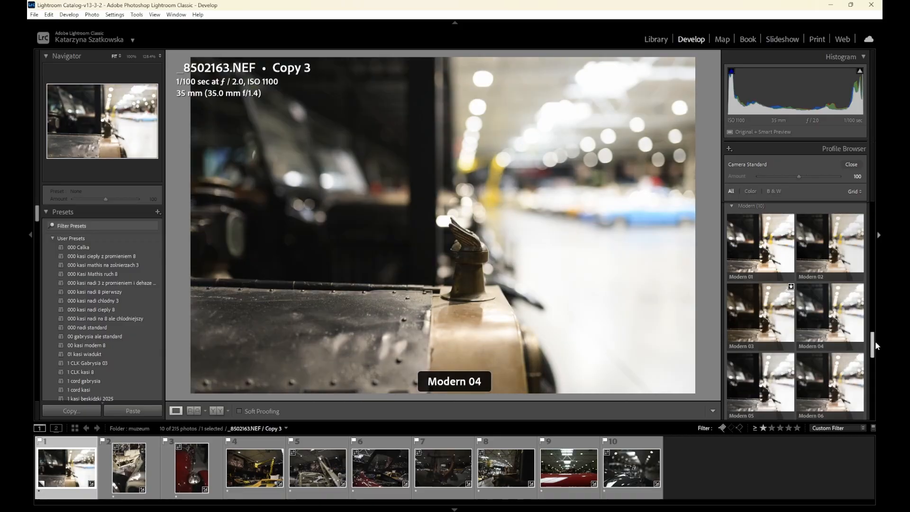
Compare previews of Modern 05 through Modern 08 on the photo and return to the start of the Modern group.
scroll(873, 349, "down", 2)
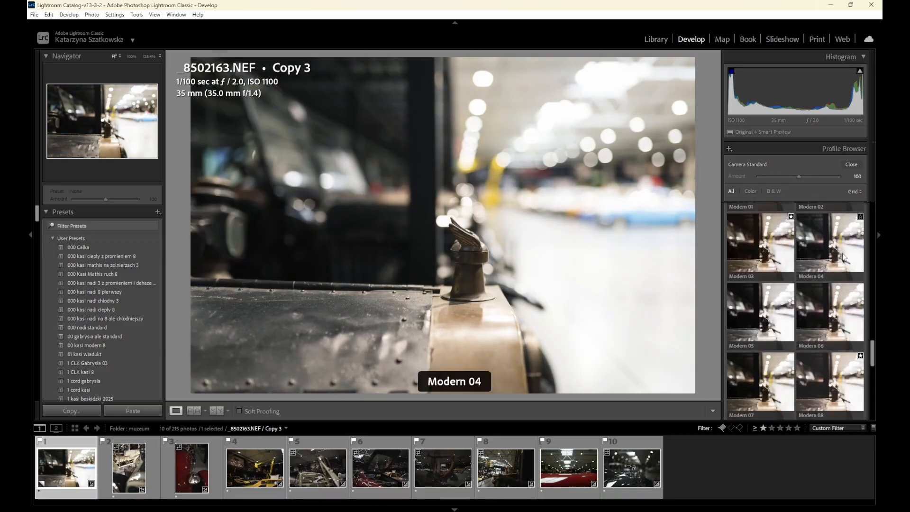
left_click(737, 327)
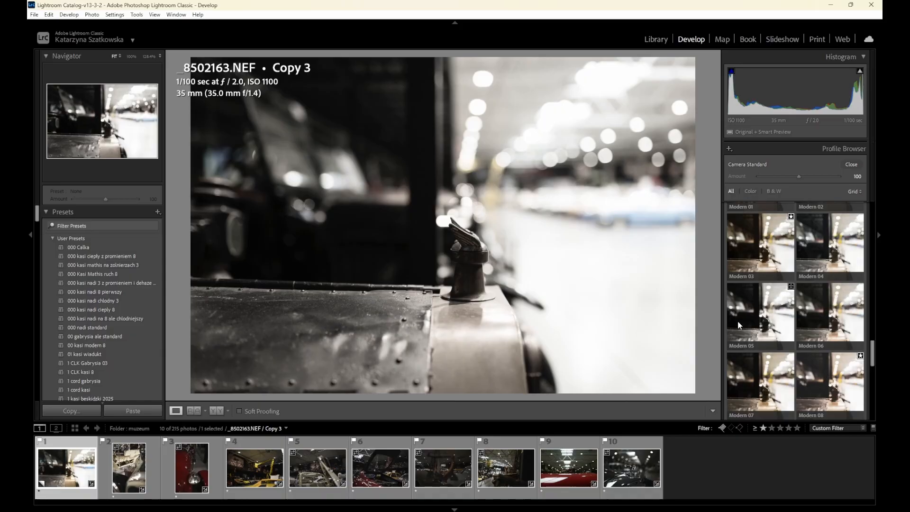
left_click(834, 320)
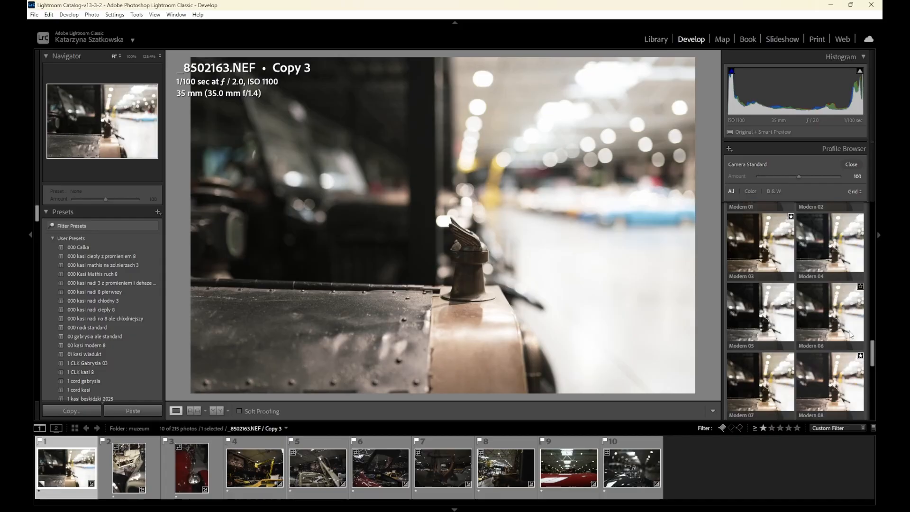
scroll(872, 348, "down", 2)
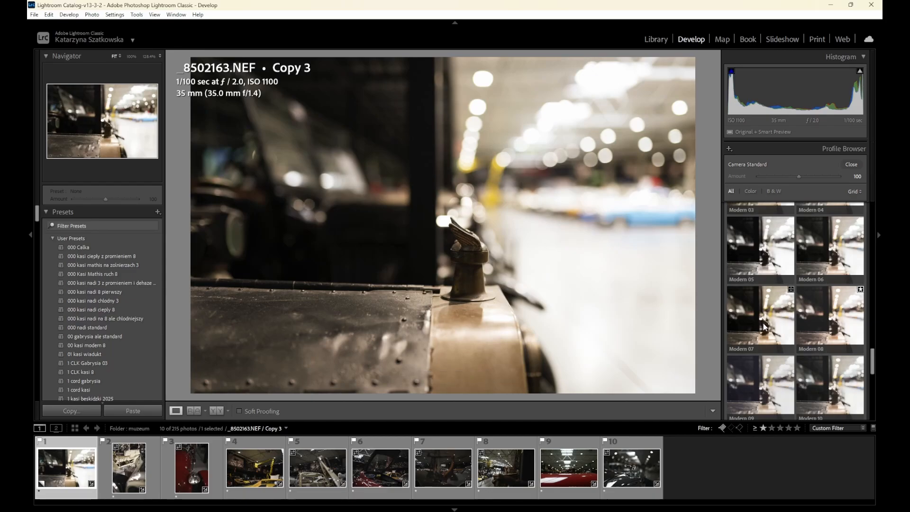
scroll(871, 356, "up", 3)
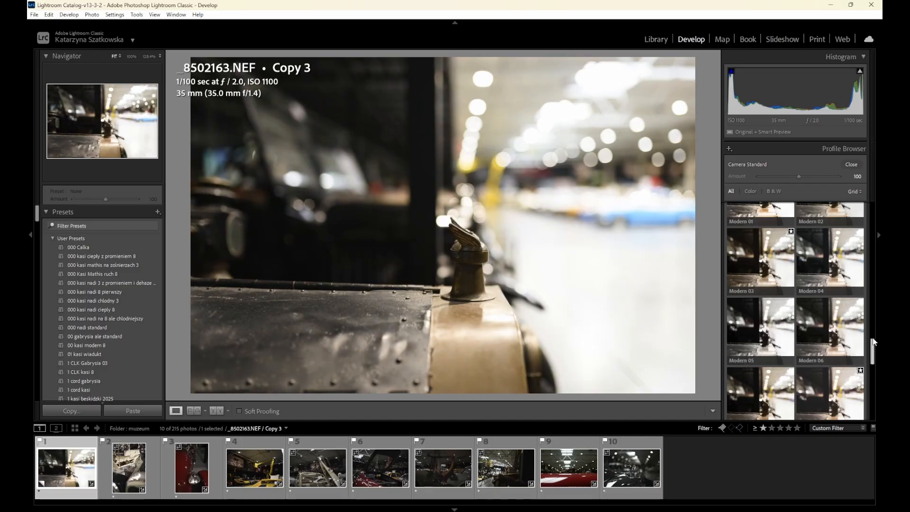
scroll(876, 358, "down", 3)
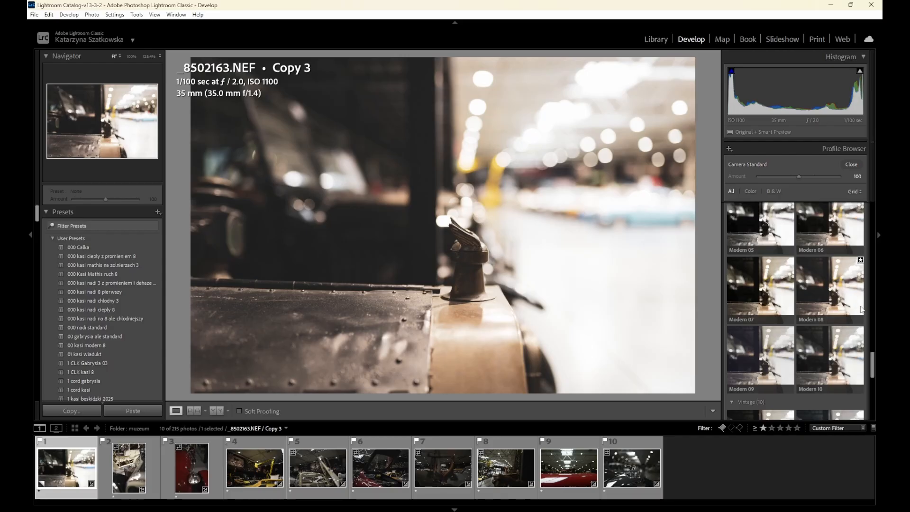
left_click_drag(875, 363, 875, 340)
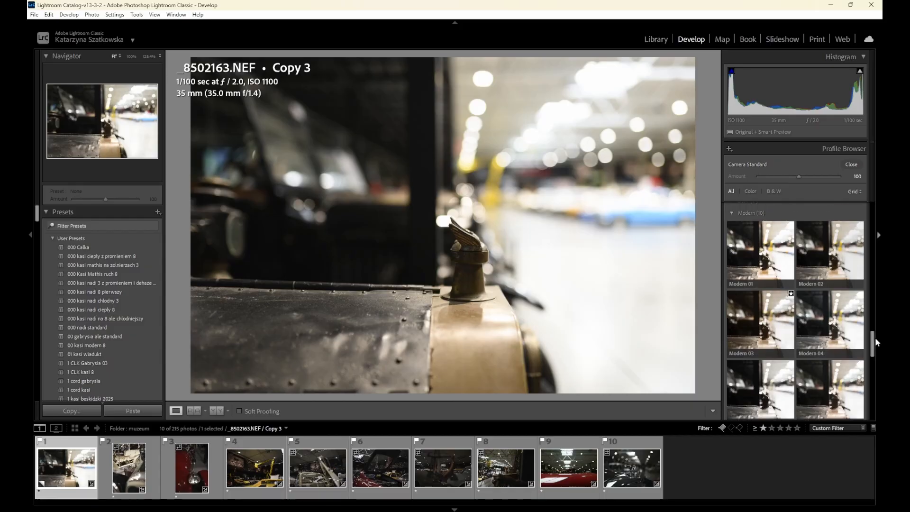
Apply the Modern 03 profile to the photo and close the Profile Browser.
left_click(740, 321)
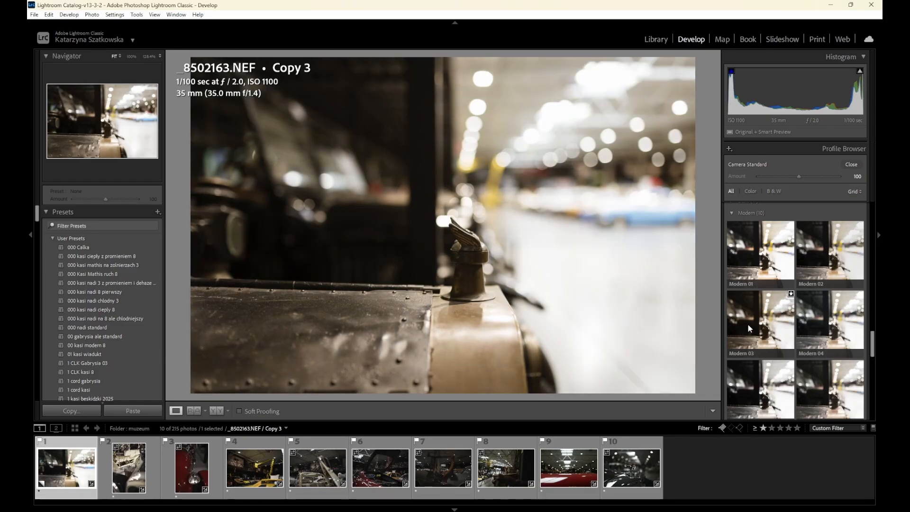
left_click(752, 322)
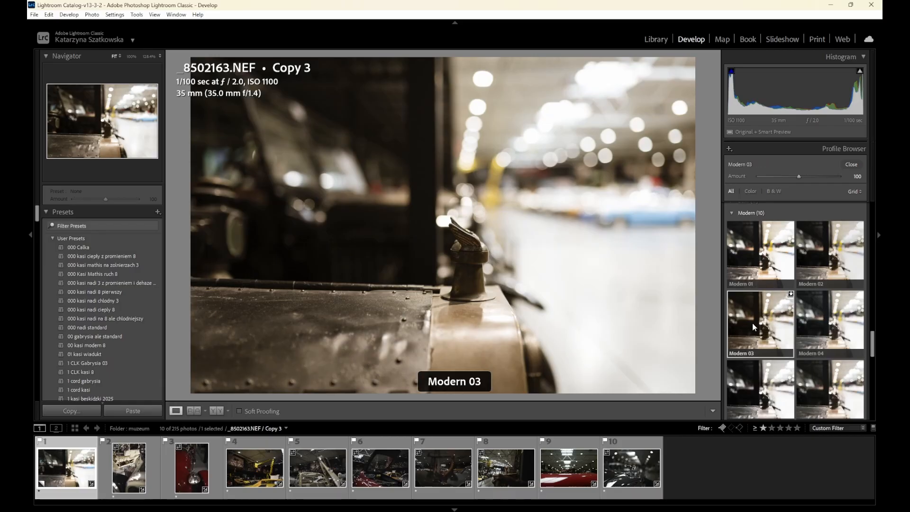
left_click(851, 164)
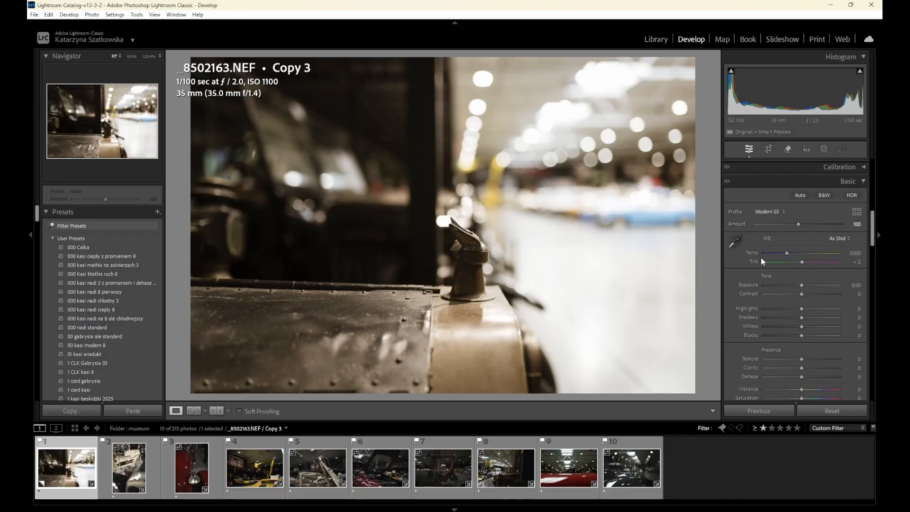
left_click_drag(873, 219, 873, 217)
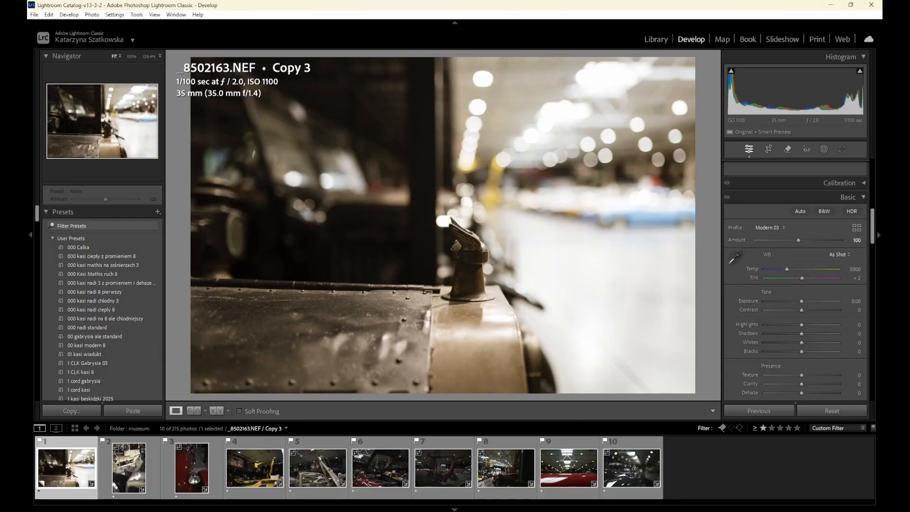
left_click_drag(874, 238, 874, 243)
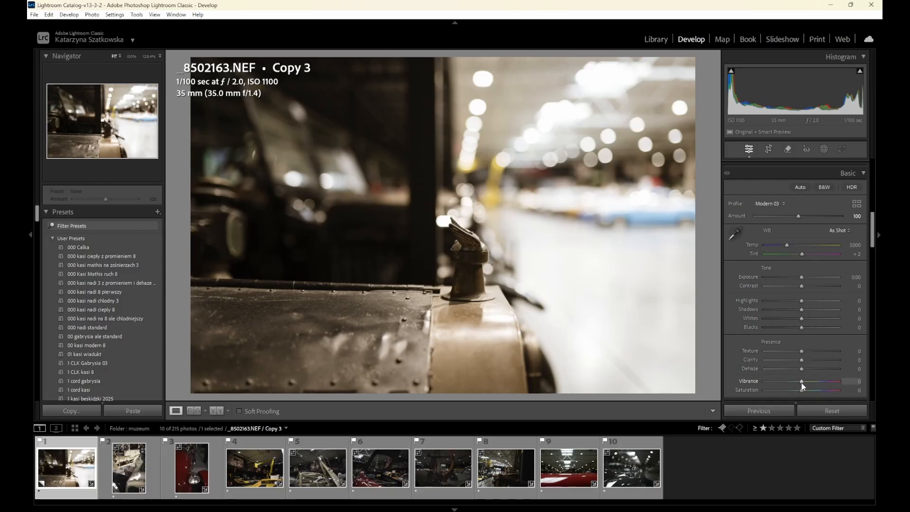
Raise Vibrance and Saturation to +100 to exaggerate the colours, and set the white balance temperature to 4750.
left_click_drag(805, 385, 815, 388)
left_click_drag(803, 390, 882, 377)
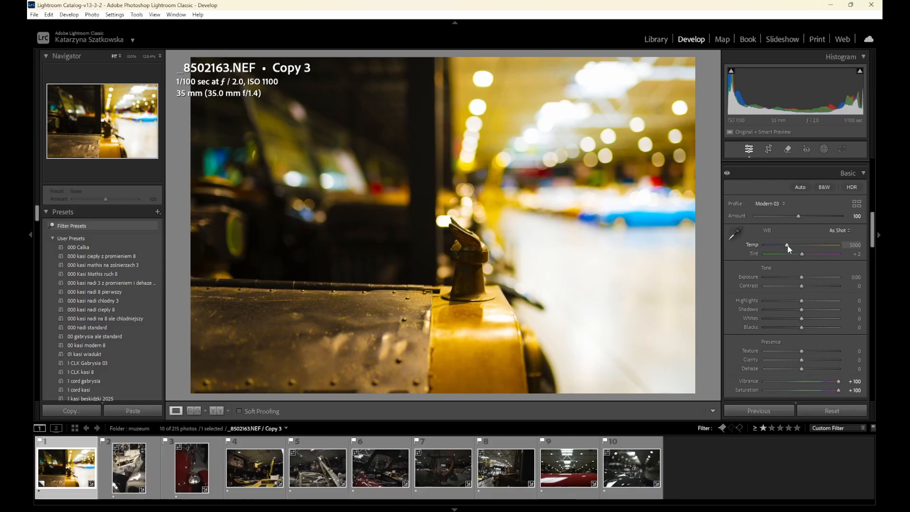
key("Down")
key("Down")
key("Down")
key("Down")
key("Down")
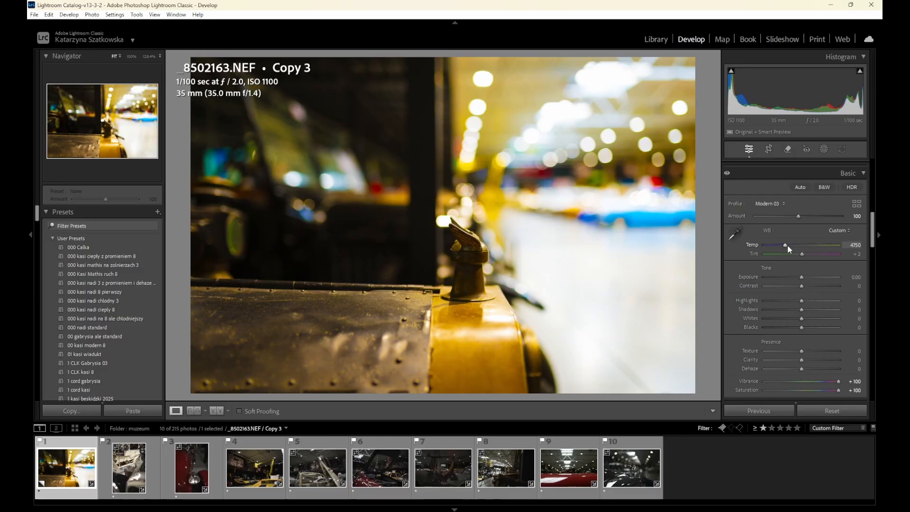
key("Up")
key("Up")
key("Up")
key("Up")
key("Up")
key("Up")
key("Up")
key("Up")
key("Up")
key("Up")
key("Down")
key("Down")
key("Down")
key("Down")
key("Down")
Examine the car hood at high magnification for colour casts in the metal, and return to the full photo.
left_click(415, 341)
left_click_drag(437, 351, 690, 341)
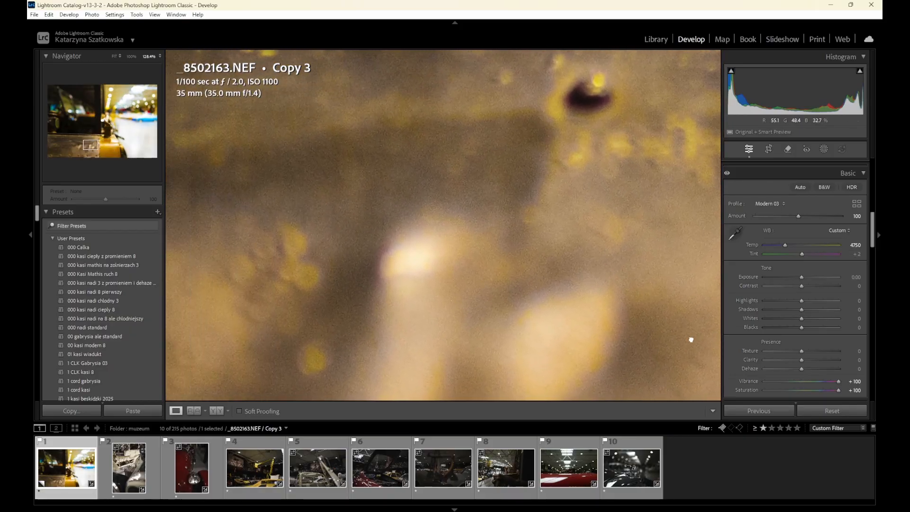
left_click_drag(536, 294, 675, 327)
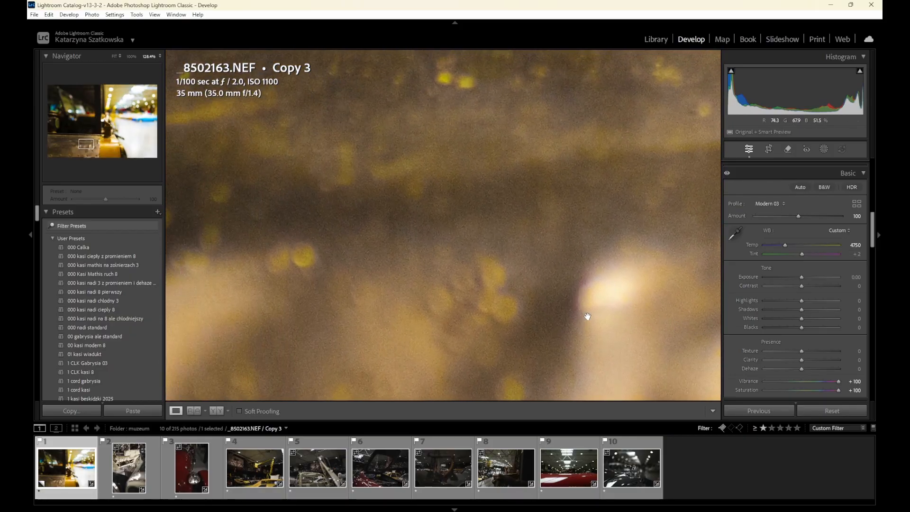
left_click_drag(568, 304, 484, 250)
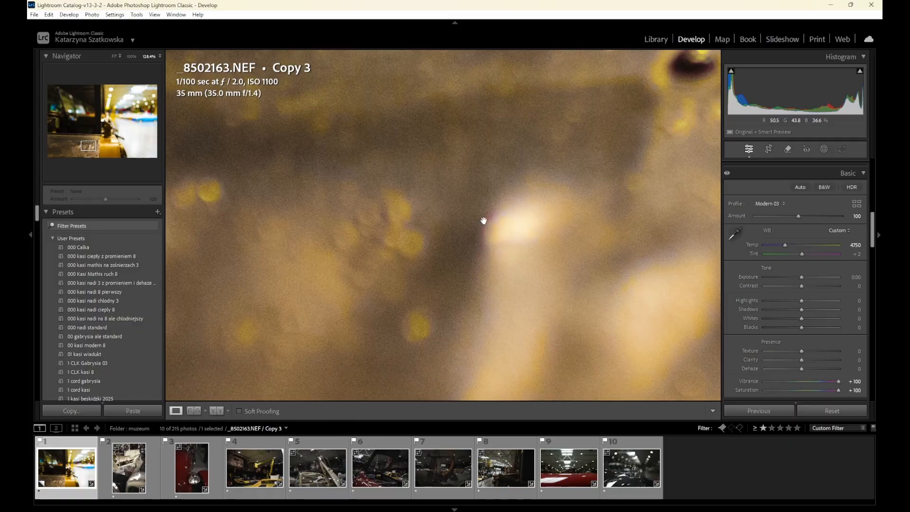
left_click_drag(430, 177, 609, 350)
left_click_drag(448, 239, 286, 350)
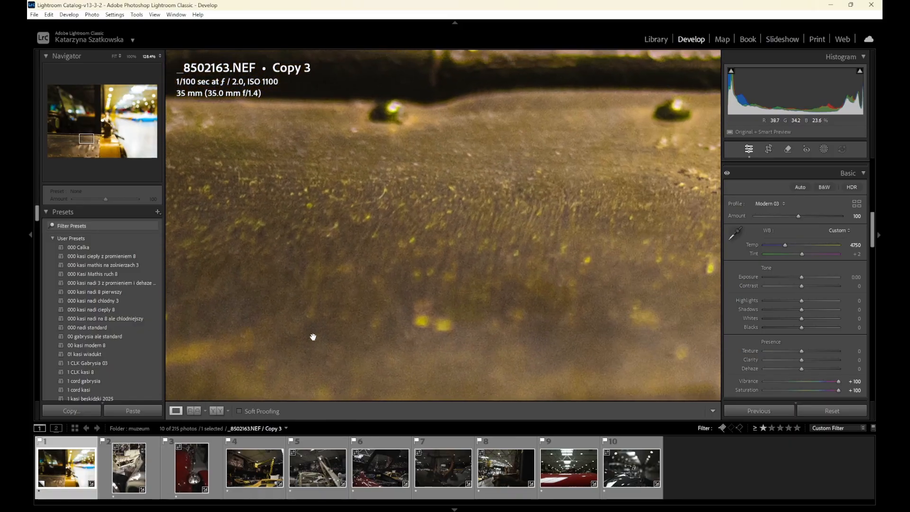
left_click_drag(568, 267, 176, 201)
left_click_drag(435, 217, 401, 321)
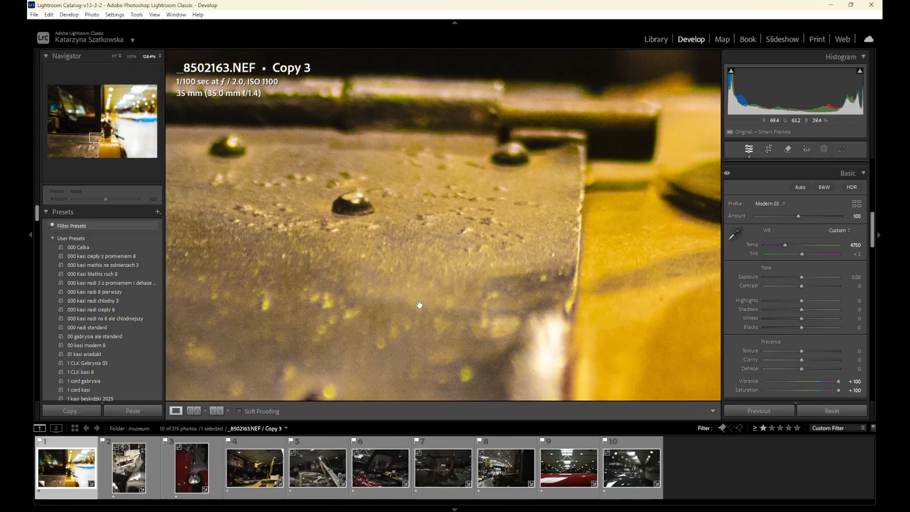
left_click(428, 295)
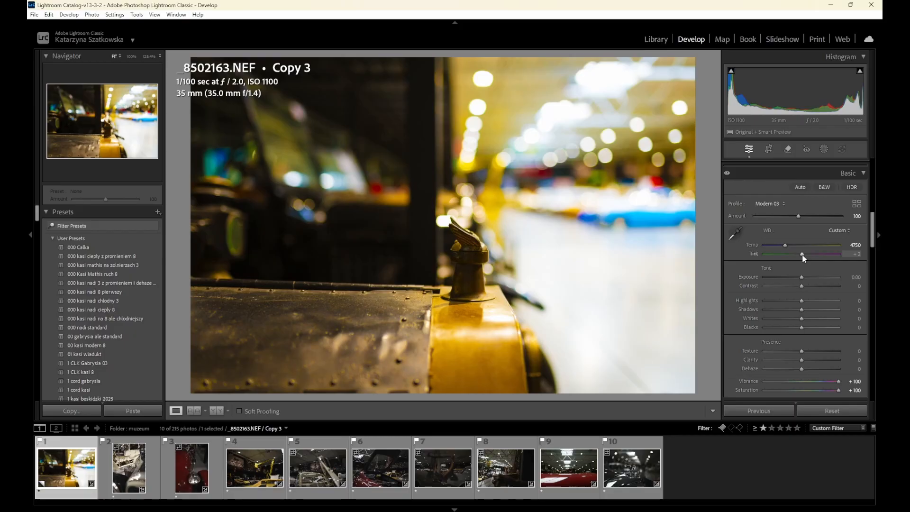
Set the white balance Tint to -3, checking the hood's colours up close.
scroll(802, 254, "down", 5)
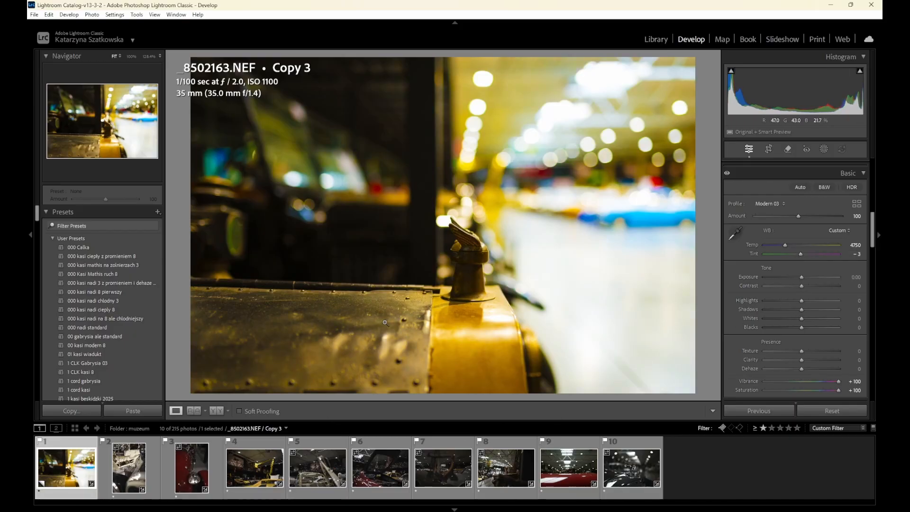
left_click(377, 340)
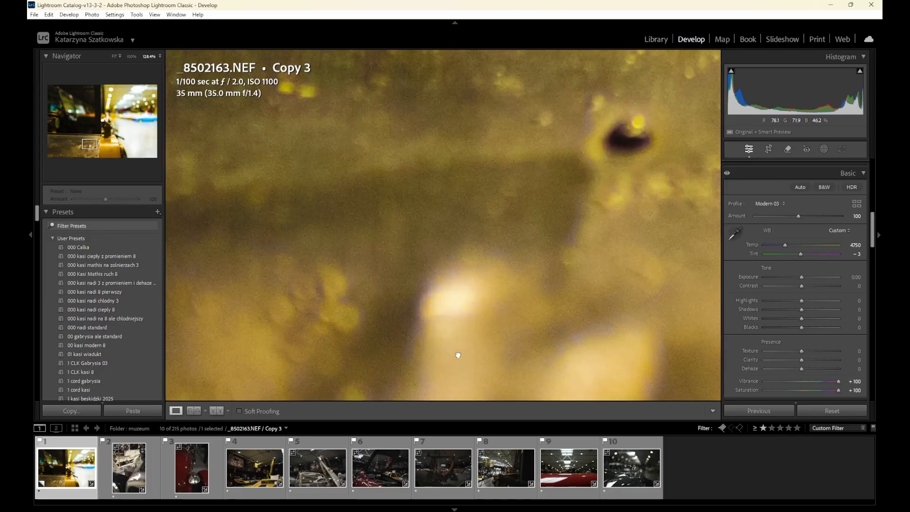
left_click_drag(456, 353, 446, 257)
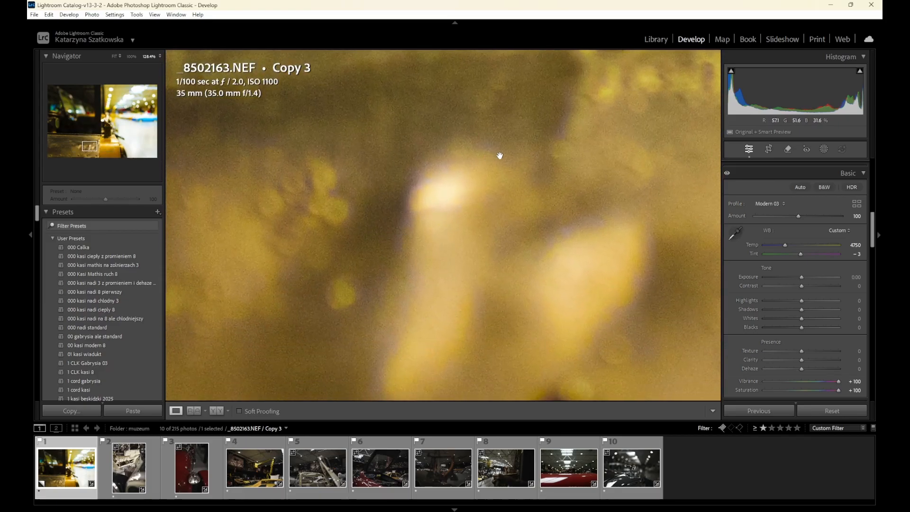
left_click_drag(498, 156, 467, 335)
left_click_drag(494, 209, 491, 370)
left_click_drag(512, 166, 613, 284)
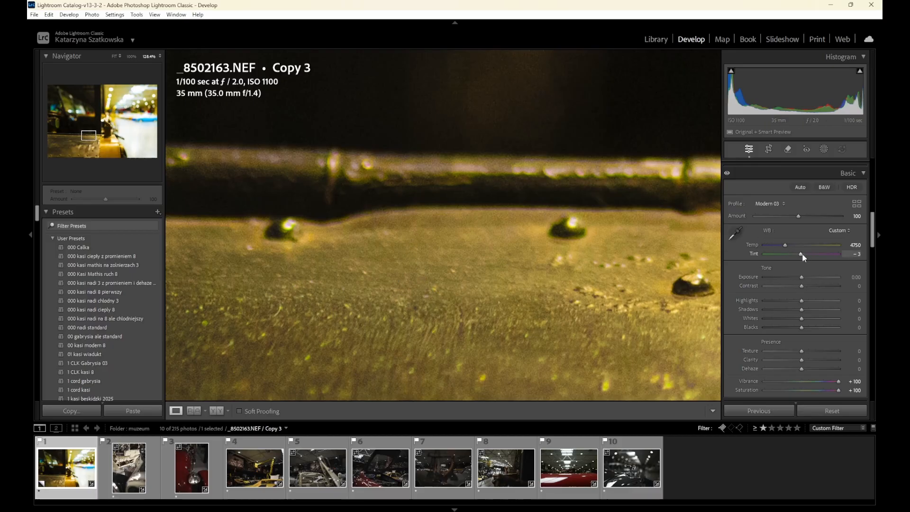
left_click_drag(802, 254, 802, 253)
key("ctrl+z")
left_click(559, 308)
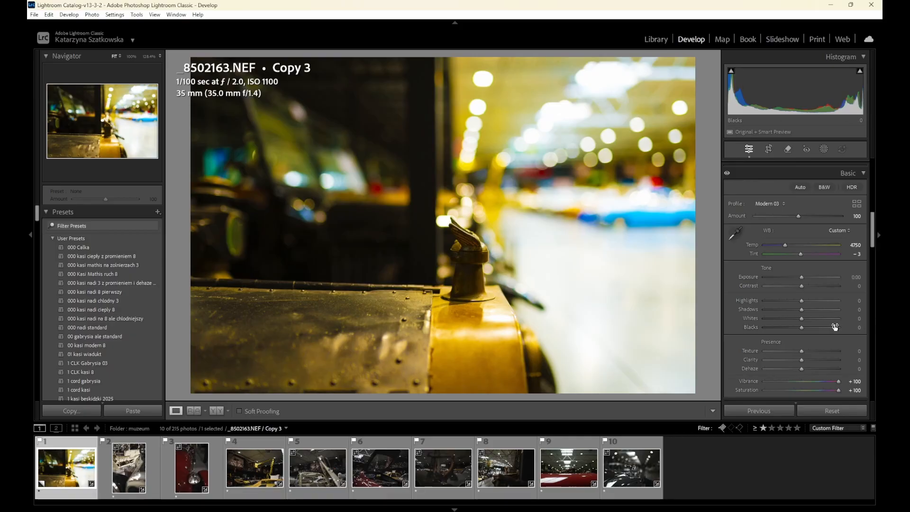
Reset Vibrance and Saturation to zero, and view the yellow lift photo for comparison before returning to the first photo.
double_click(755, 379)
double_click(746, 390)
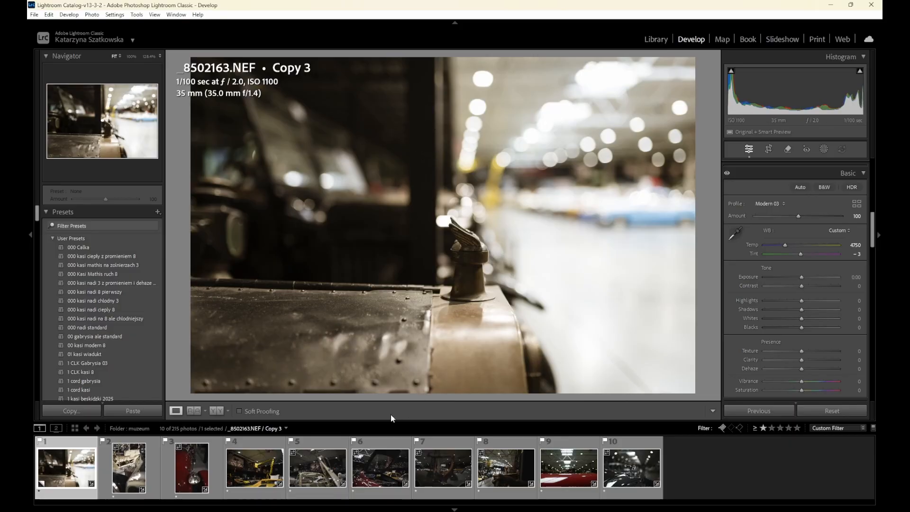
left_click(254, 467)
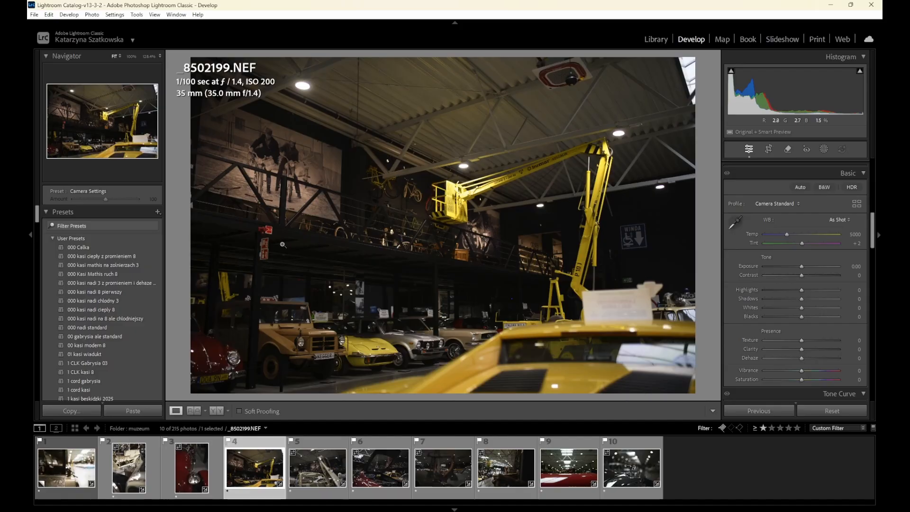
left_click(66, 474)
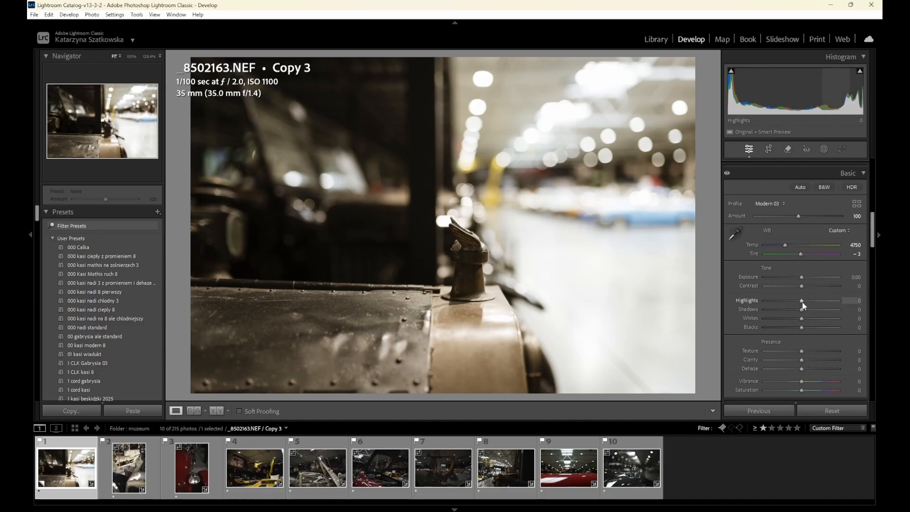
Set Highlights to -100, comparing the bright background with the reset value and checking highlight clipping.
left_click_drag(800, 300, 755, 297)
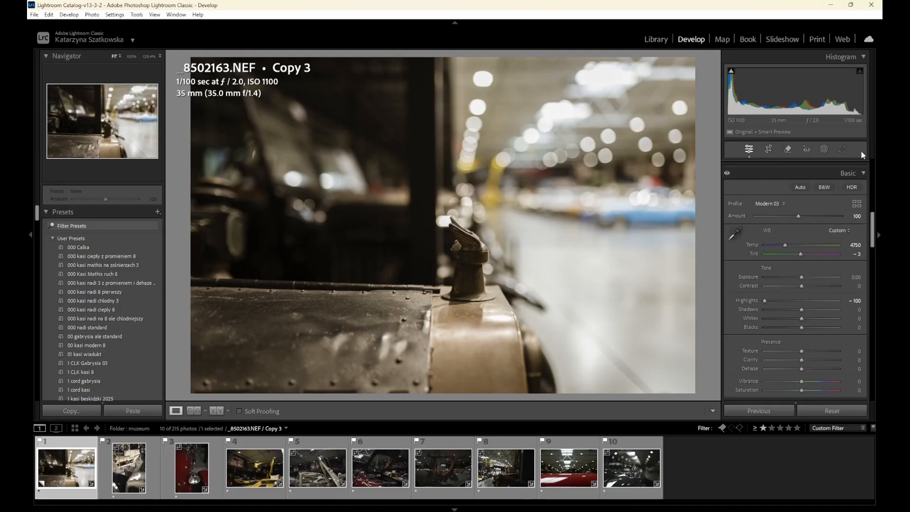
double_click(745, 300)
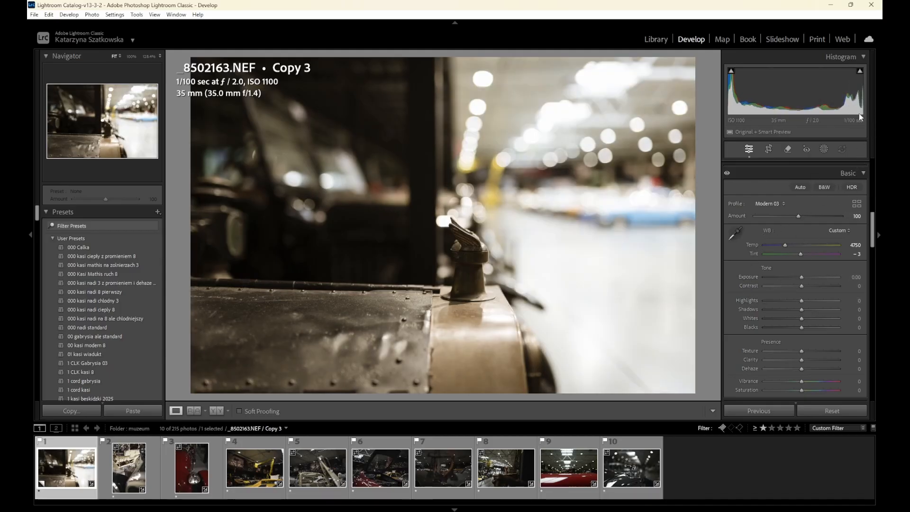
left_click(860, 71)
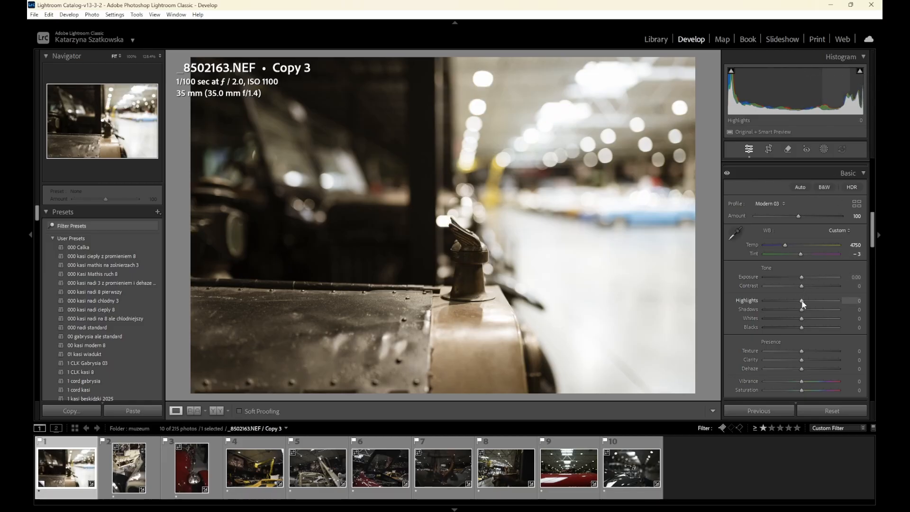
left_click_drag(798, 300, 707, 292)
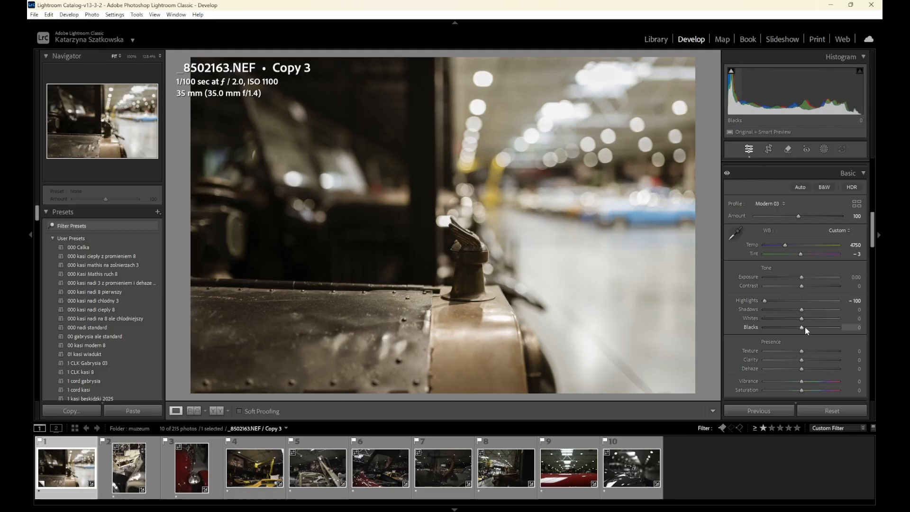
Set Blacks to +5 and Whites to +22, judging both with the clipping preview.
left_click_drag(801, 328, 801, 328)
key("alt")
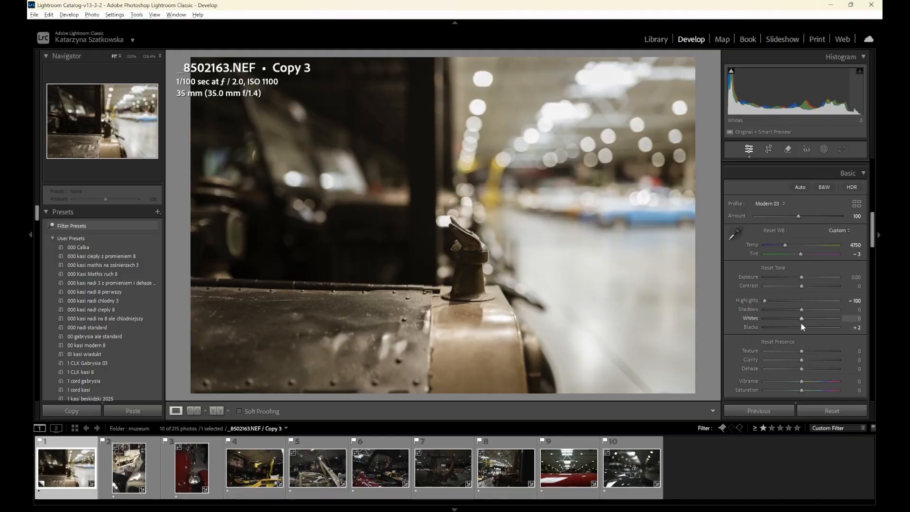
left_click_drag(802, 328, 802, 328)
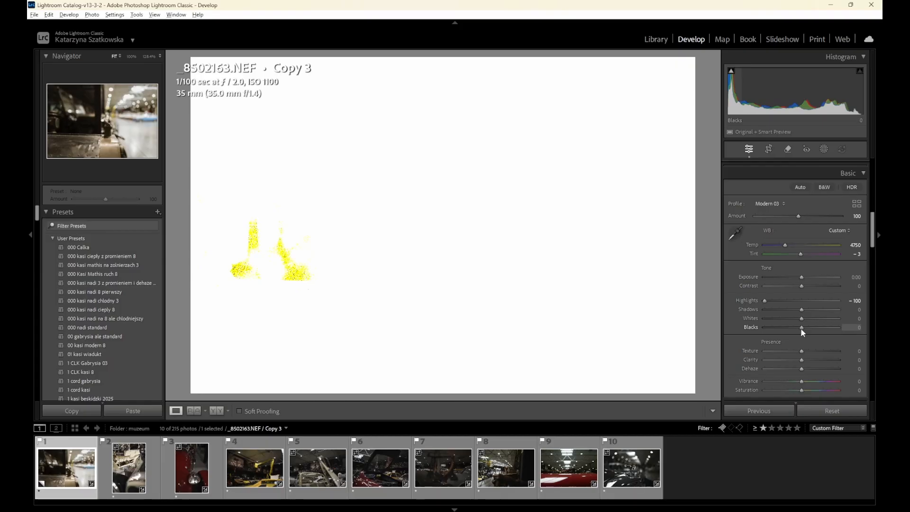
left_click_drag(800, 329, 751, 330)
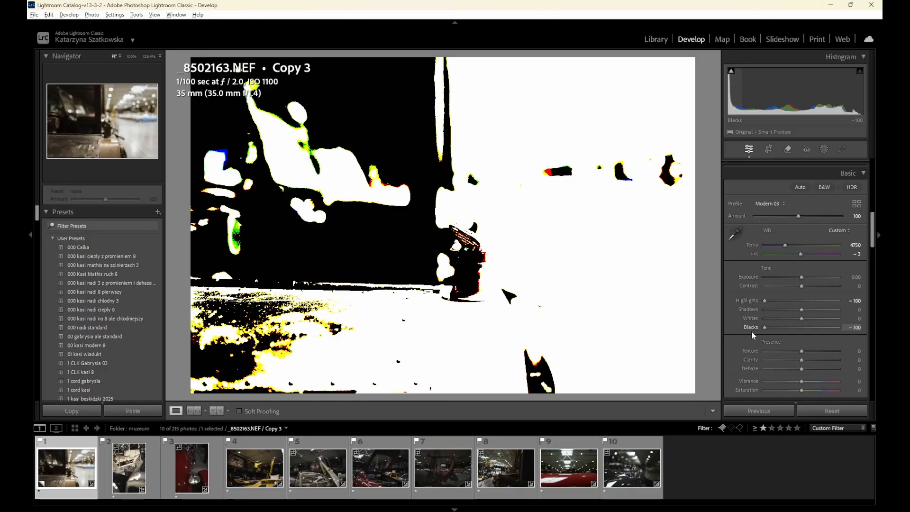
left_click_drag(751, 331, 780, 332)
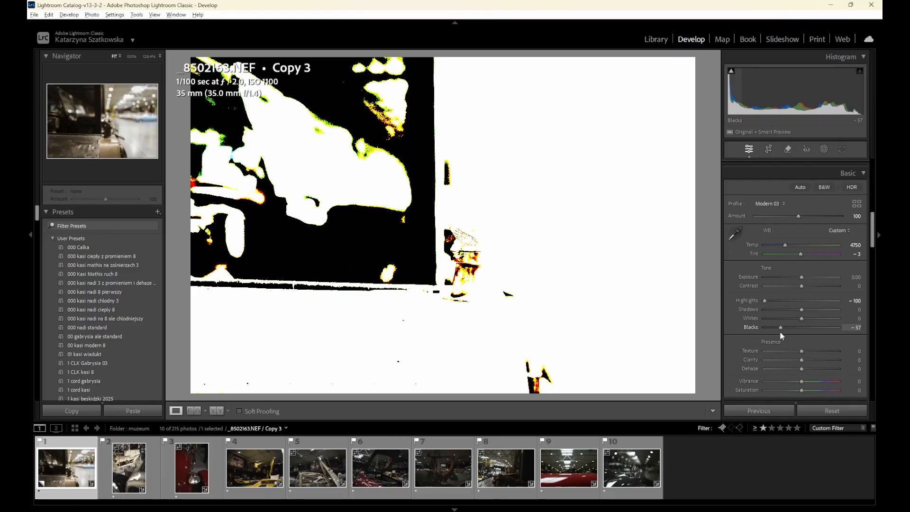
left_click_drag(780, 332, 803, 329)
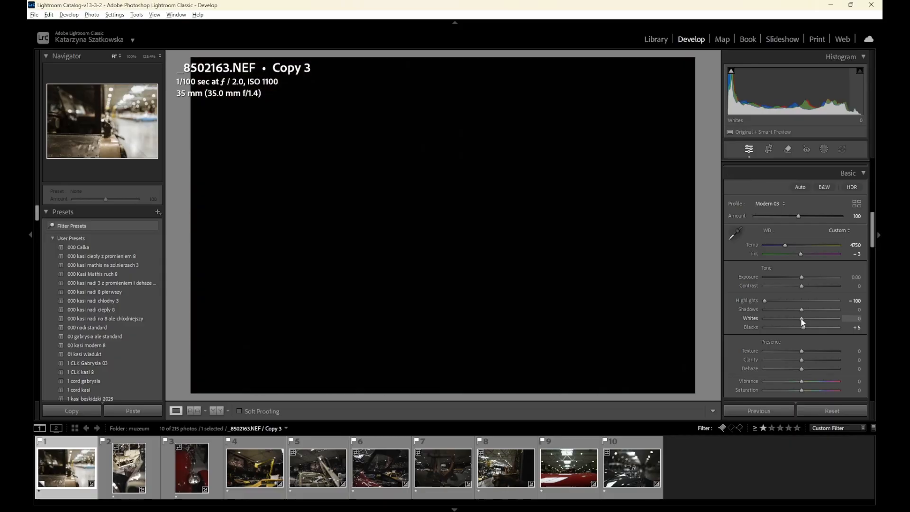
left_click_drag(801, 319, 809, 318)
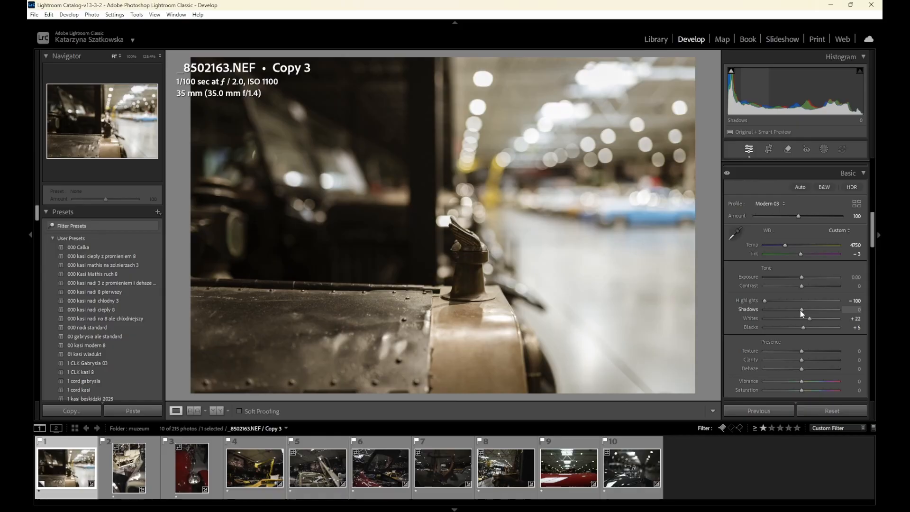
Try Shadows at +100, reset it to zero, and examine the hood ornament up close.
left_click_drag(800, 310, 876, 317)
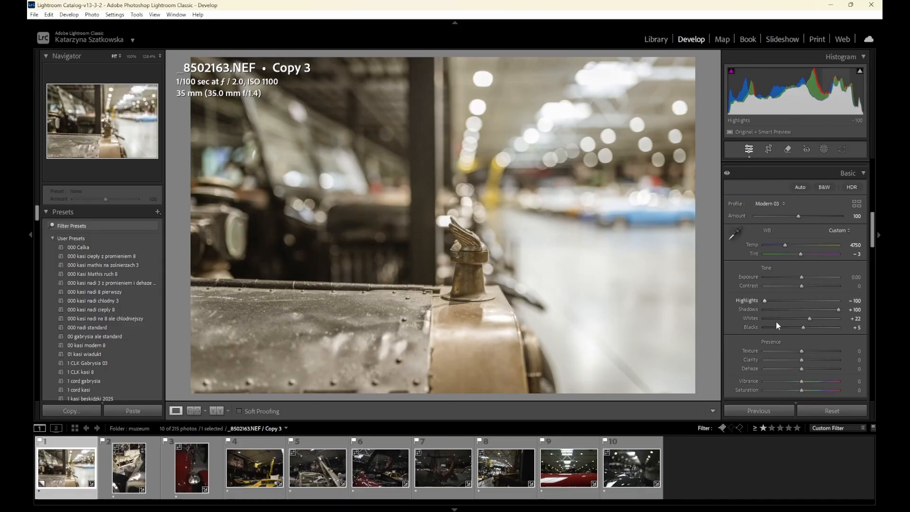
double_click(754, 310)
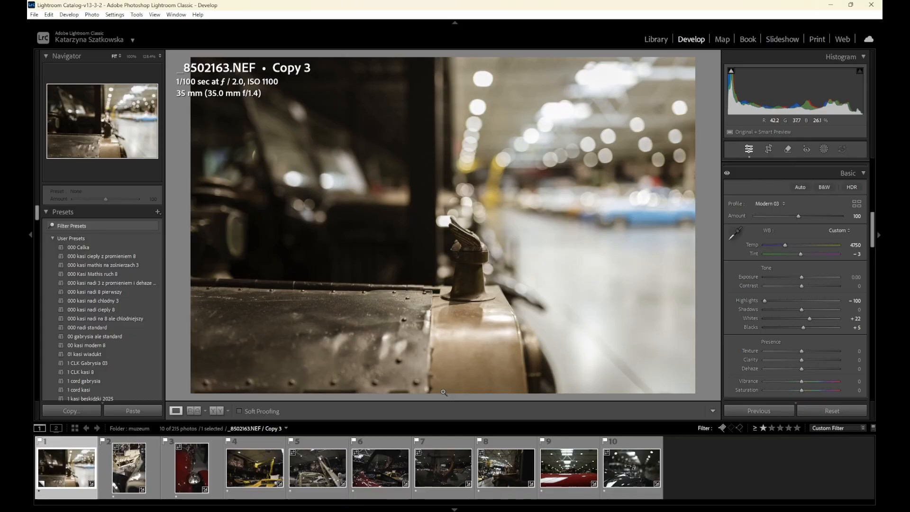
left_click(485, 255)
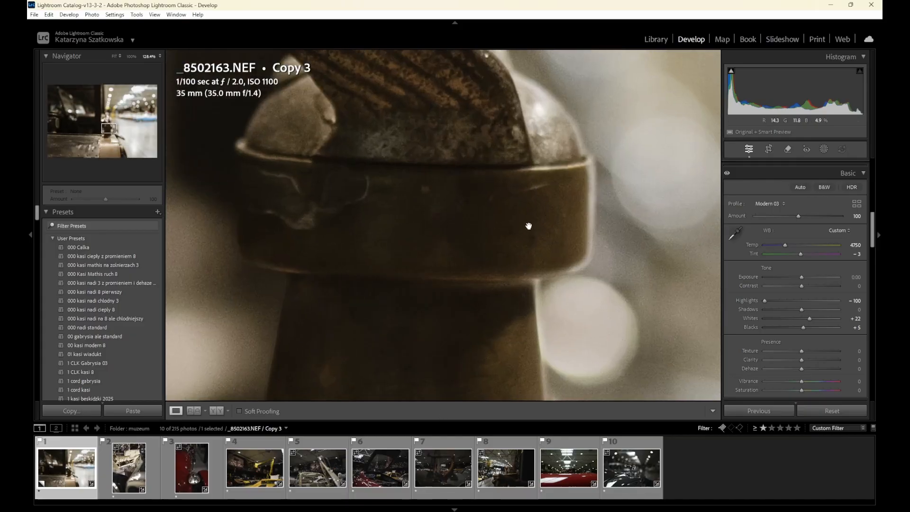
left_click_drag(528, 226, 488, 271)
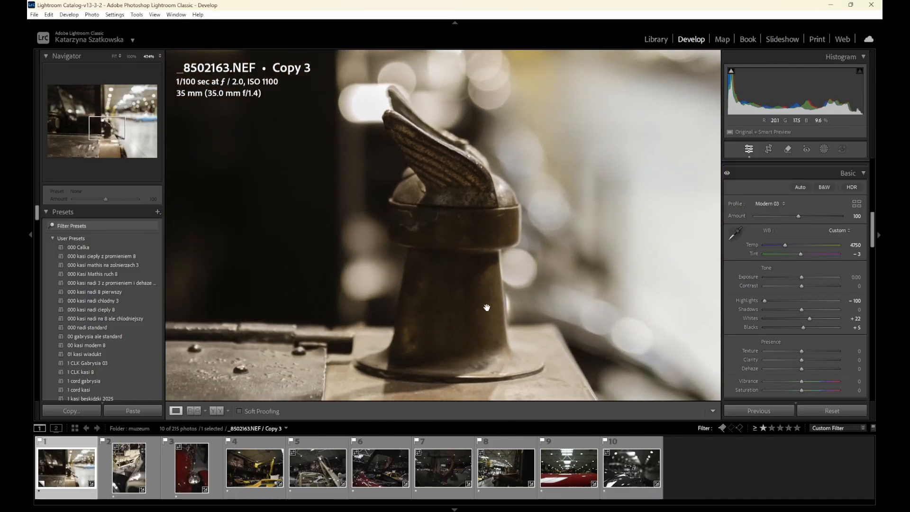
Return to the full photo view and add midtone and shadow anchors to the RGB point curve, placing the shadow anchor at 38/36.
left_click(456, 296)
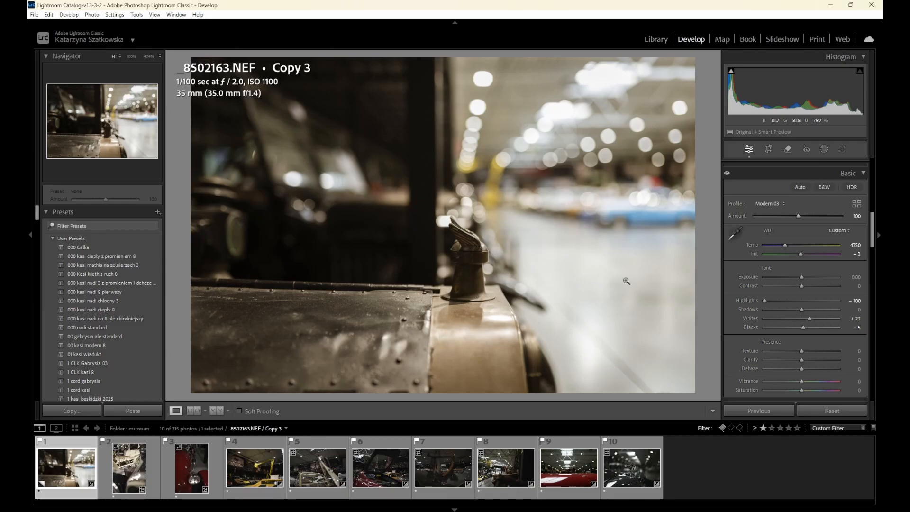
scroll(804, 297, "down", 3)
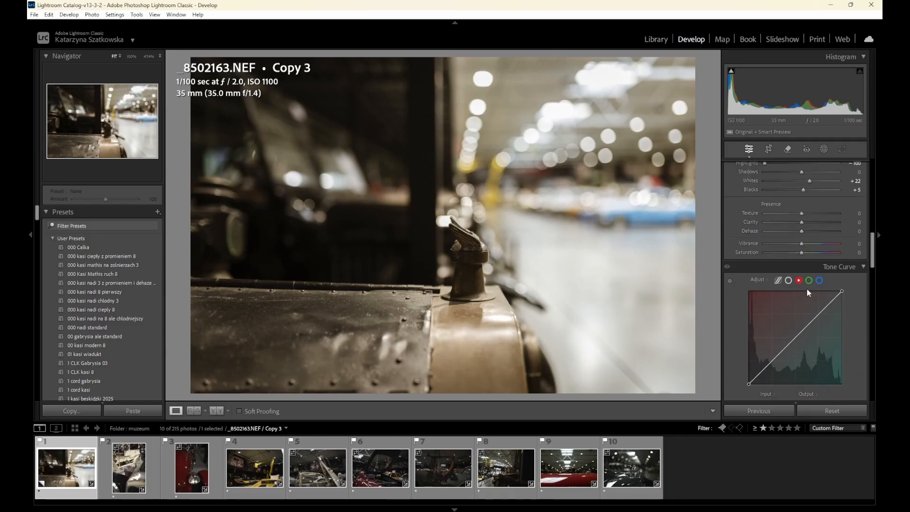
left_click(788, 280)
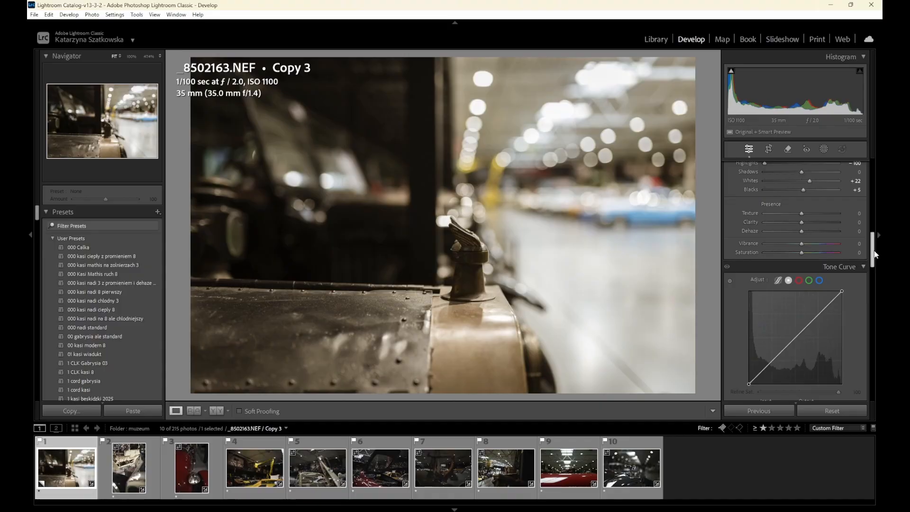
left_click_drag(875, 254, 874, 261)
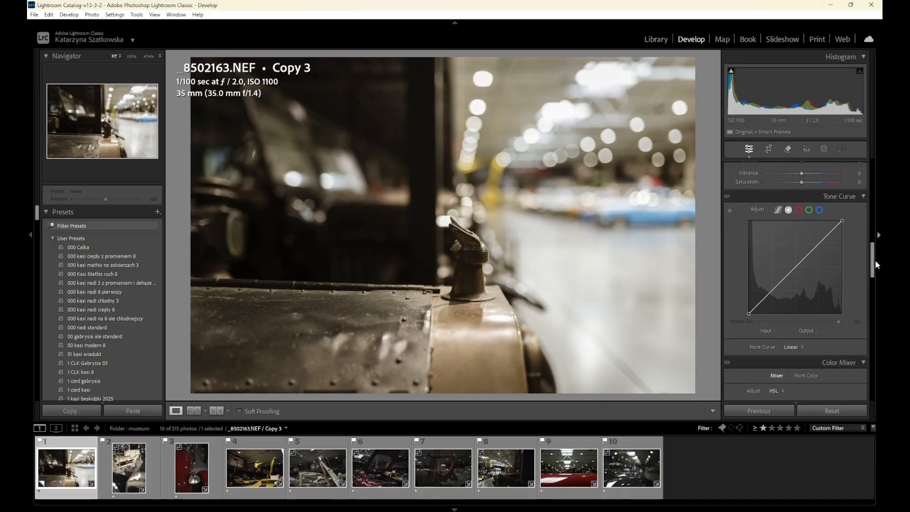
left_click(794, 267)
left_click_drag(758, 300, 762, 305)
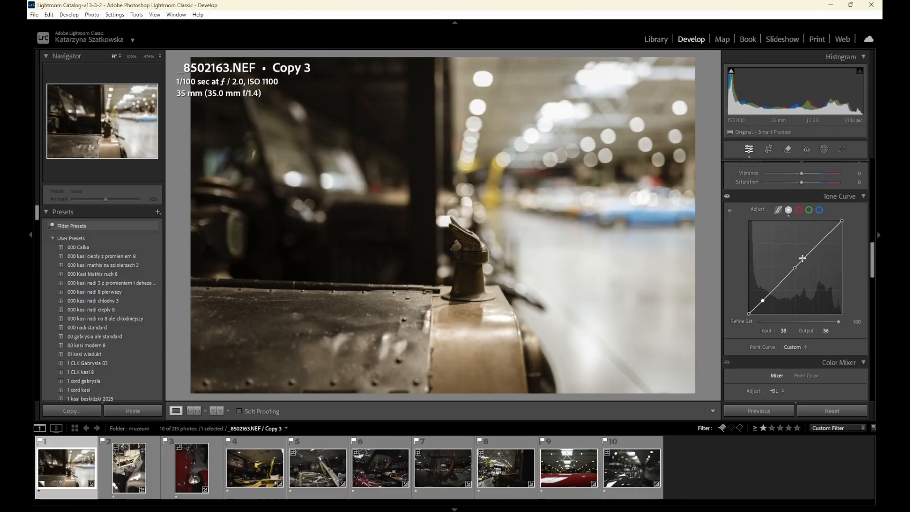
Set the RGB curve's black point to input 4, output 0, and lower the shadow anchor to input 40, output 35.
left_click(748, 314)
left_click_drag(748, 314, 746, 314)
left_click_drag(748, 315, 749, 314)
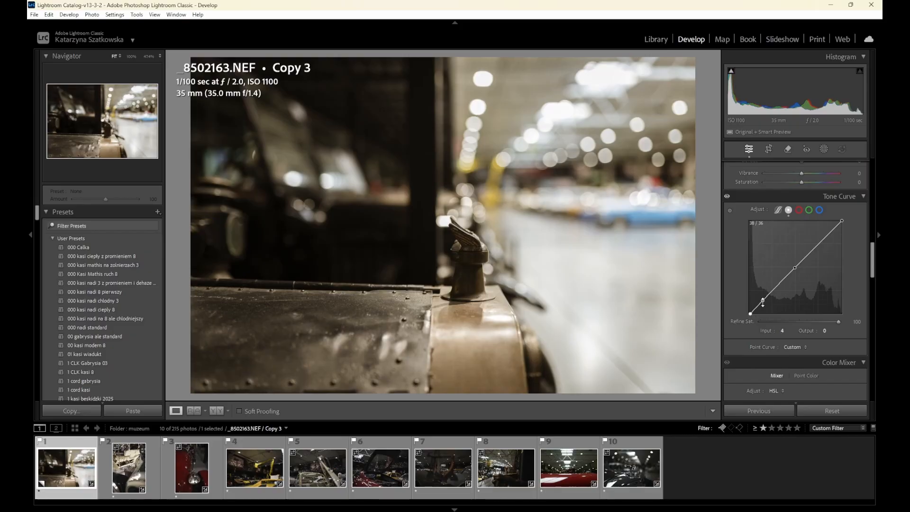
left_click_drag(762, 300, 763, 299)
scroll(800, 265, "down", 10)
scroll(799, 336, "down", 5)
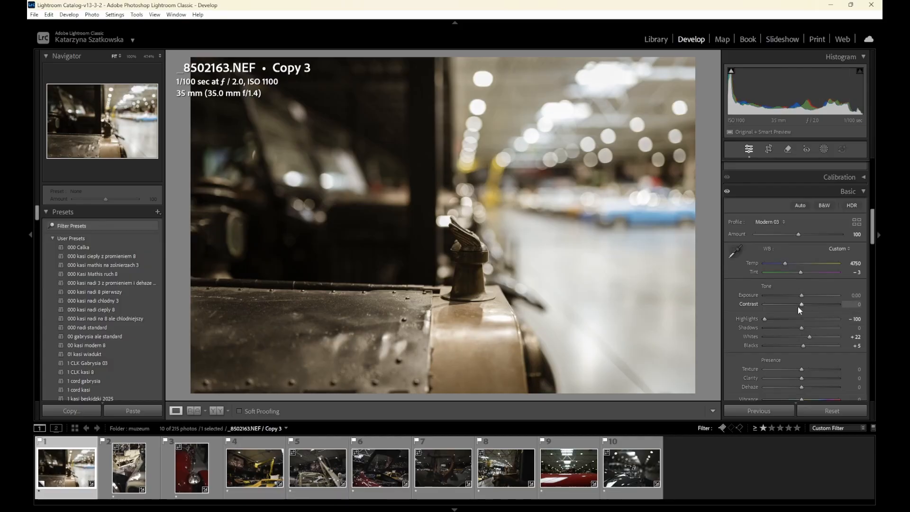
left_click_drag(874, 235, 866, 269)
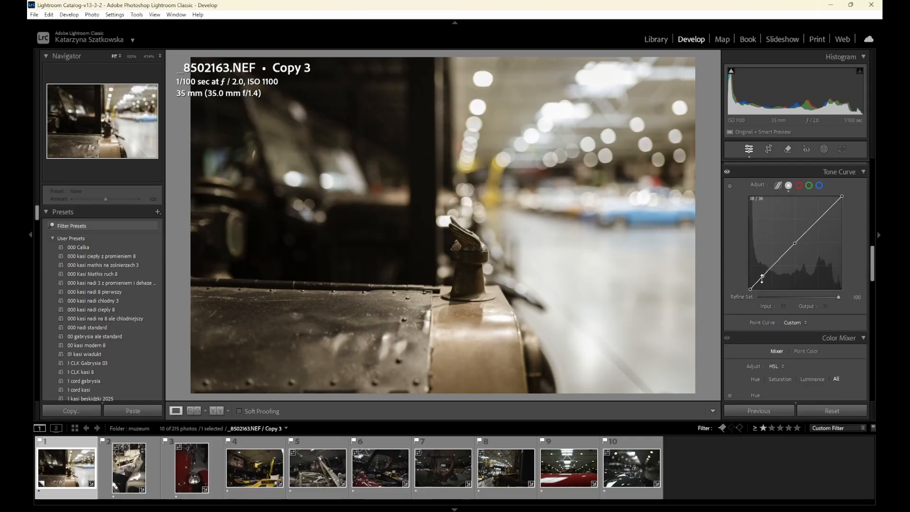
left_click_drag(763, 278, 764, 279)
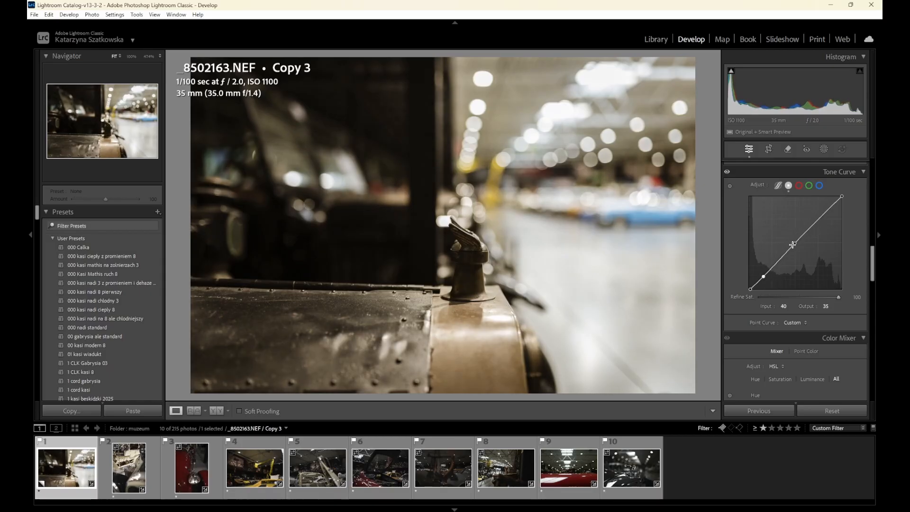
Move the RGB curve's middle anchor to 174/183, add a midtone anchor at 117/114, and fine-tune the shadow anchor.
left_click_drag(792, 245, 812, 222)
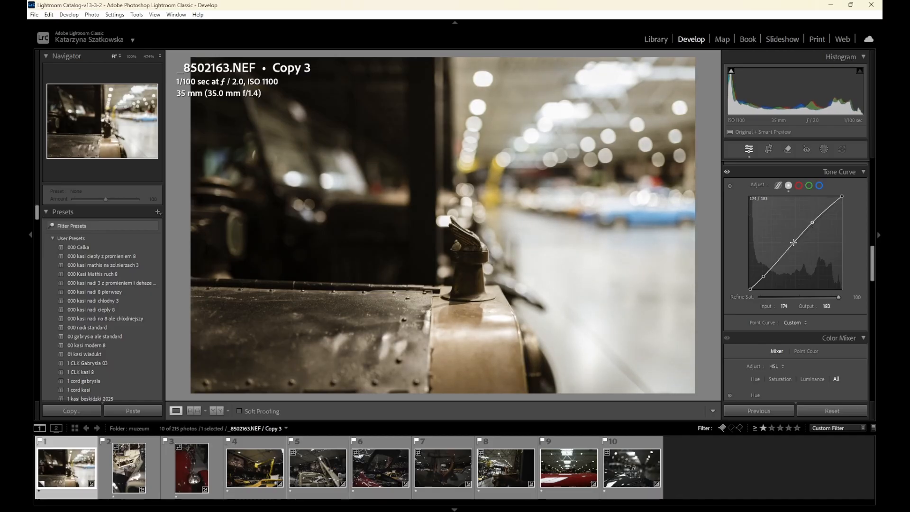
left_click(793, 247)
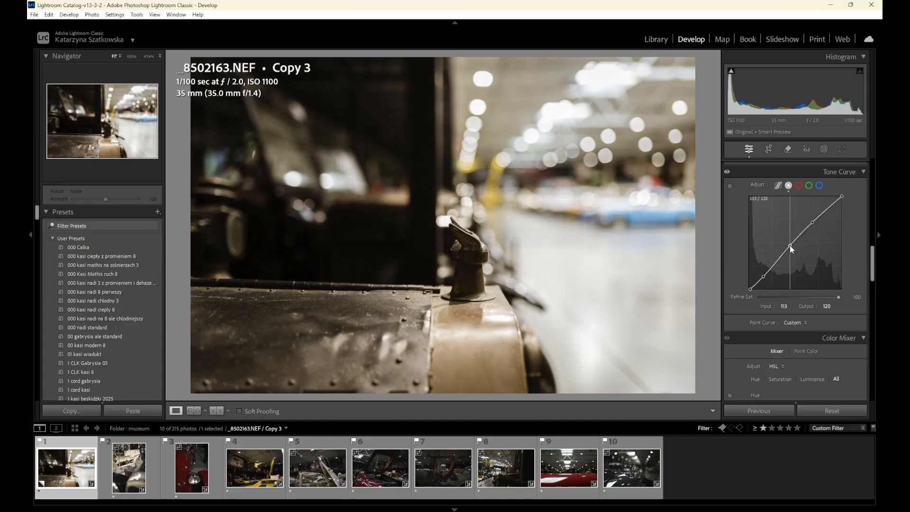
left_click_drag(792, 246, 791, 248)
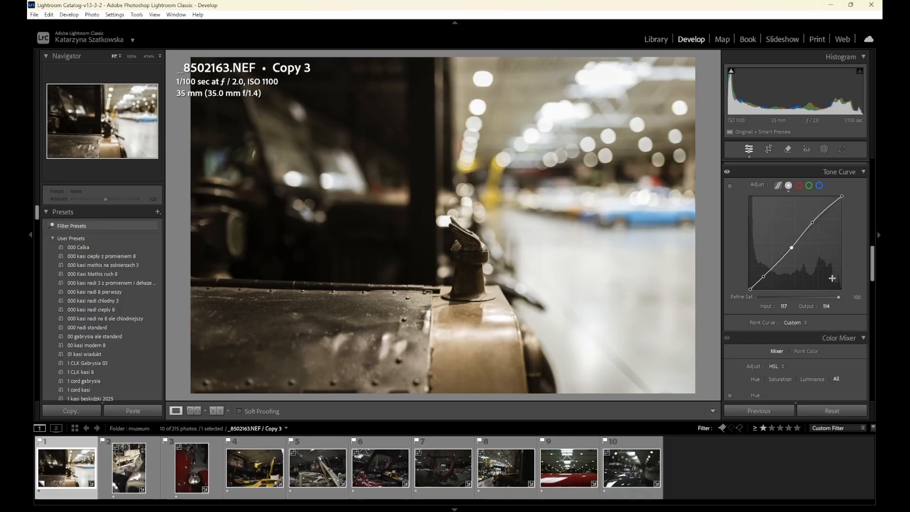
left_click(763, 278)
left_click_drag(763, 277, 764, 278)
Raise the black points of the red, green and blue curves to outputs 11, 10 and 11, and bring the edit history into view.
left_click(799, 185)
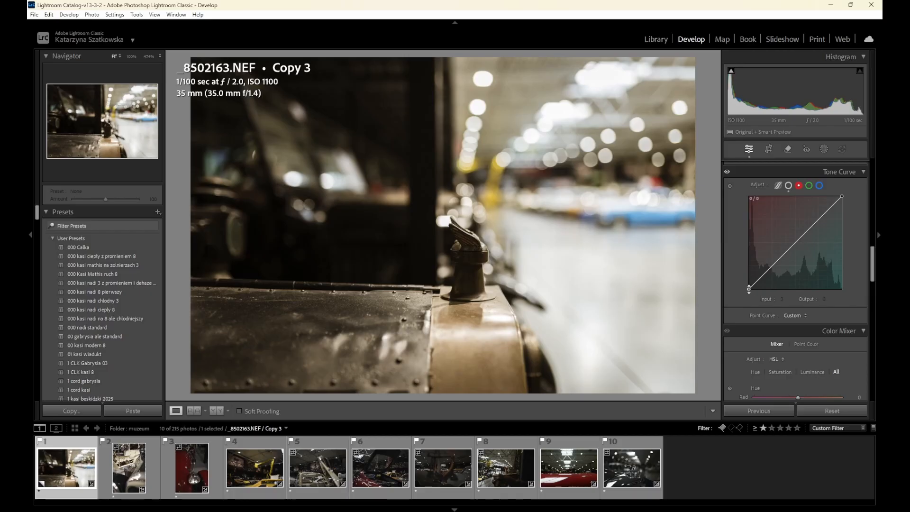
mouse_move(748, 289)
left_mouse_down()
mouse_move(734, 286)
mouse_move(746, 285)
left_mouse_up()
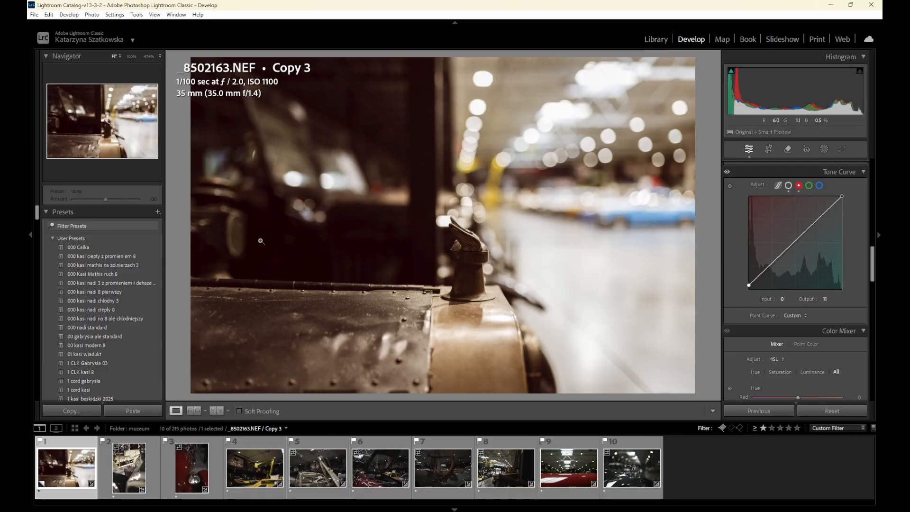
left_click(809, 186)
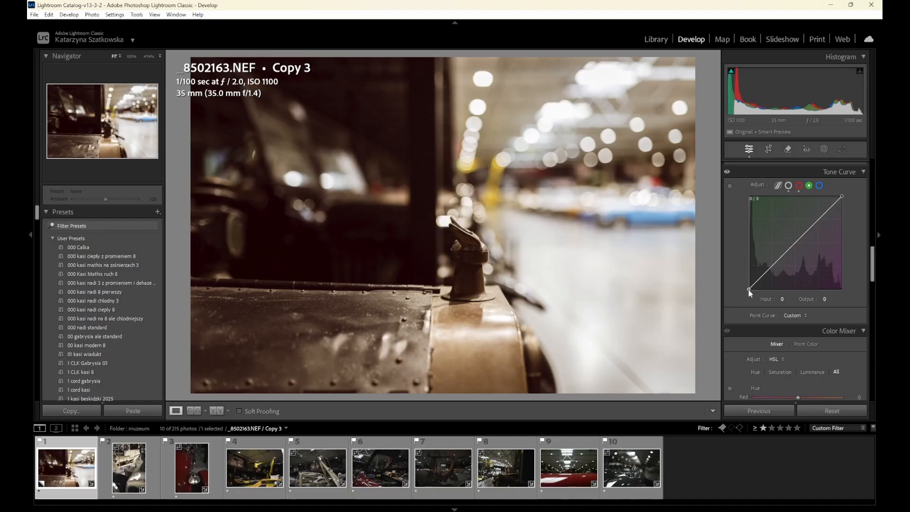
left_click_drag(748, 288, 746, 286)
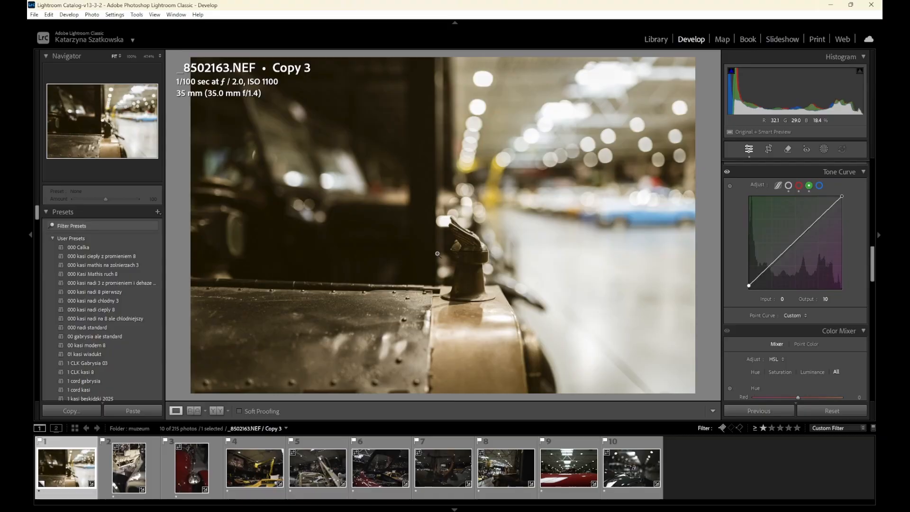
left_click(818, 186)
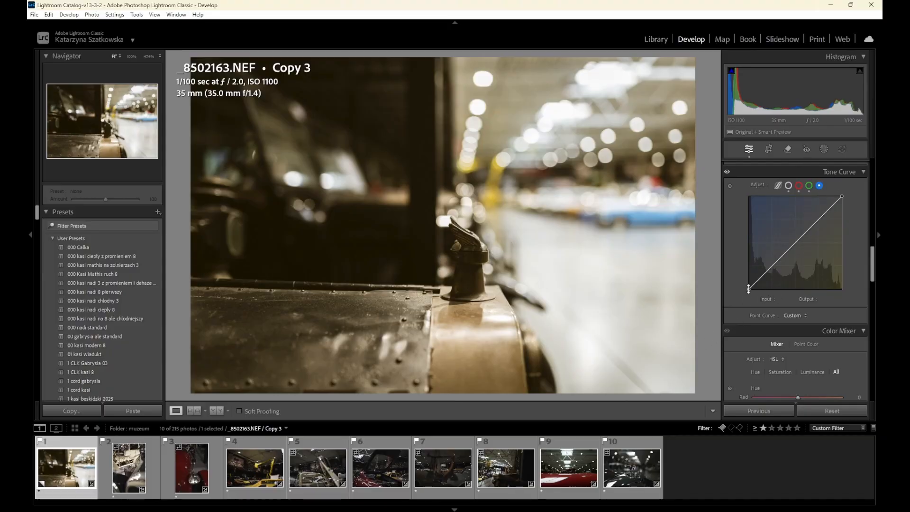
left_click_drag(746, 290, 743, 285)
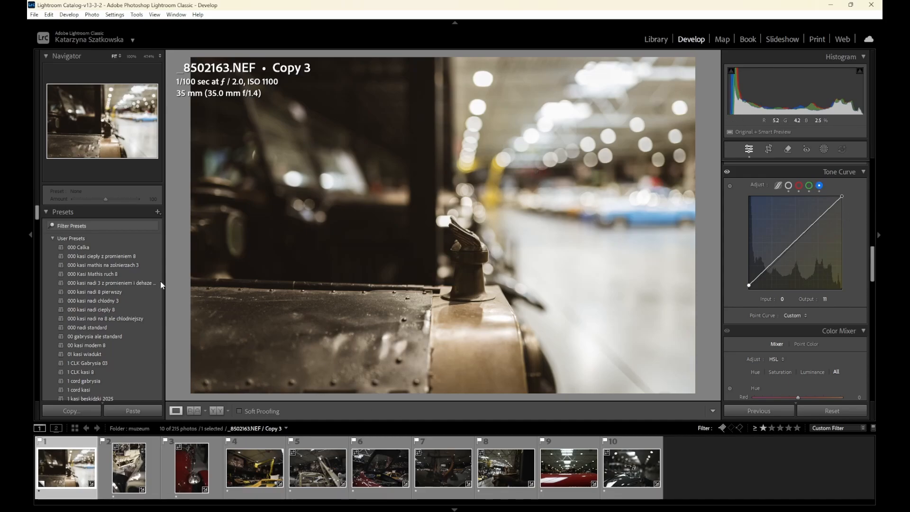
left_click_drag(37, 215, 32, 368)
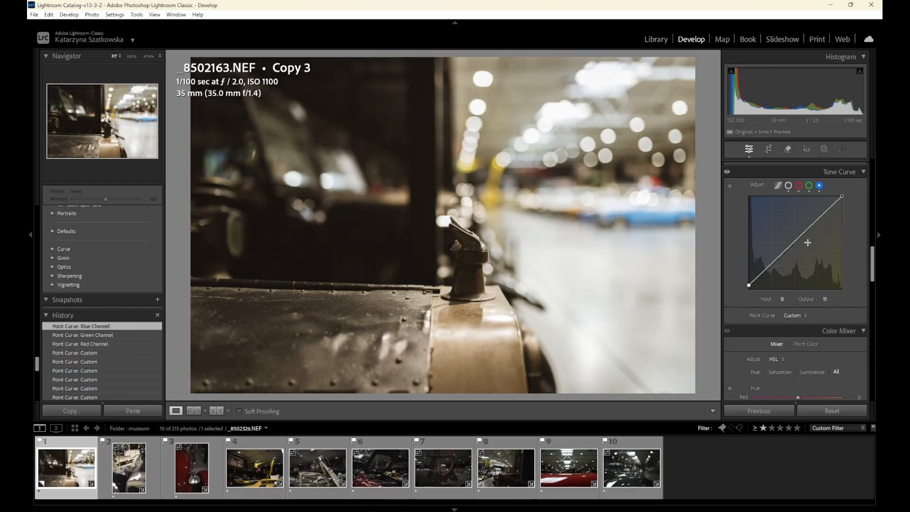
Set the Color Mixer saturation to -21 for Yellow, -33 for Green and -58 for Blue.
scroll(827, 313, "down", 2)
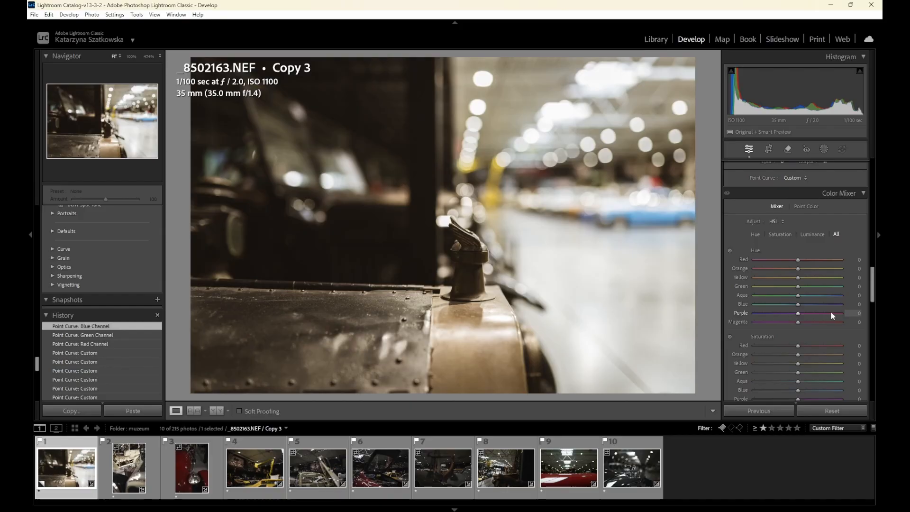
scroll(831, 314, "down", 3)
scroll(831, 316, "up", 3)
left_click_drag(873, 283, 866, 300)
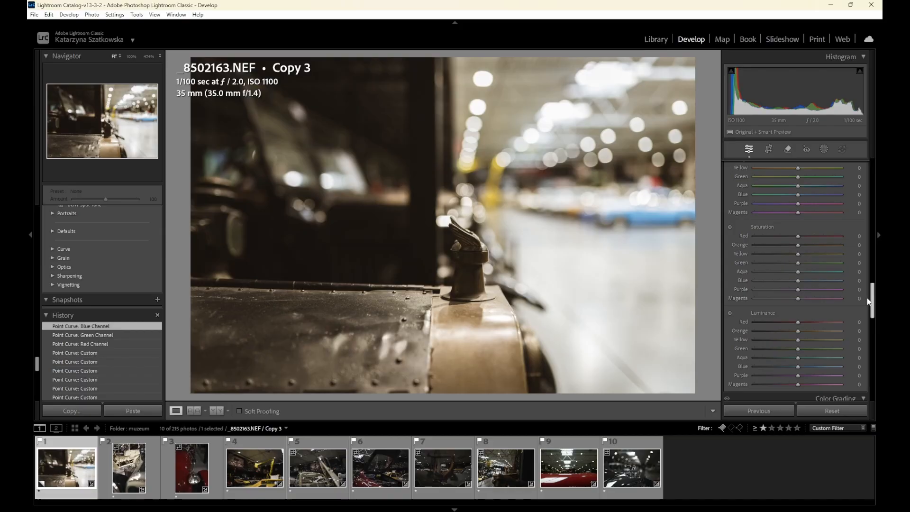
left_click_drag(866, 299, 867, 298)
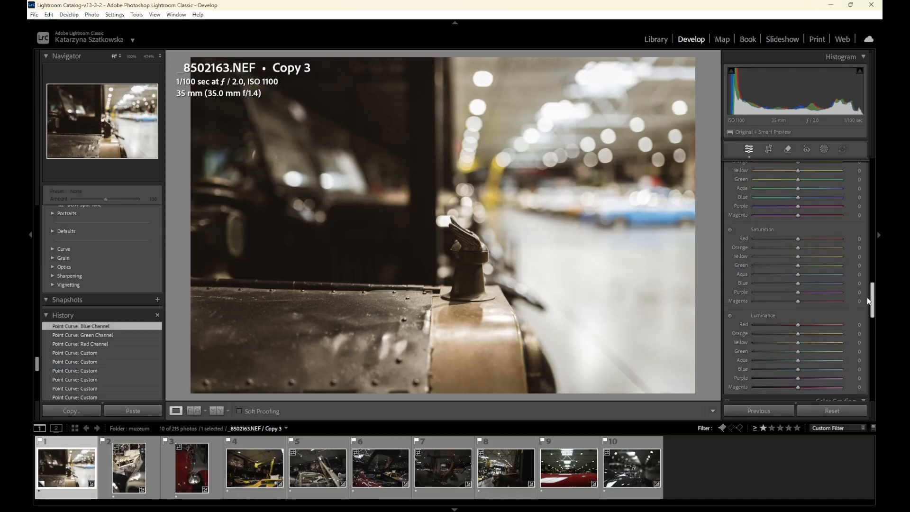
left_click_drag(868, 301, 862, 292)
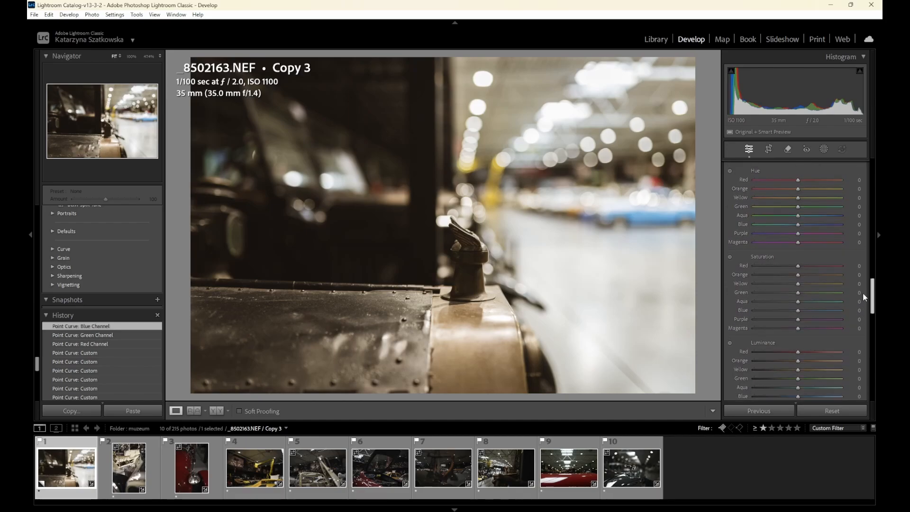
scroll(861, 294, "down", 1)
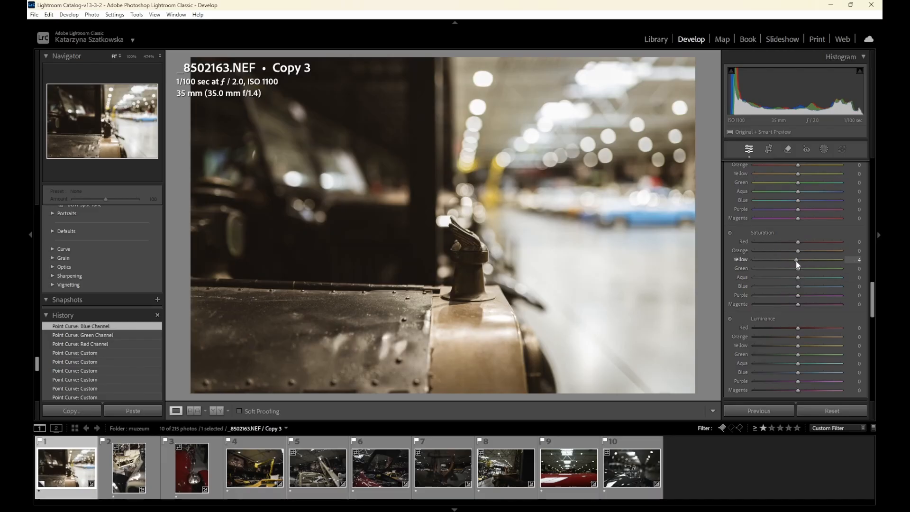
left_click_drag(793, 262, 789, 263)
left_click_drag(789, 263, 773, 290)
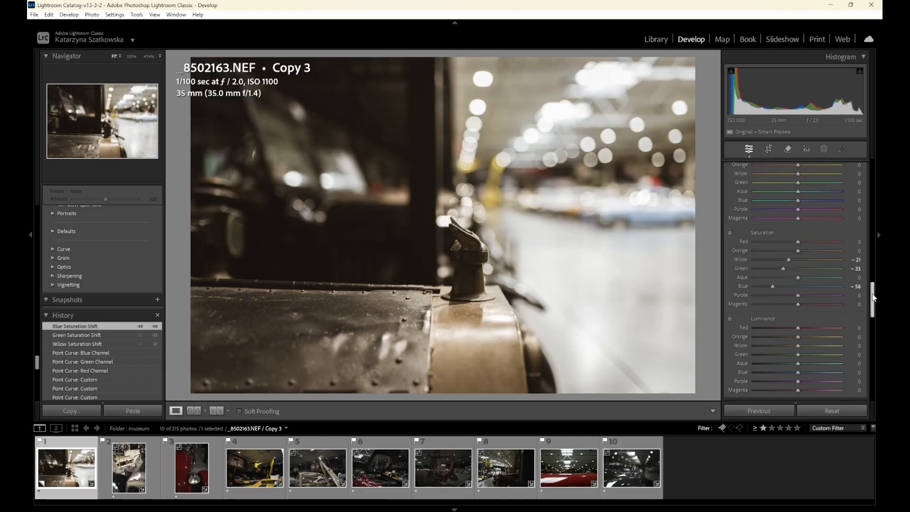
Set the luminance of Blue to -18, Green to -60 and Yellow to +1, and briefly view the yellow lift photo for comparison.
scroll(873, 297, "down", 3)
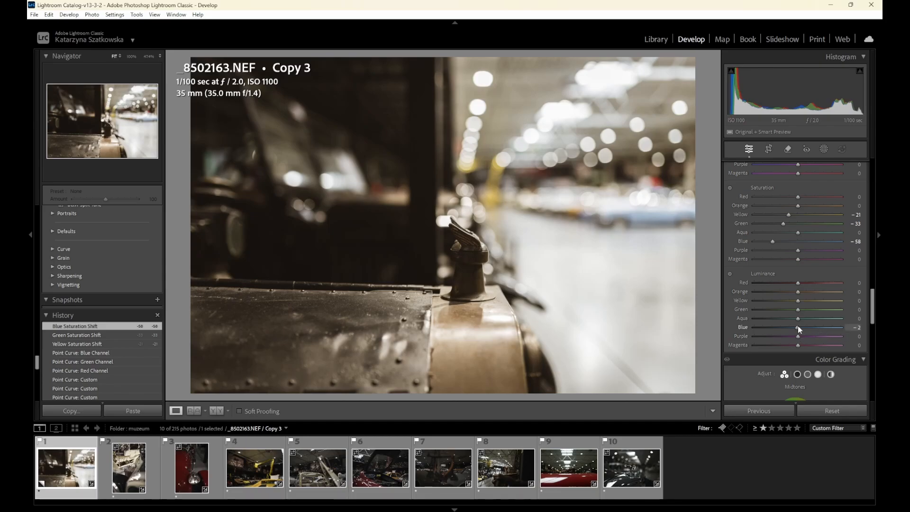
left_click_drag(798, 327, 789, 326)
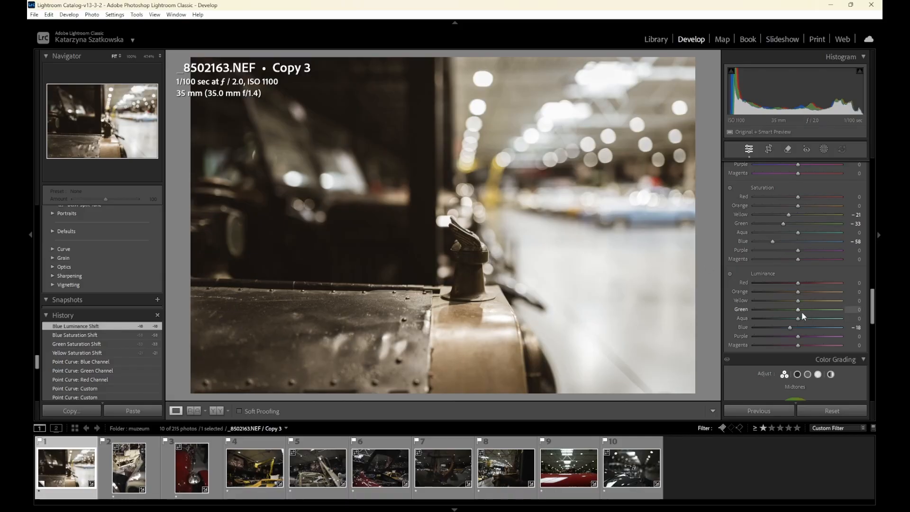
left_click_drag(797, 309, 771, 312)
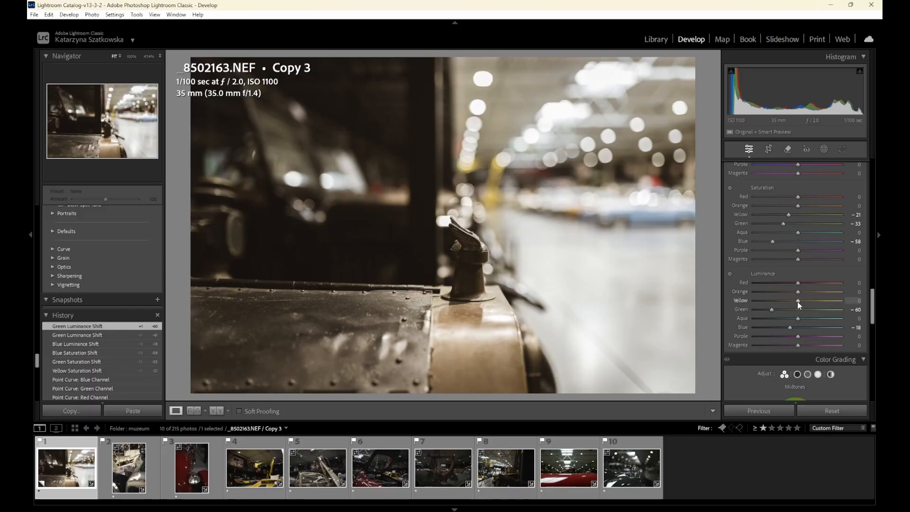
mouse_move(797, 301)
left_mouse_down()
mouse_move(808, 300)
mouse_move(789, 298)
mouse_move(796, 300)
left_mouse_up()
left_click_drag(798, 297, 799, 297)
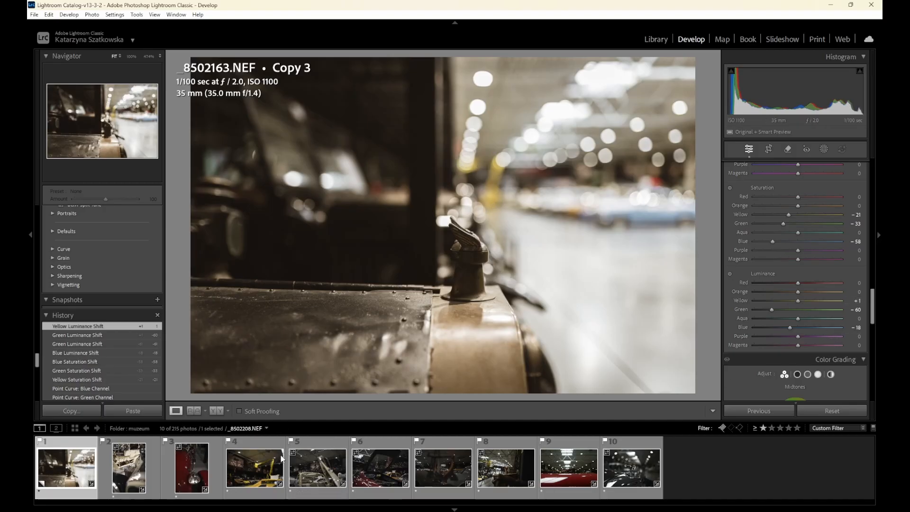
left_click(244, 473)
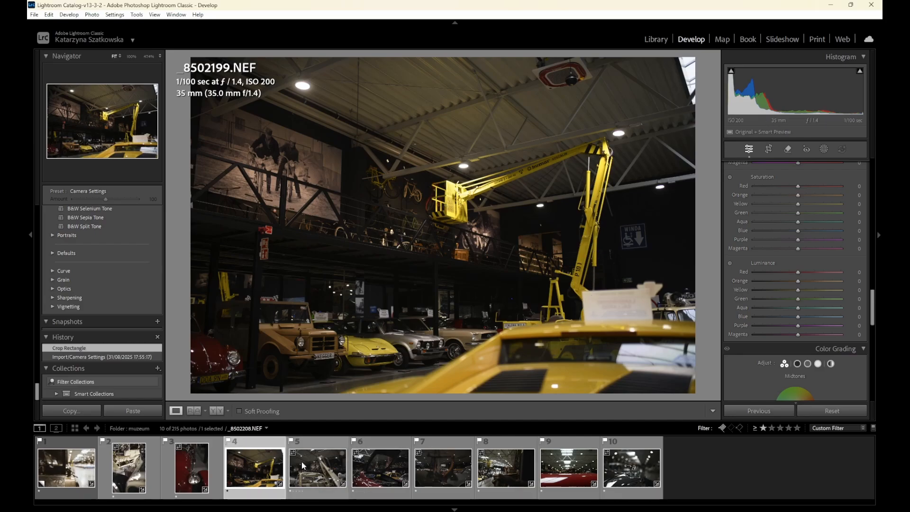
left_click(75, 482)
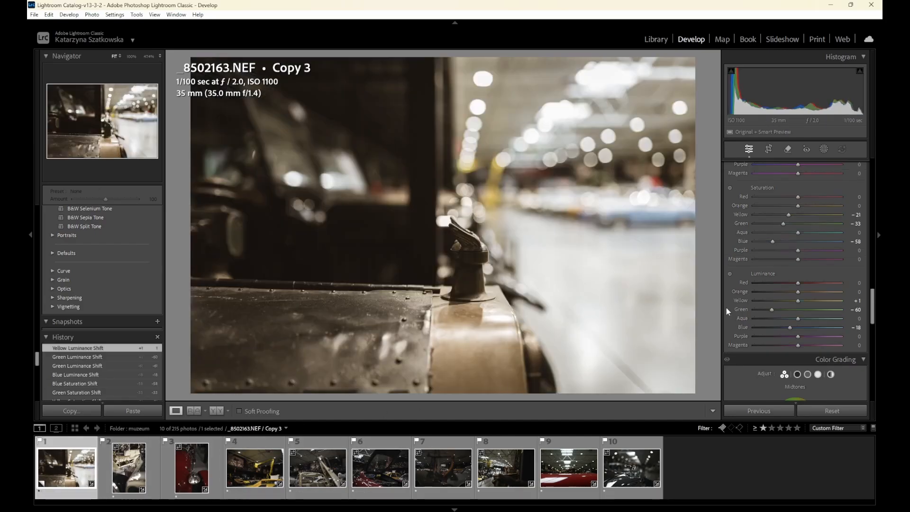
Set the Color Mixer hue to +10 for Red, -5 for Orange and -3 for Yellow.
scroll(873, 309, "up", 1)
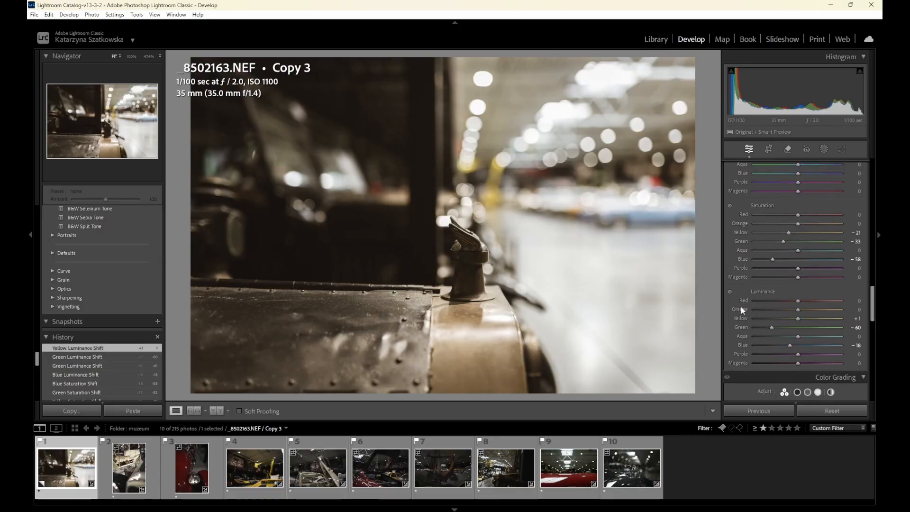
left_click_drag(872, 310, 873, 288)
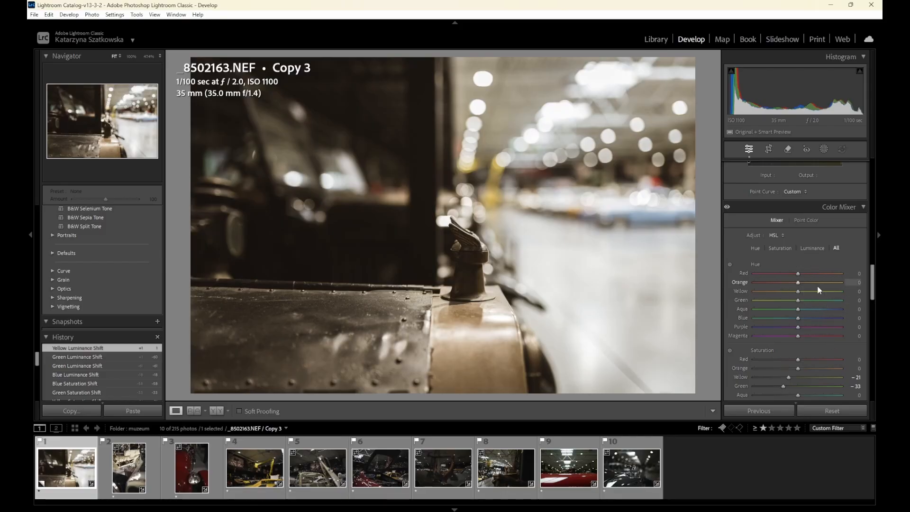
mouse_move(798, 274)
left_mouse_down()
mouse_move(810, 276)
mouse_move(774, 272)
mouse_move(813, 274)
mouse_move(794, 272)
mouse_move(802, 270)
left_mouse_up()
mouse_move(803, 273)
left_mouse_down()
mouse_move(786, 281)
mouse_move(802, 280)
mouse_move(792, 278)
left_mouse_up()
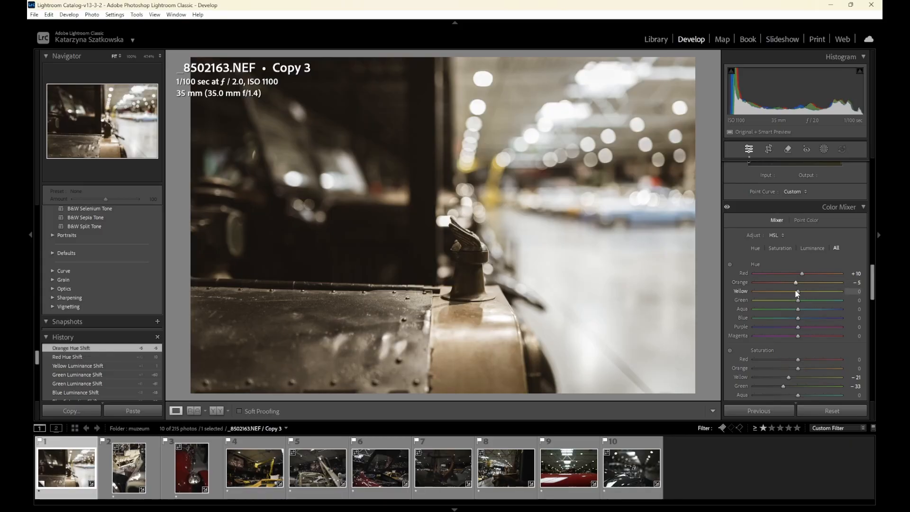
left_click_drag(797, 291, 798, 294)
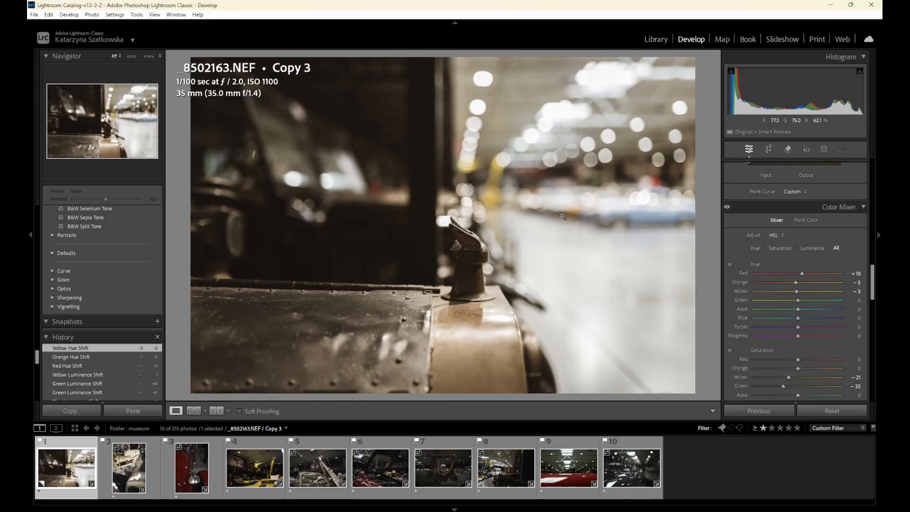
Set the Color Mixer hue to -30 for Green.
scroll(874, 298, "down", 2)
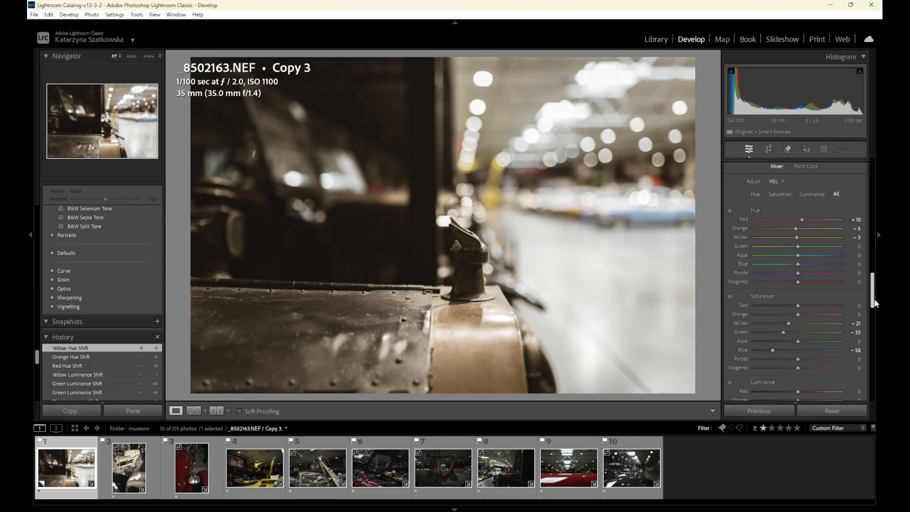
scroll(874, 304, "up", 2)
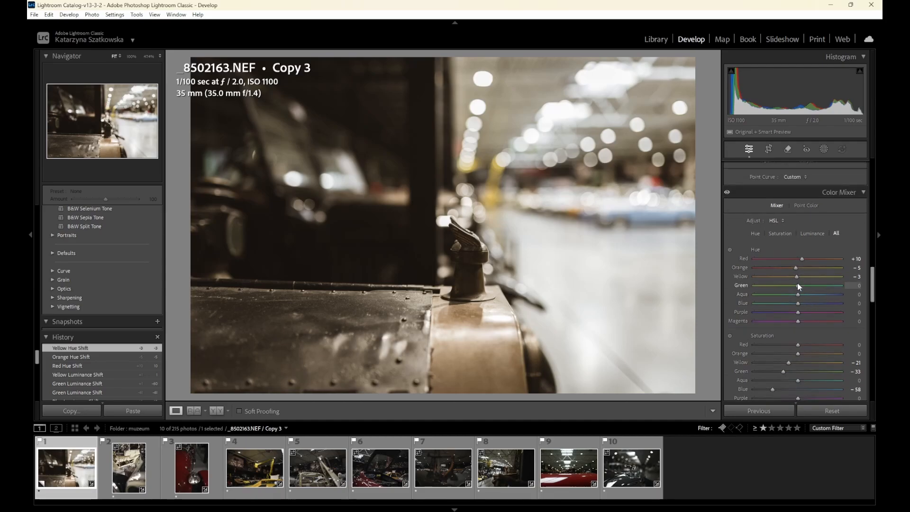
mouse_move(790, 287)
left_mouse_down()
mouse_move(780, 286)
mouse_move(798, 283)
mouse_move(784, 286)
left_mouse_up()
left_click_drag(784, 287, 784, 287)
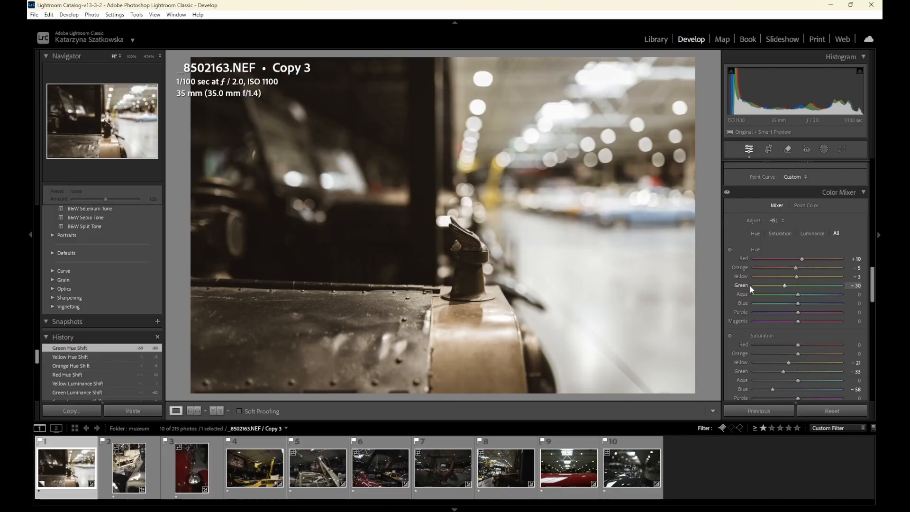
left_click(875, 291)
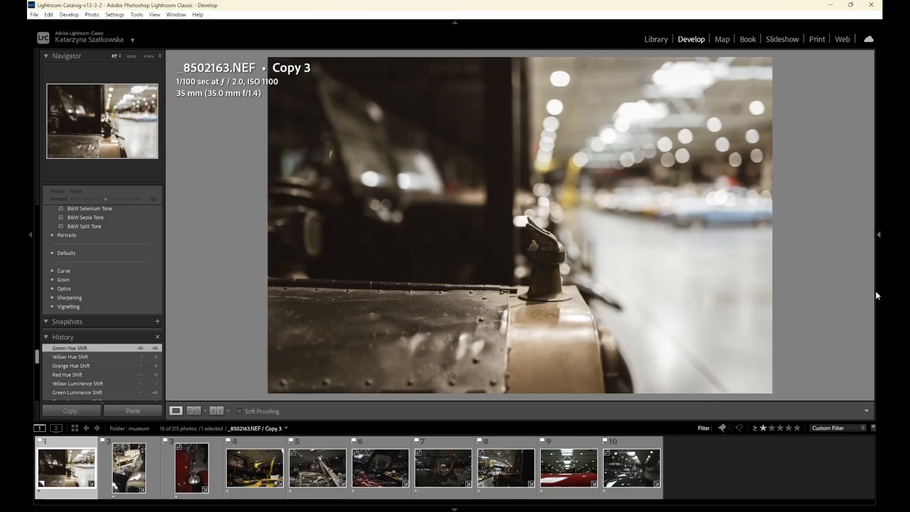
left_click(876, 254)
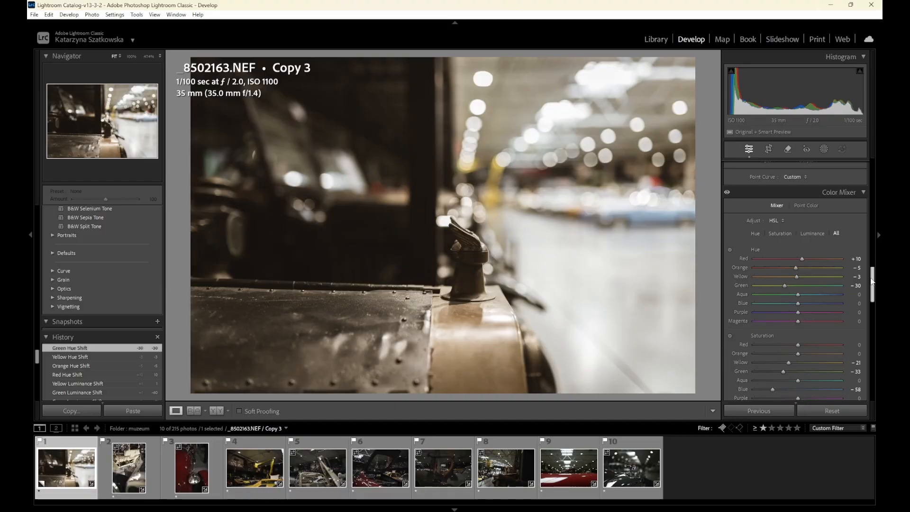
Grade the midtones with hue 40 and saturation 11, and lower their luminance to about -24.
scroll(874, 286, "down", 1)
left_click_drag(874, 286, 881, 324)
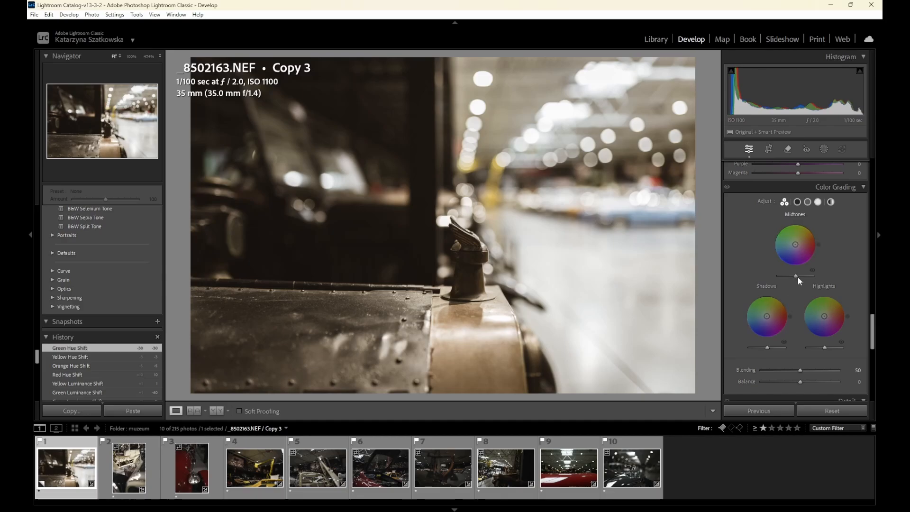
left_click_drag(796, 277, 795, 277)
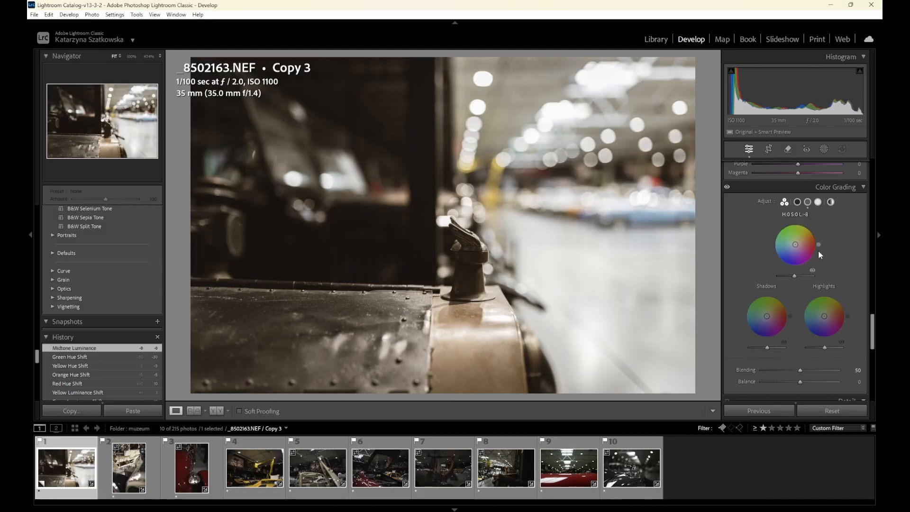
left_click_drag(795, 243, 814, 231)
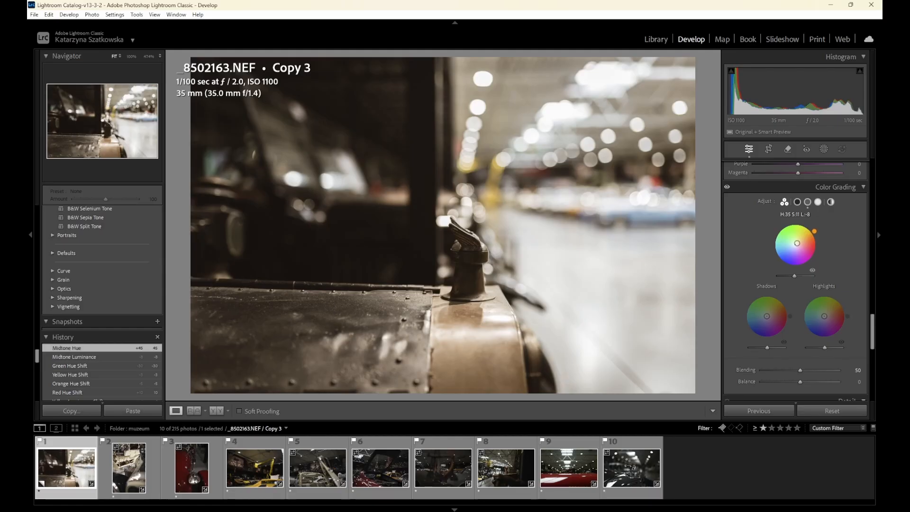
left_click_drag(797, 243, 797, 243)
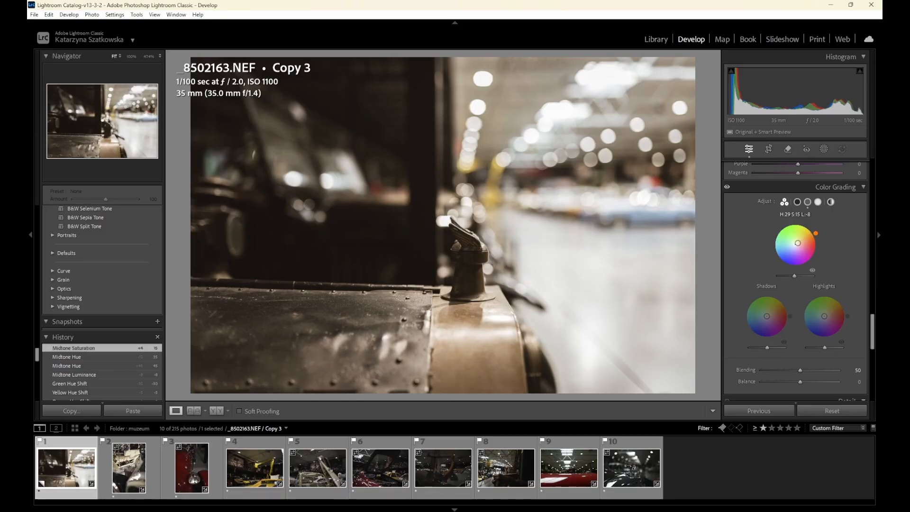
left_click_drag(816, 233, 796, 243)
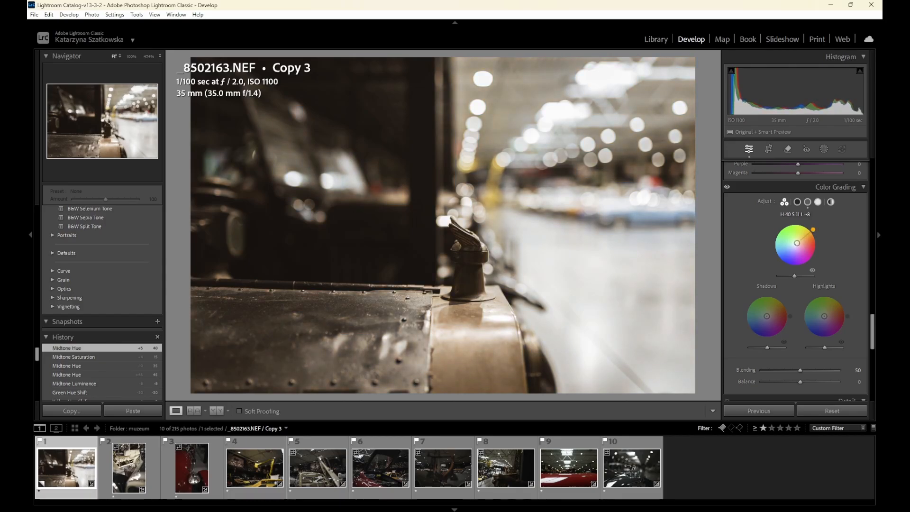
left_click_drag(794, 275, 790, 276)
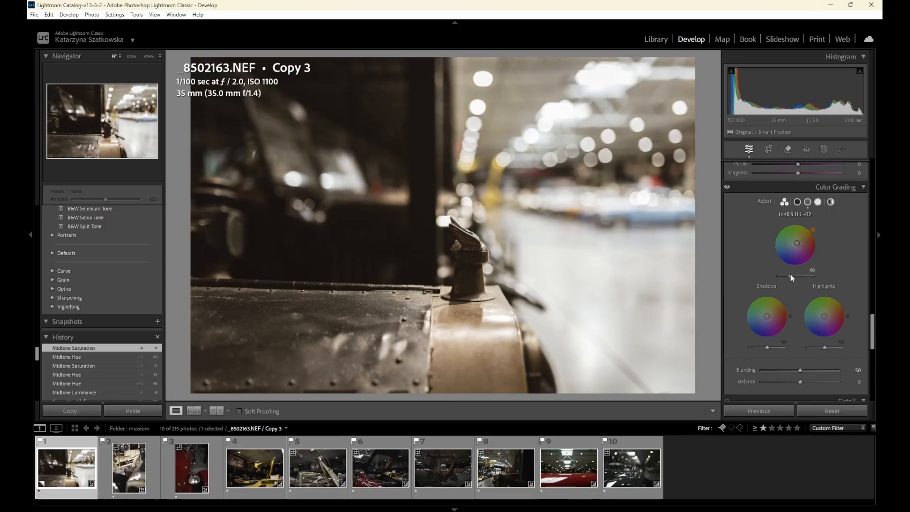
left_click_drag(789, 274, 791, 273)
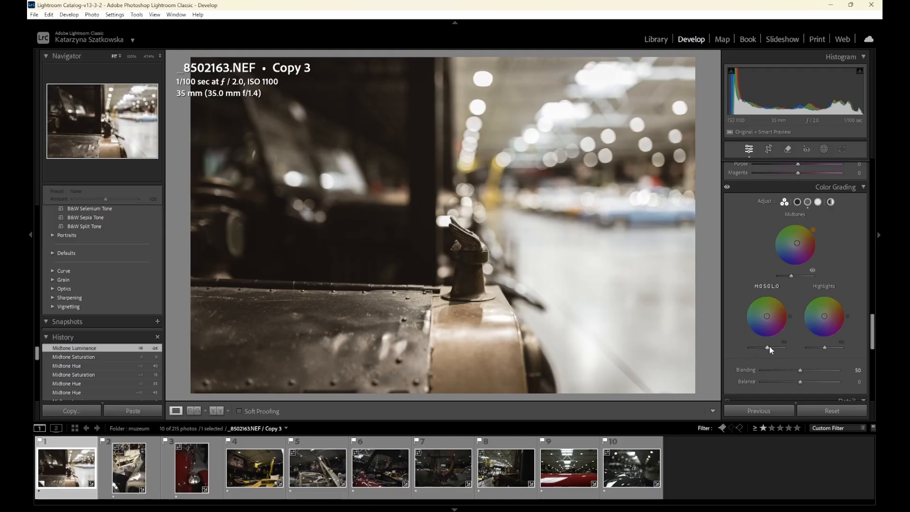
Grade the shadows blue with luminance -47, saturation 16 and a hue of about 219.
left_click_drag(769, 347, 760, 346)
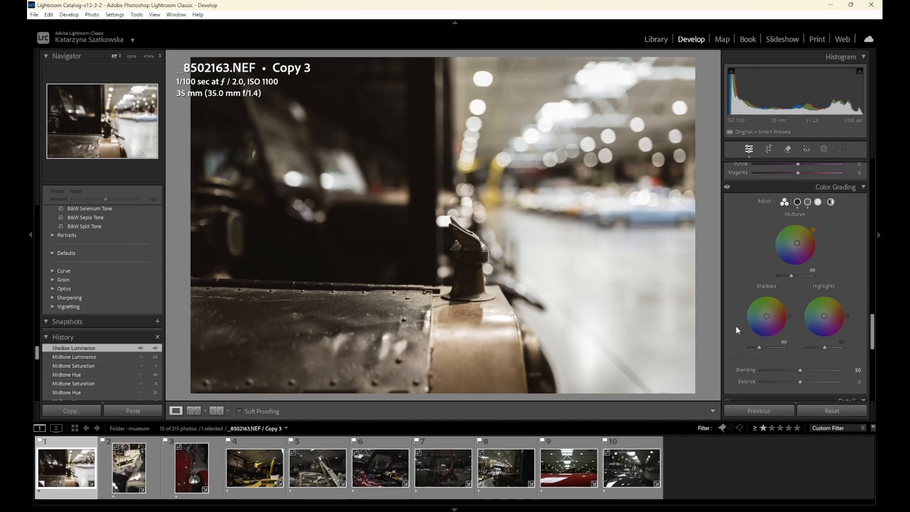
left_click_drag(766, 316, 765, 319)
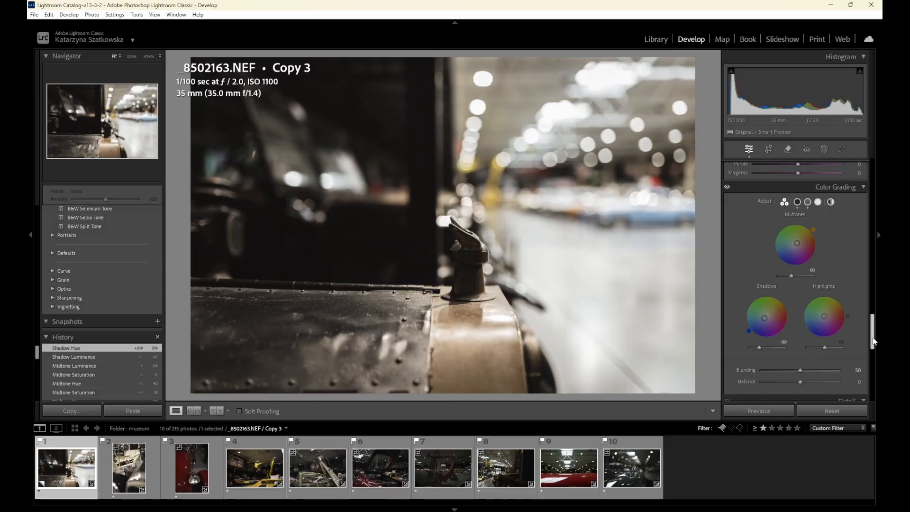
scroll(874, 341, "down", 1)
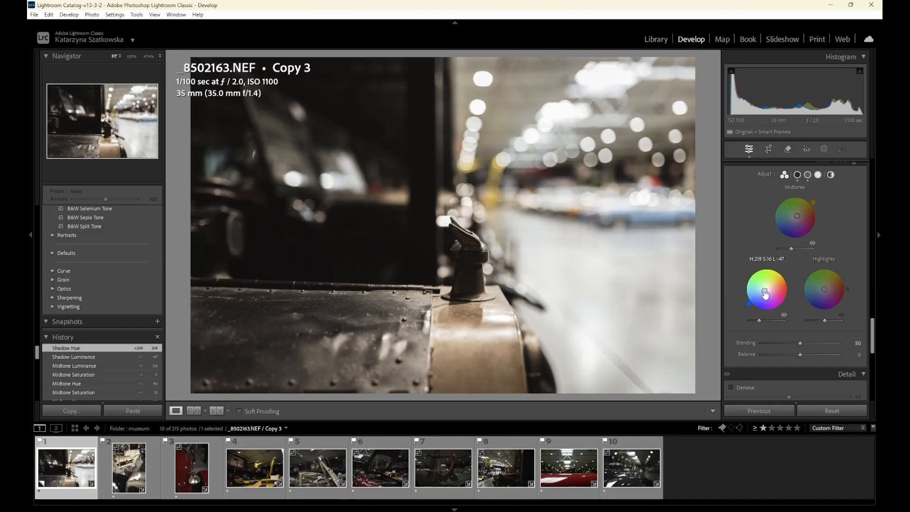
left_click_drag(750, 308, 748, 305)
left_click_drag(747, 301, 748, 303)
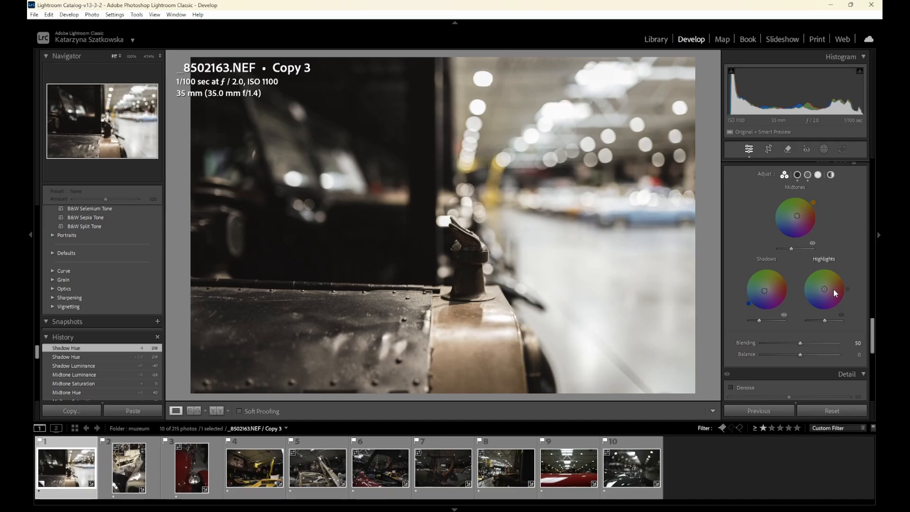
Grade the highlights with hue 25, lightly reduced saturation and luminance +24.
mouse_move(833, 292)
left_mouse_down()
mouse_move(827, 288)
mouse_move(847, 287)
mouse_move(845, 278)
left_mouse_up()
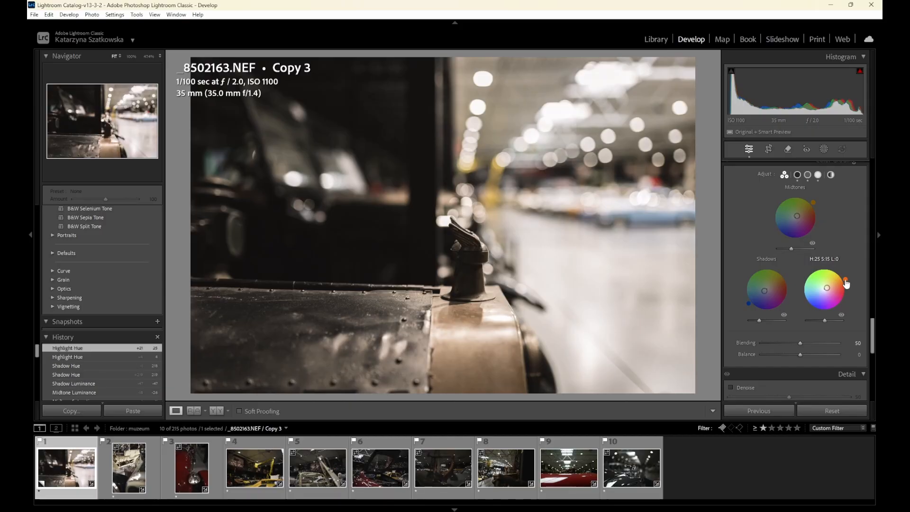
left_click_drag(826, 288, 825, 288)
left_click_drag(826, 288, 826, 295)
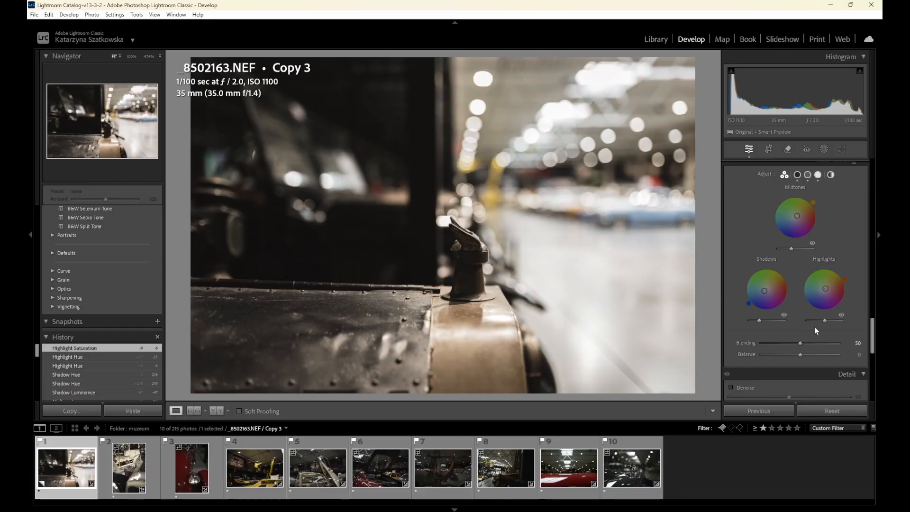
left_click_drag(825, 320, 828, 321)
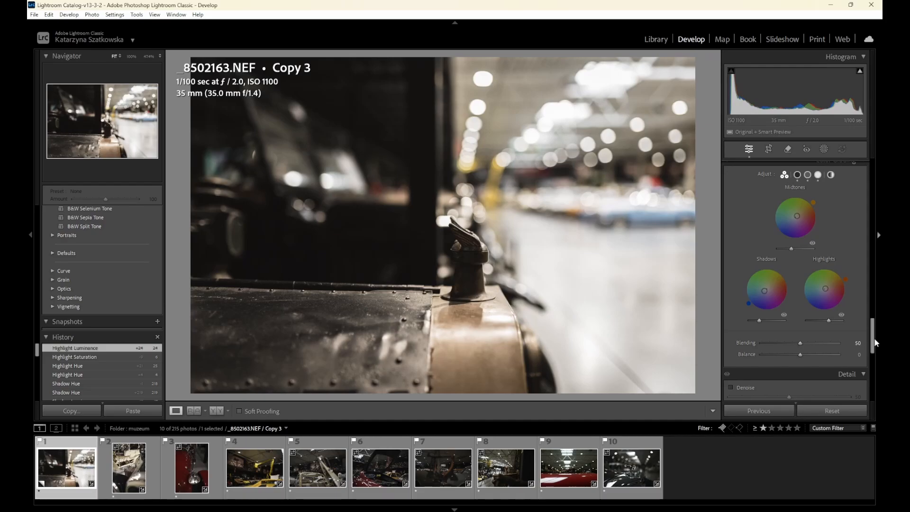
Try a higher color grading Blending, restore it to 50, and set Balance to +48.
scroll(834, 332, "down", 2)
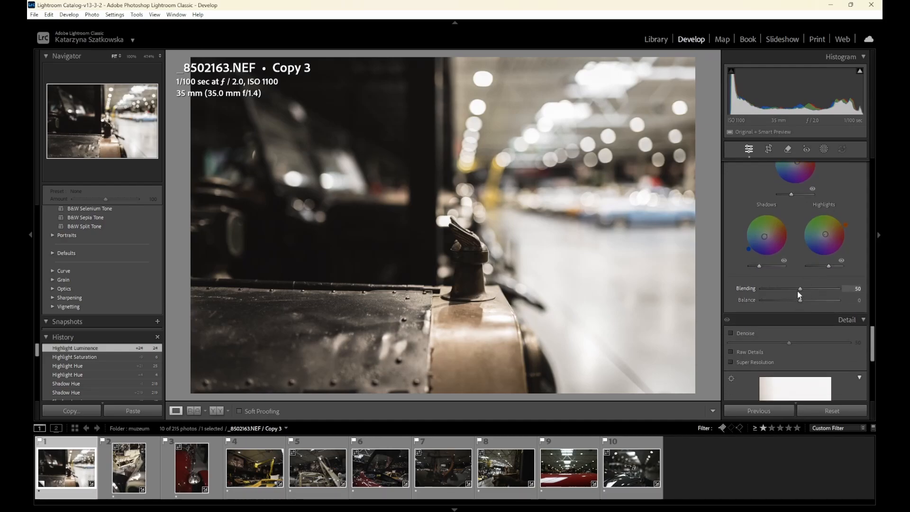
left_click_drag(801, 289, 844, 293)
double_click(800, 289)
left_click_drag(800, 299, 819, 305)
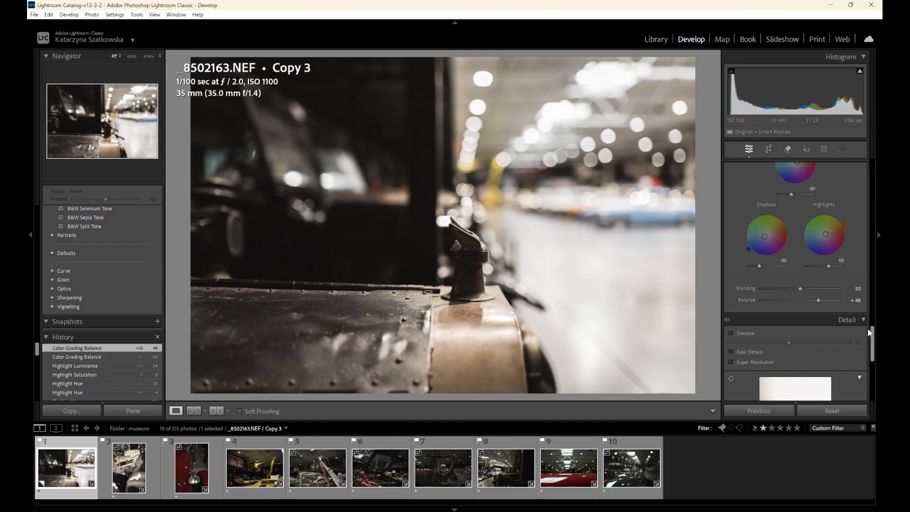
Set the sharpening amount to 37 and masking to 92 with the grayscale and edge-mask previews.
left_click_drag(871, 331, 880, 350)
left_click(518, 223)
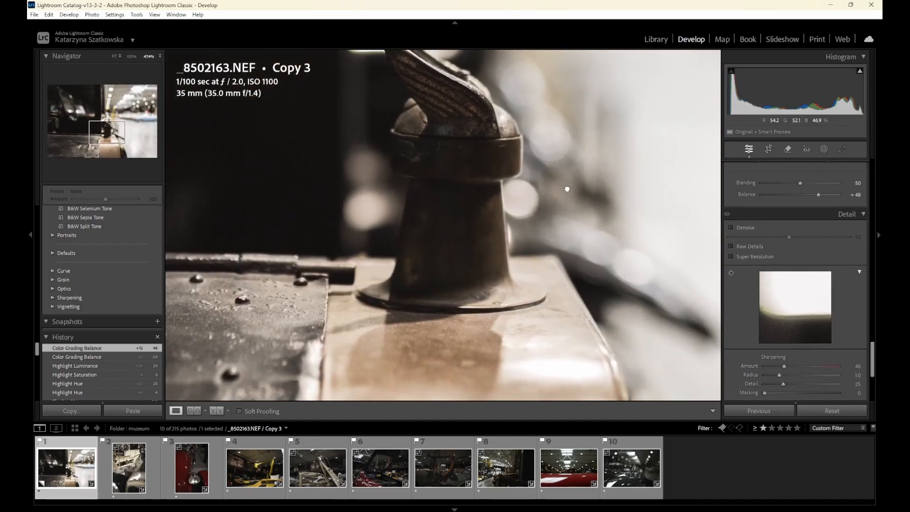
left_click(506, 220)
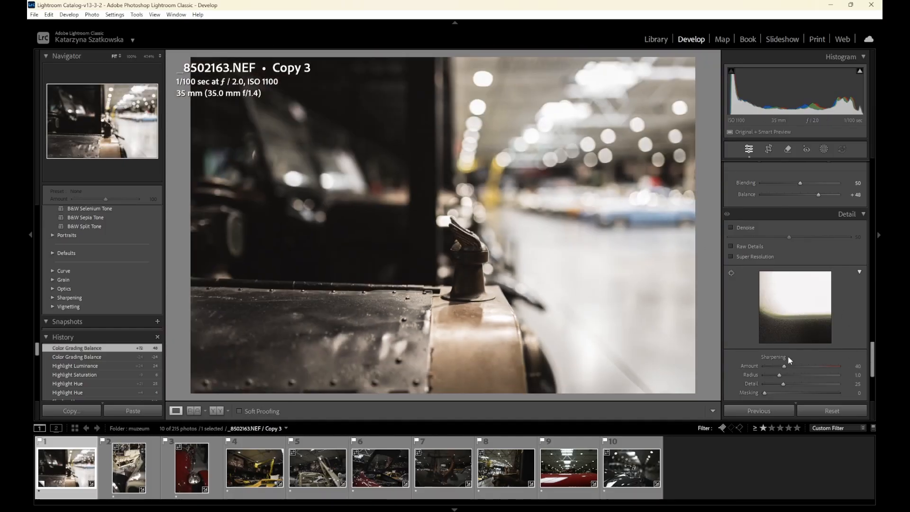
scroll(874, 365, "down", 5)
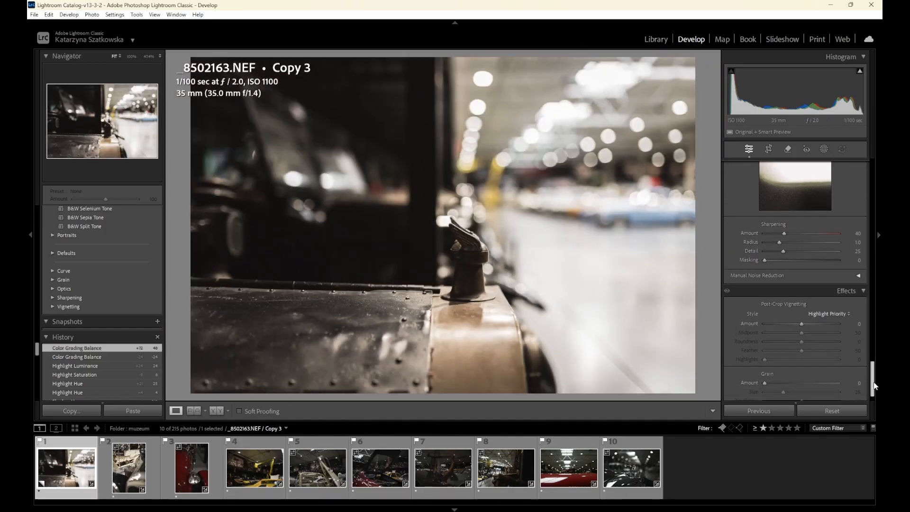
left_click(784, 234, "alt")
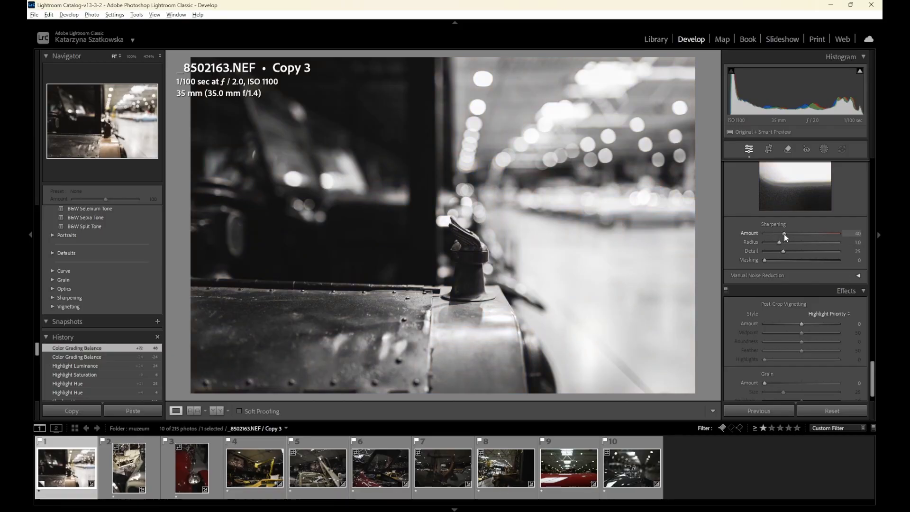
mouse_move(783, 234)
left_mouse_down()
mouse_move(821, 235)
mouse_move(778, 232)
mouse_move(790, 232)
left_mouse_up()
left_click_drag(781, 234, 831, 254)
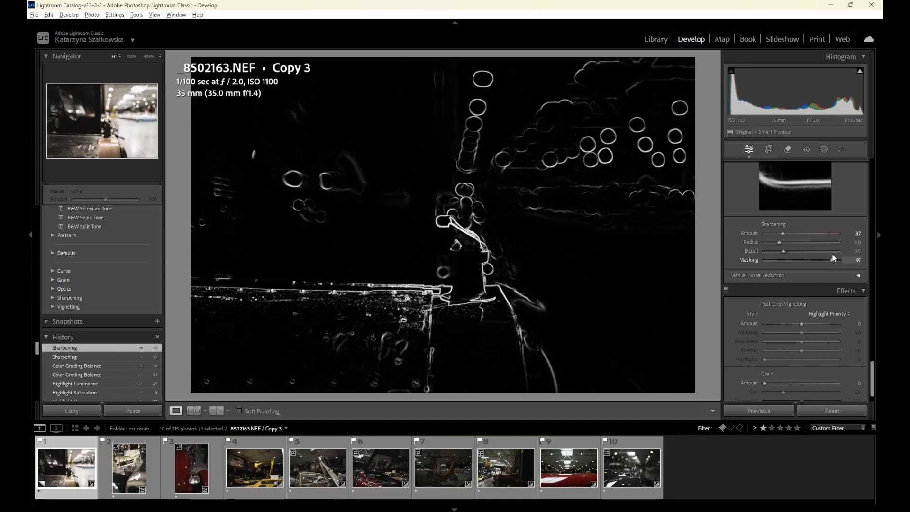
left_click_drag(832, 254, 832, 256)
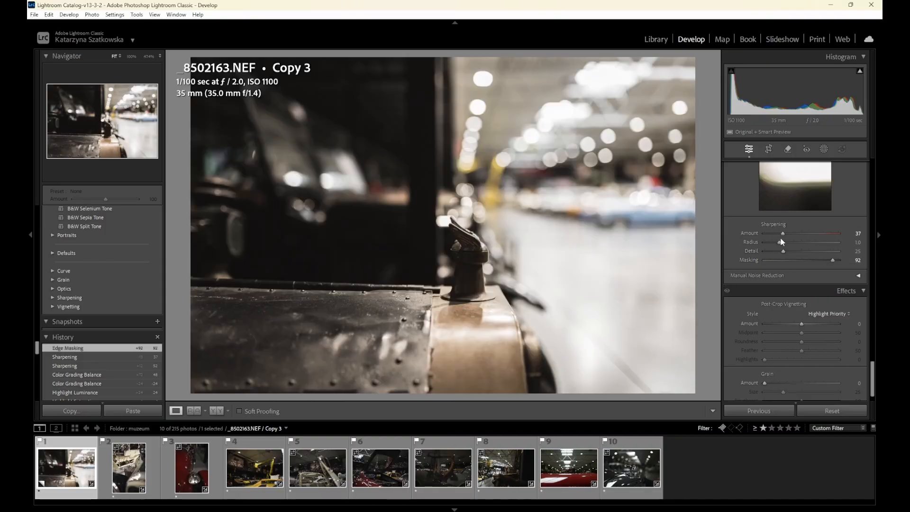
Raise the sharpening amount to 42 and check the radiator cap's detail up close.
left_click_drag(782, 233, 784, 233)
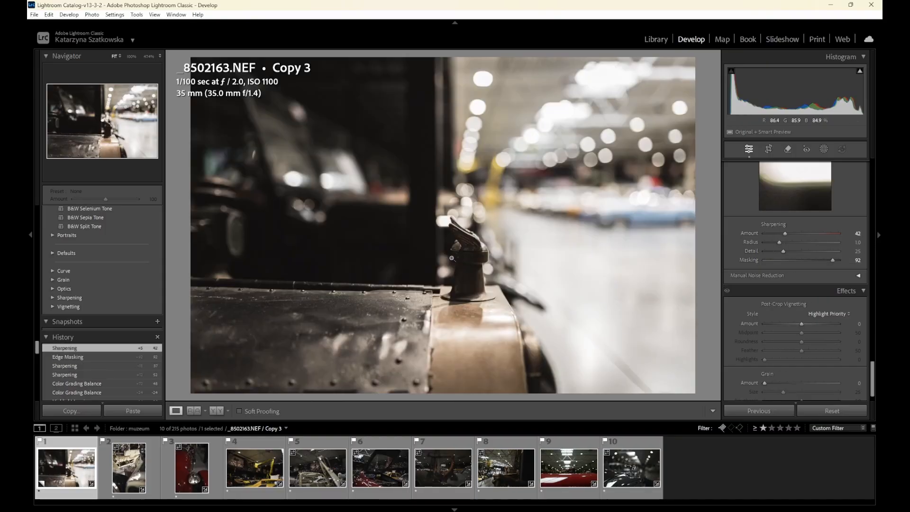
left_click(470, 243)
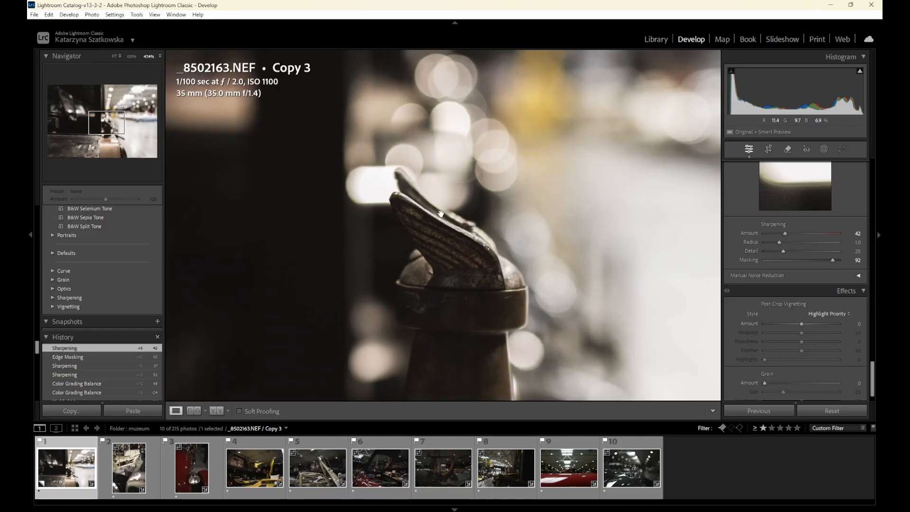
left_click_drag(832, 260, 833, 262)
left_click(609, 306)
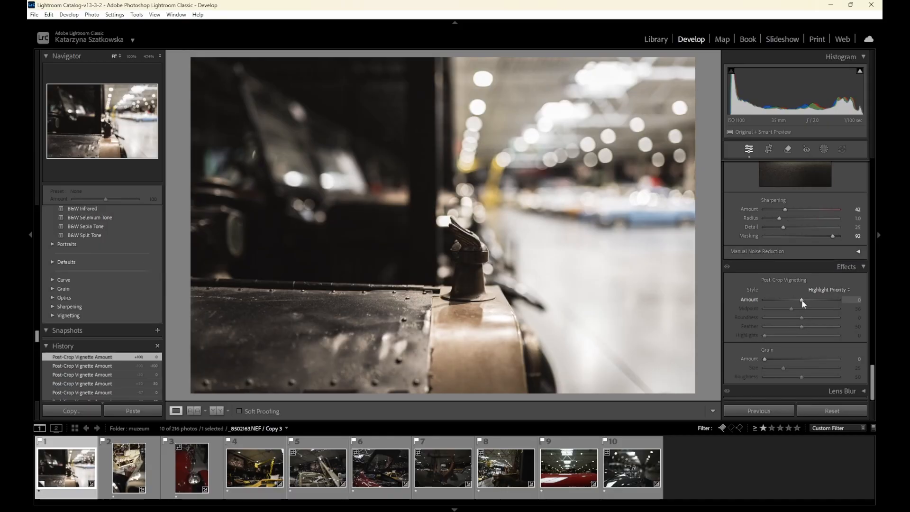
Turn the lens profile corrections off and on again to compare their effect on the photo.
left_click_drag(874, 382, 876, 179)
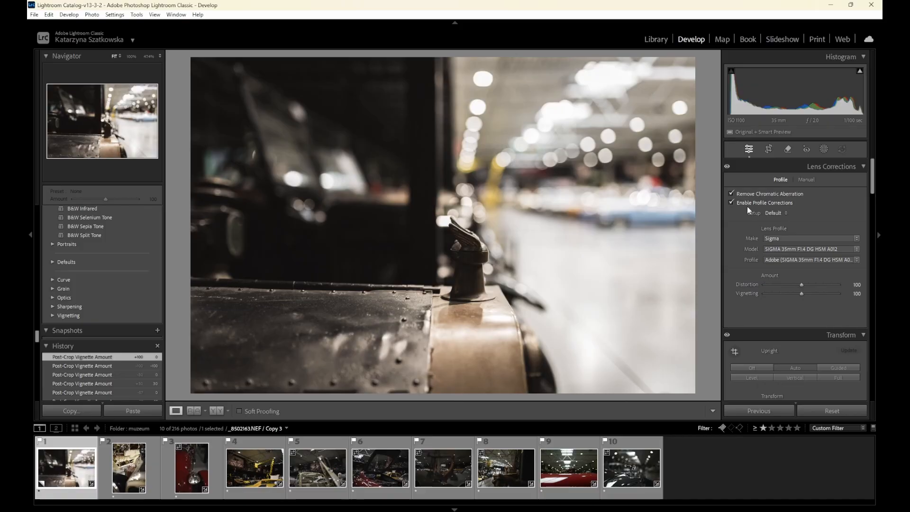
left_click(730, 203)
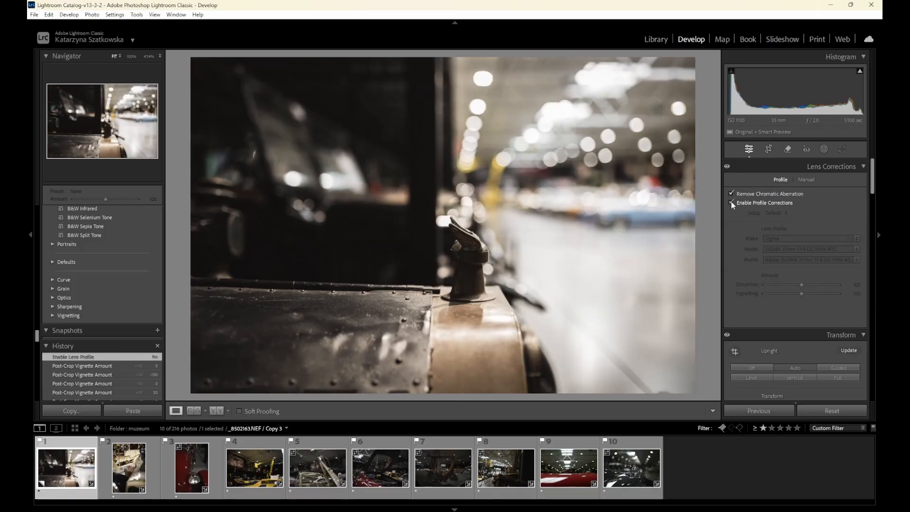
left_click(730, 201)
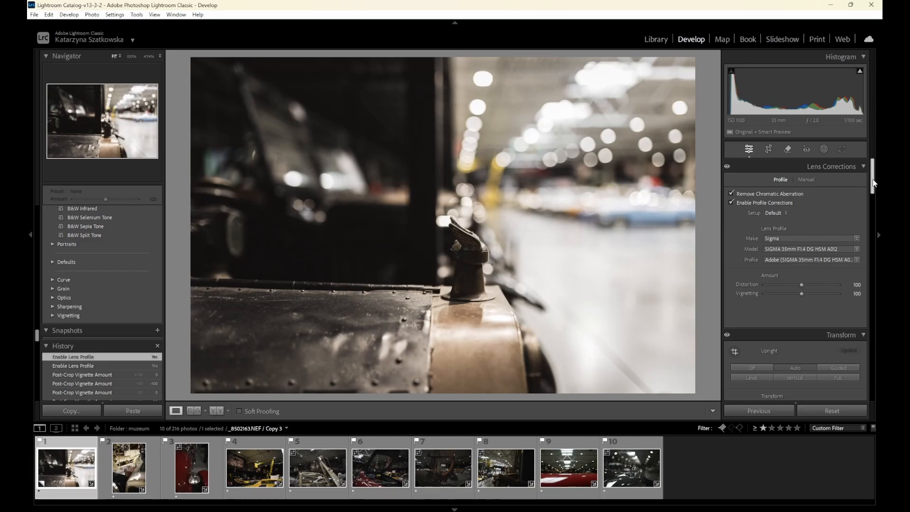
Set the post-crop vignetting amount to -100.
left_click_drag(873, 183, 877, 385)
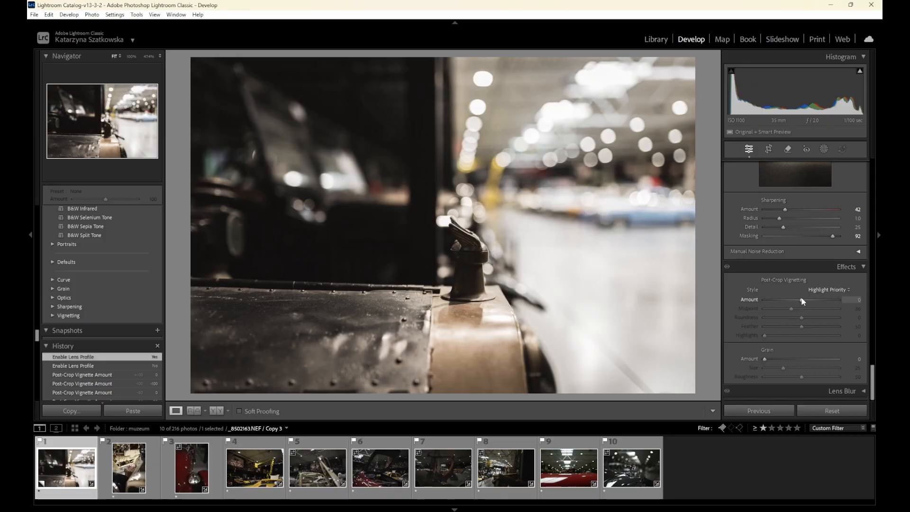
left_click_drag(801, 301, 755, 303)
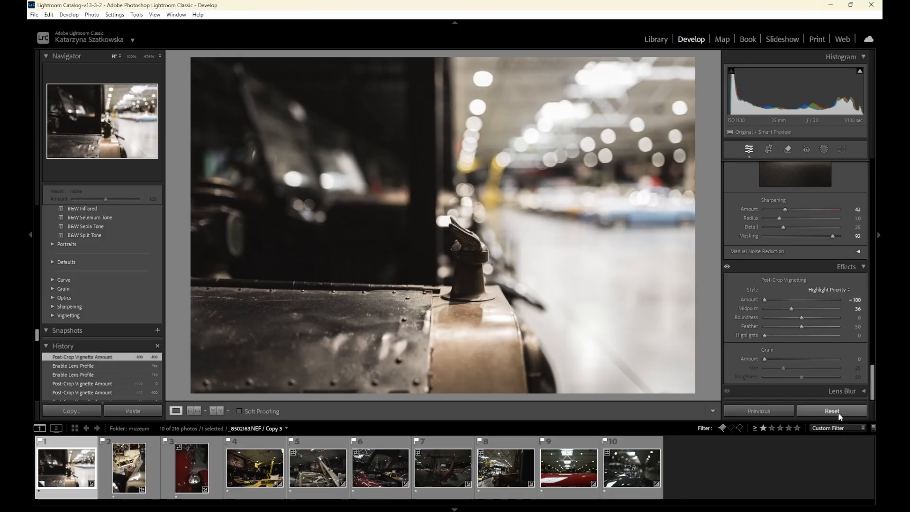
Reset the post-crop vignetting amount to 0 and add a large radial gradient mask with feather 55, centred near the radiator cap.
double_click(753, 299)
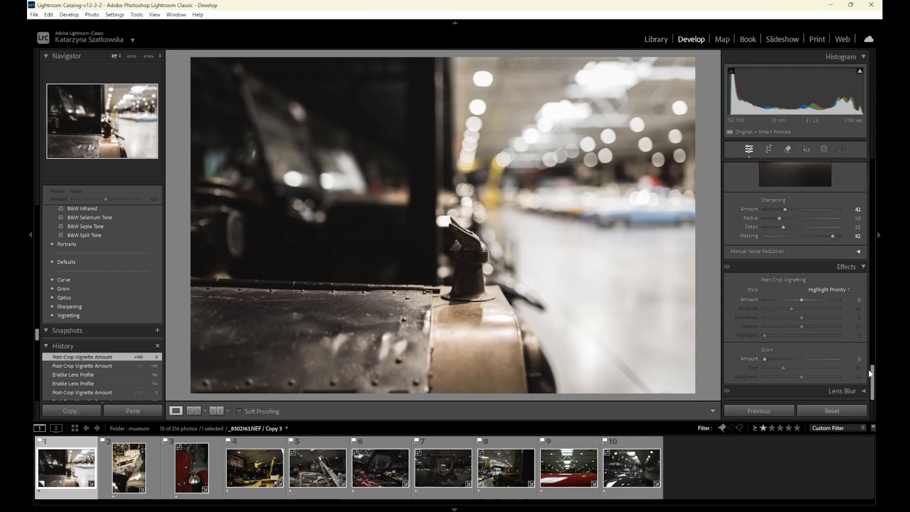
left_click(823, 150)
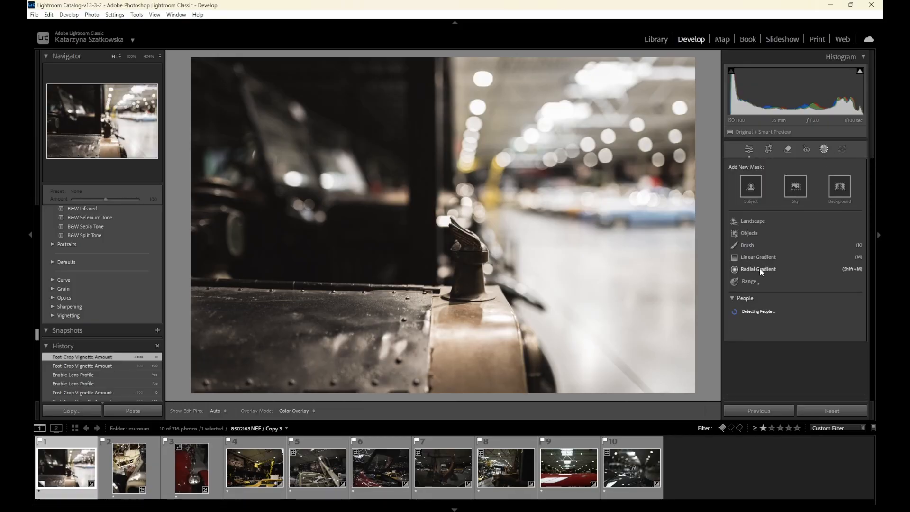
left_click(767, 269)
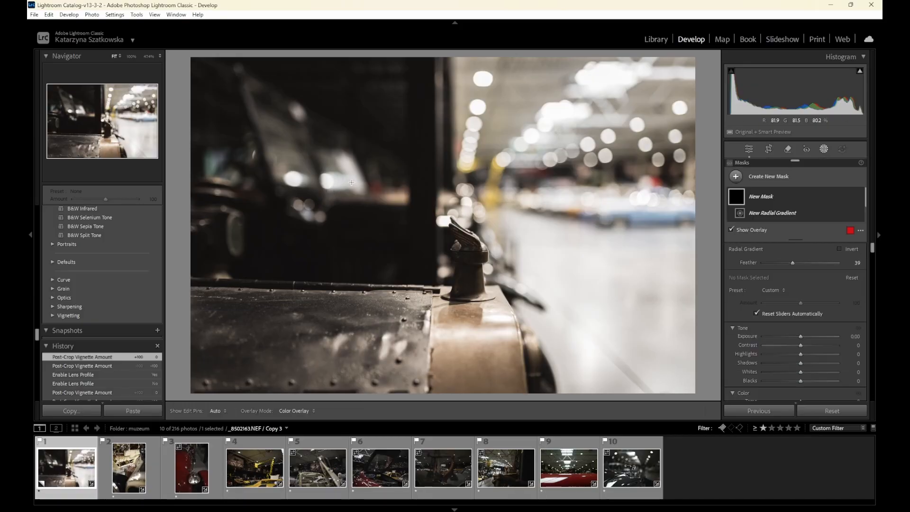
left_click_drag(351, 182, 791, 400)
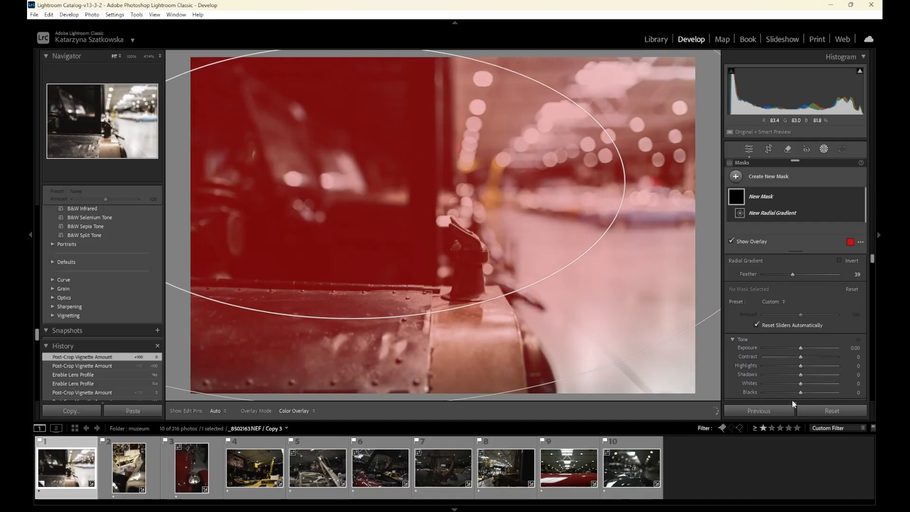
left_click_drag(348, 182, 443, 212)
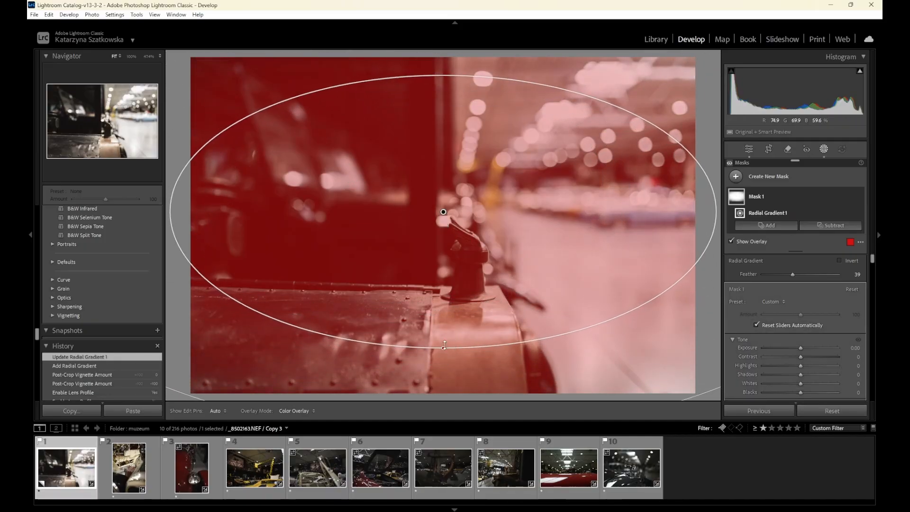
left_click_drag(444, 345, 448, 309)
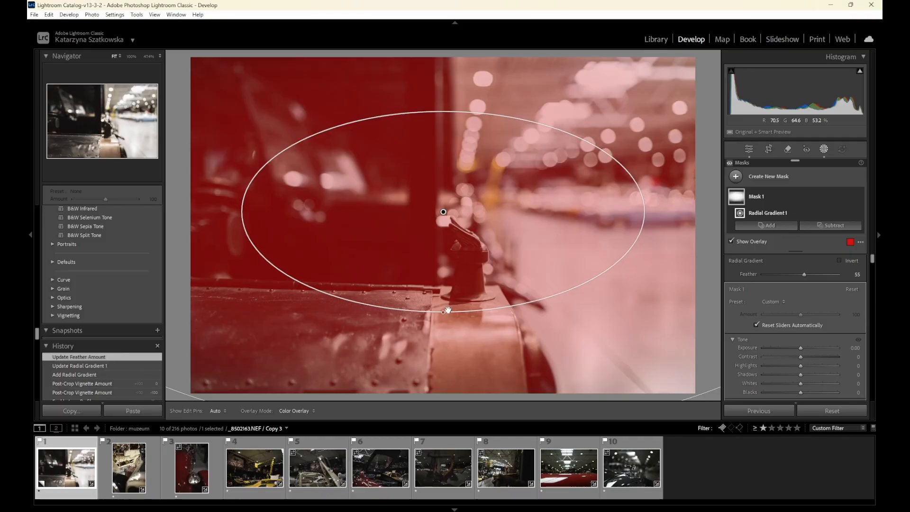
left_click_drag(442, 214, 444, 233)
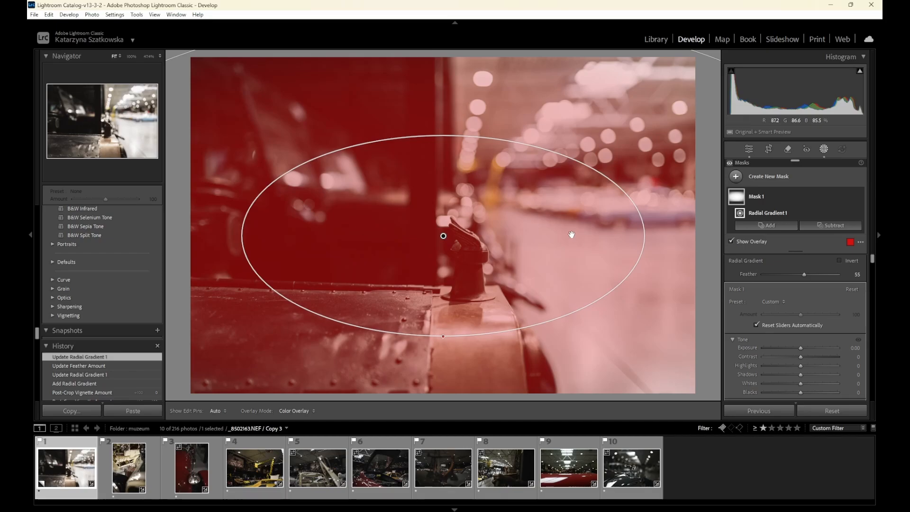
Set the radial gradient's feather to 58 and invert Mask 1 so it affects the photo's edges.
left_click(159, 57)
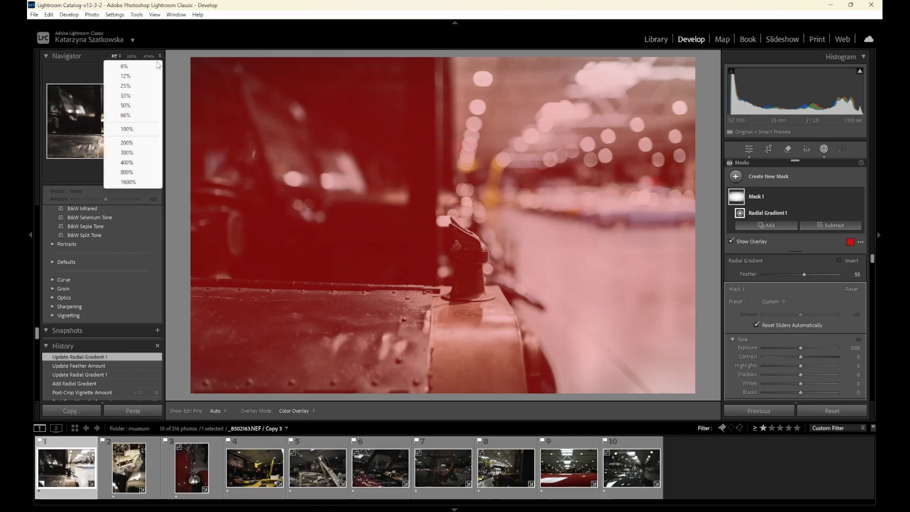
left_click(140, 75)
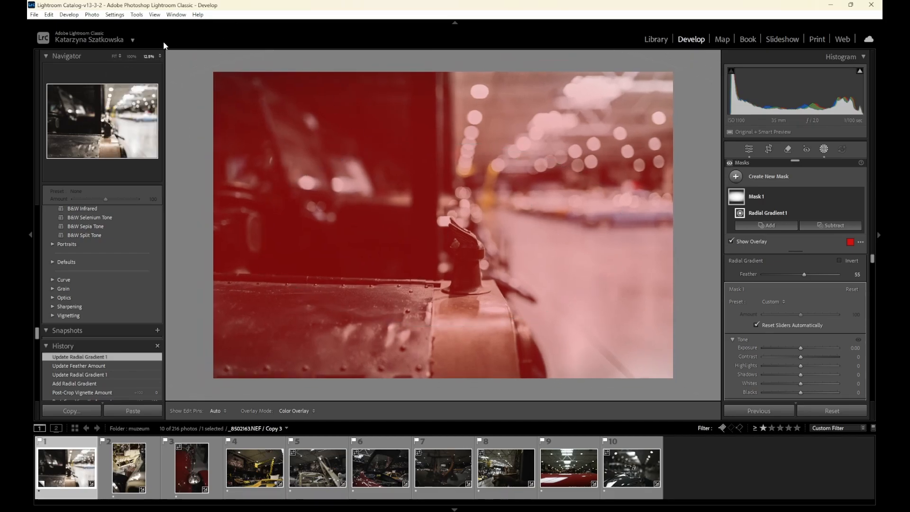
left_click(160, 56)
left_click(140, 63)
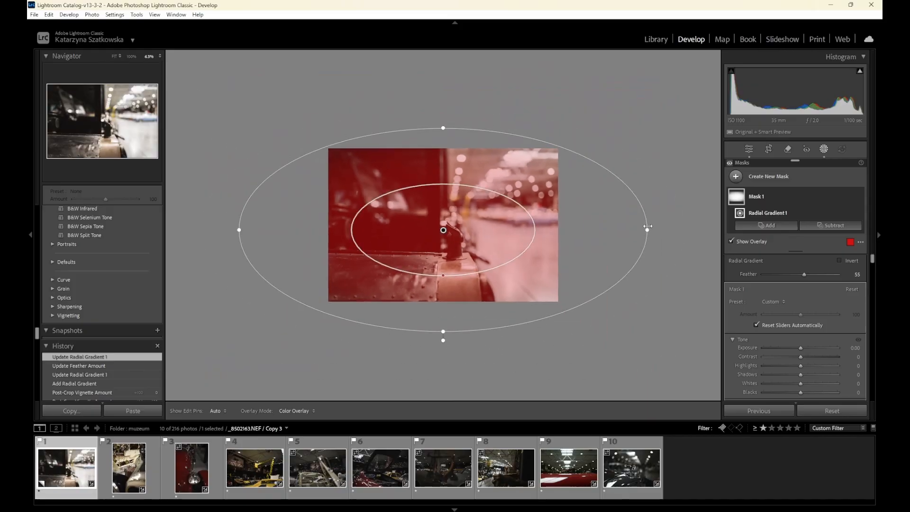
left_click_drag(443, 275, 443, 272)
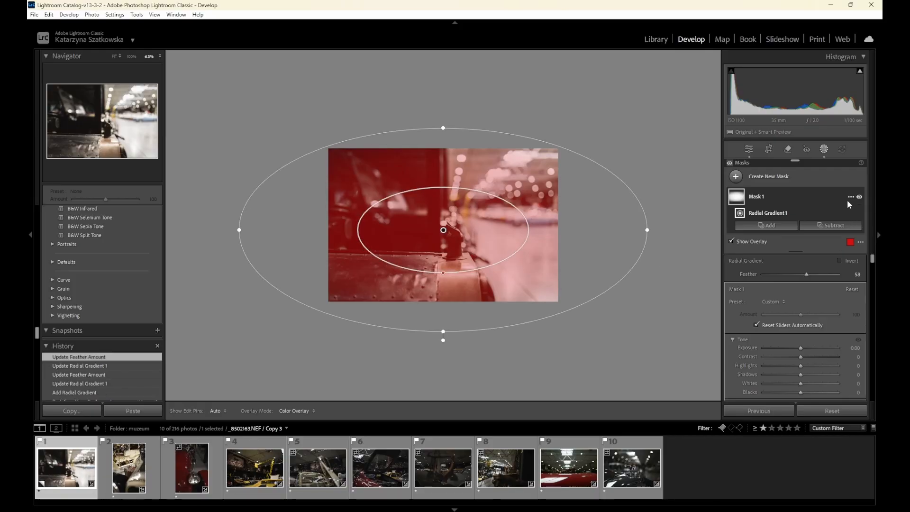
left_click(850, 196)
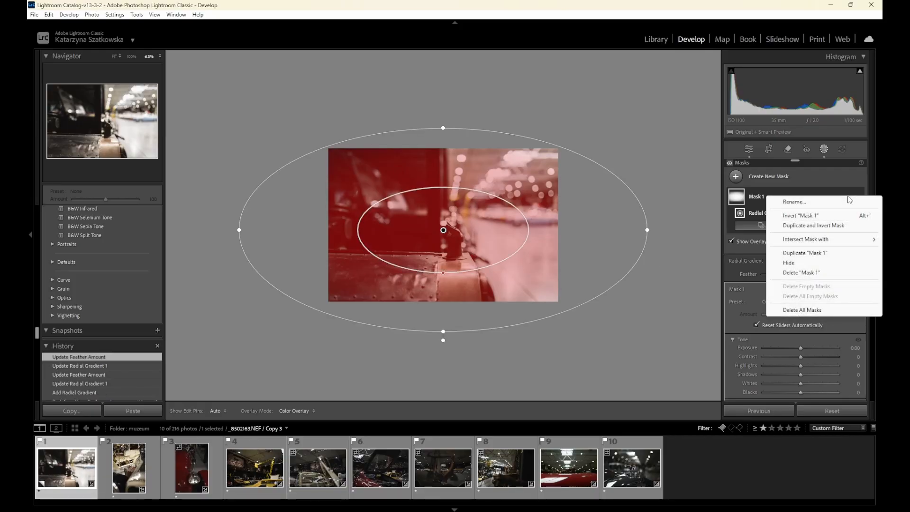
left_click(800, 215)
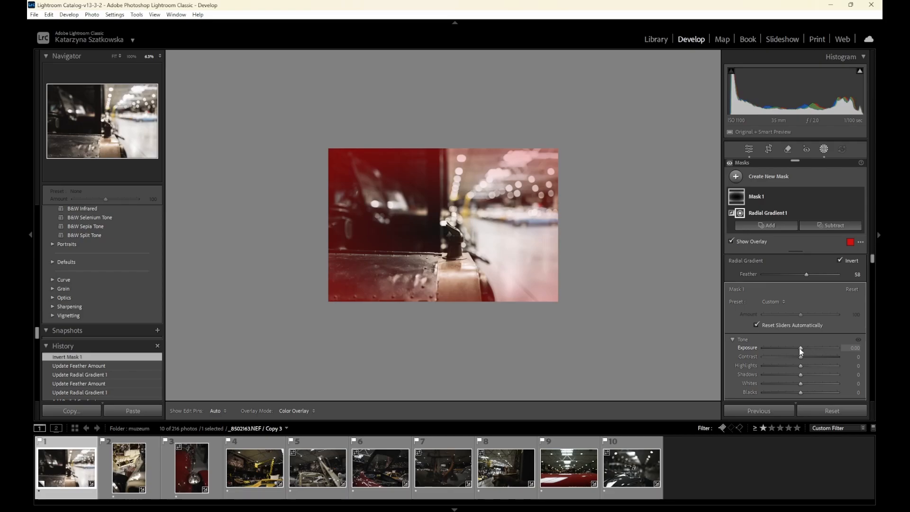
Hide the mask overlay and set Mask 1's exposure to -0.96.
key("o")
left_click_drag(800, 349, 790, 348)
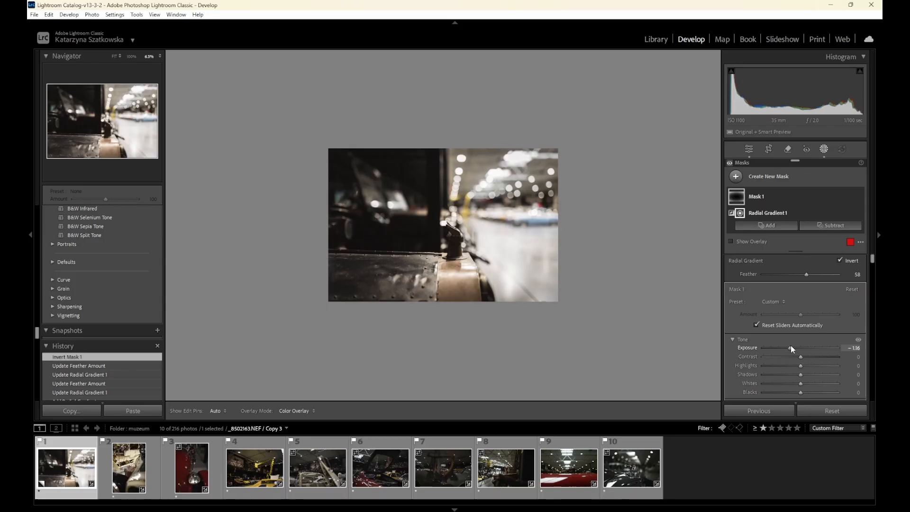
left_click_drag(790, 347, 792, 347)
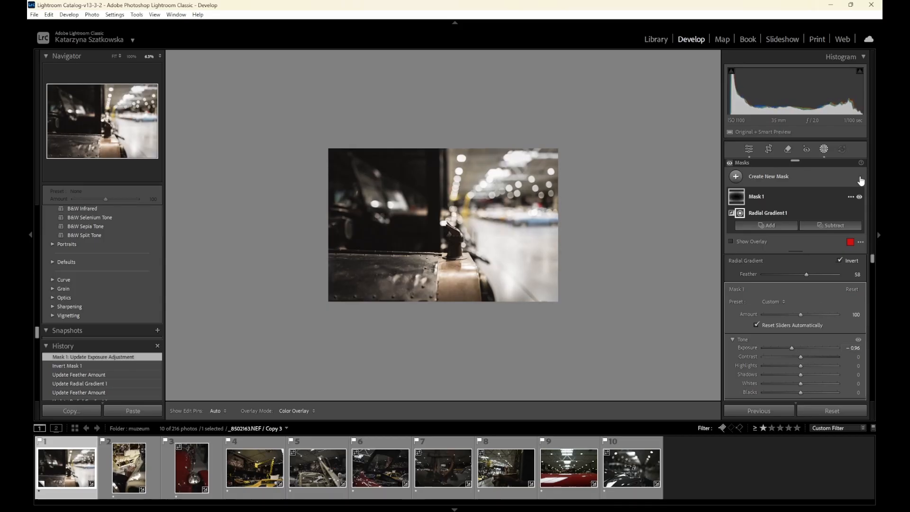
Toggle Mask 1's visibility several times to compare the edge darkening, and review the photo fitted to the view.
left_click(860, 195)
left_click(860, 195)
left_click(860, 196)
left_click(860, 197)
left_click(861, 196)
left_click(861, 196)
left_click(117, 57)
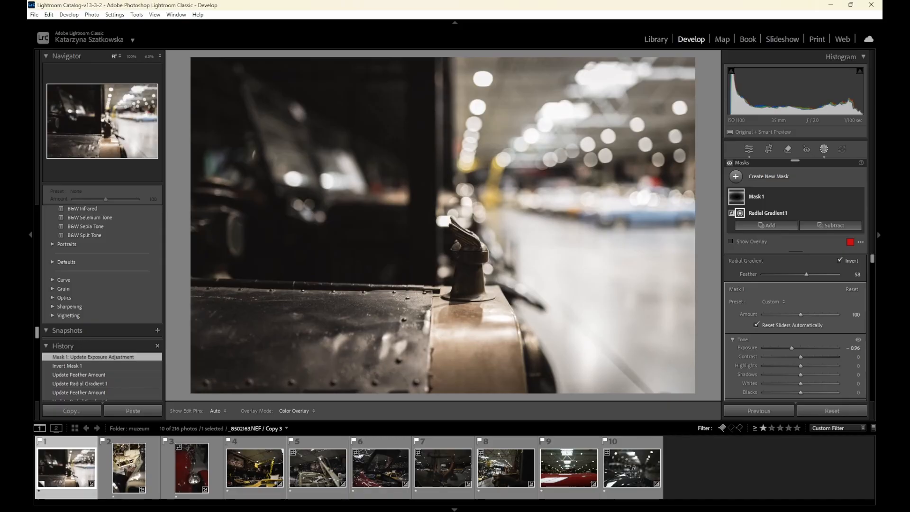
left_click(876, 258)
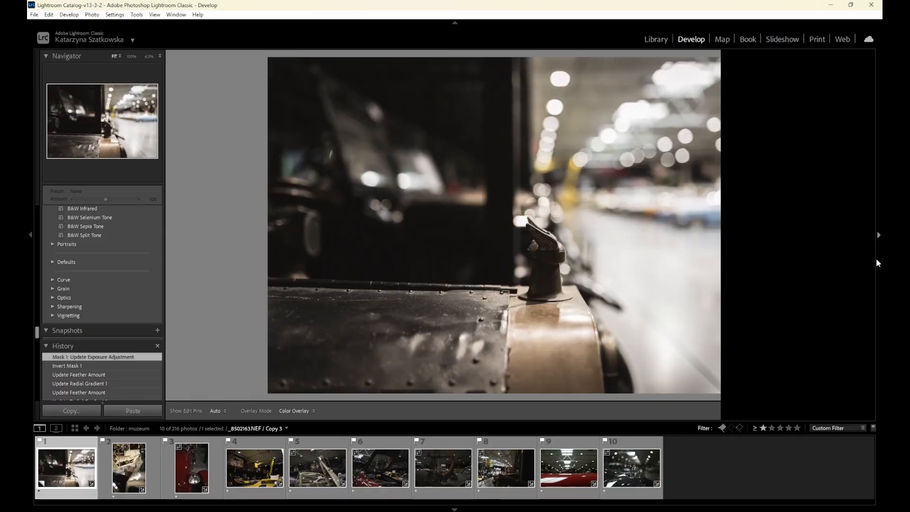
left_click(876, 258)
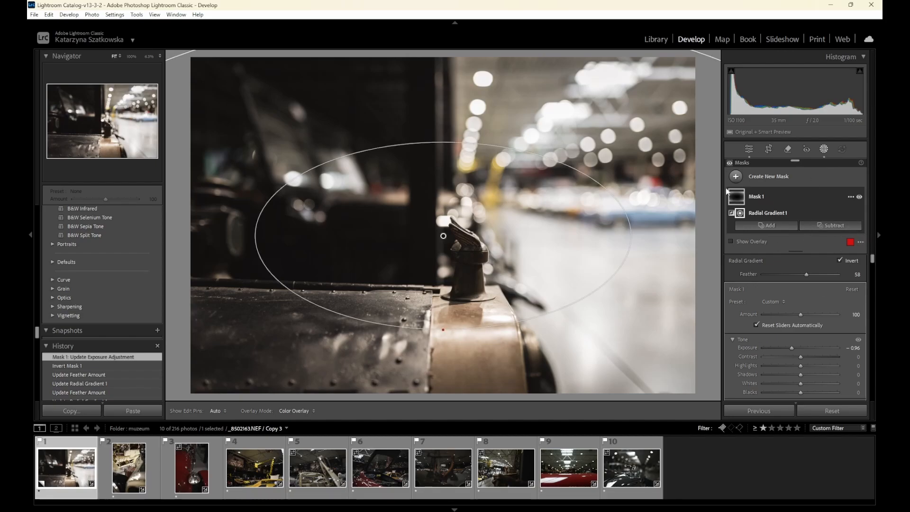
Leave masking and compare the edited photo with its Before version twice.
left_click(749, 150)
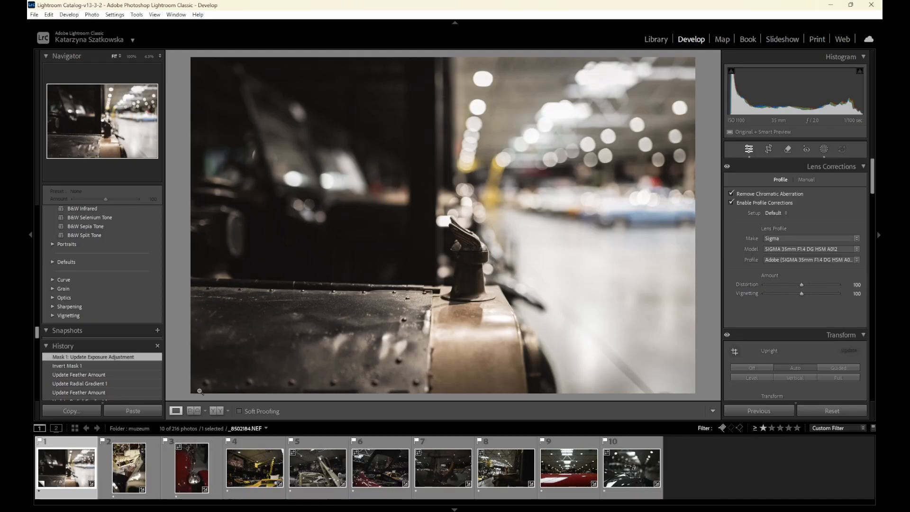
key("backslash")
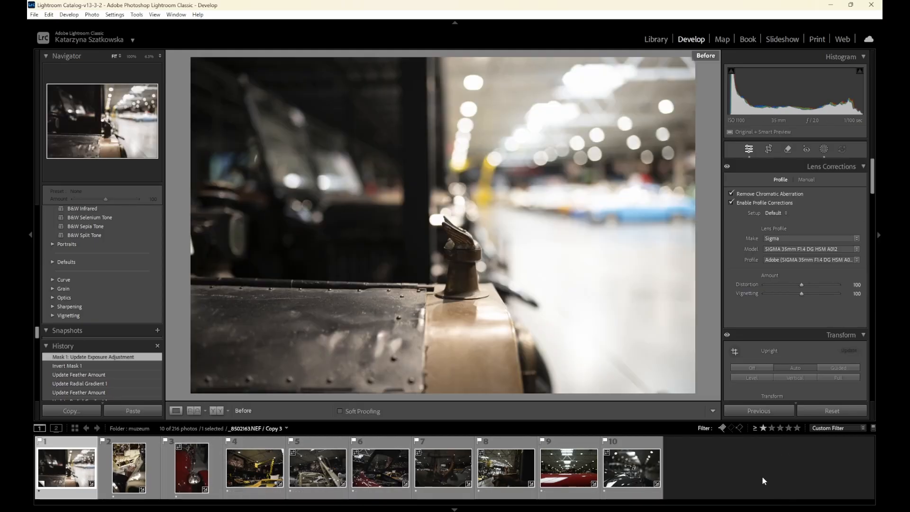
key("backslash")
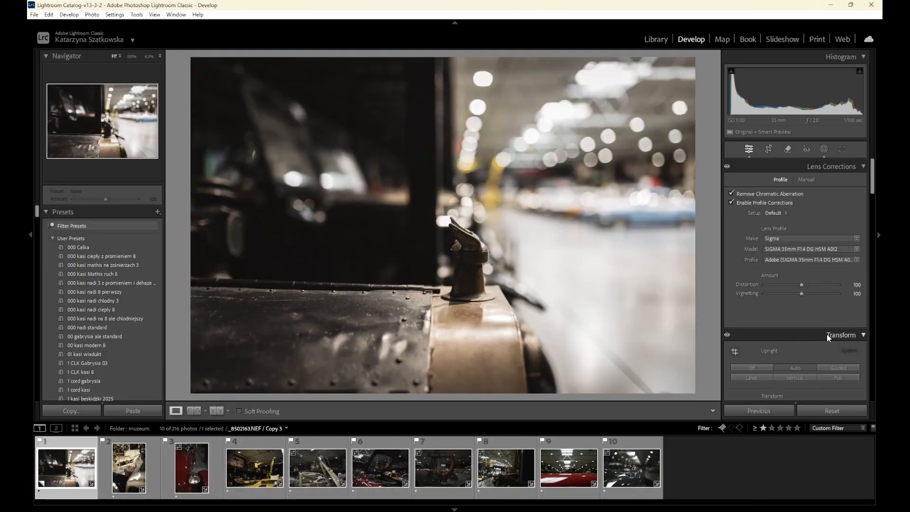
key("backslash")
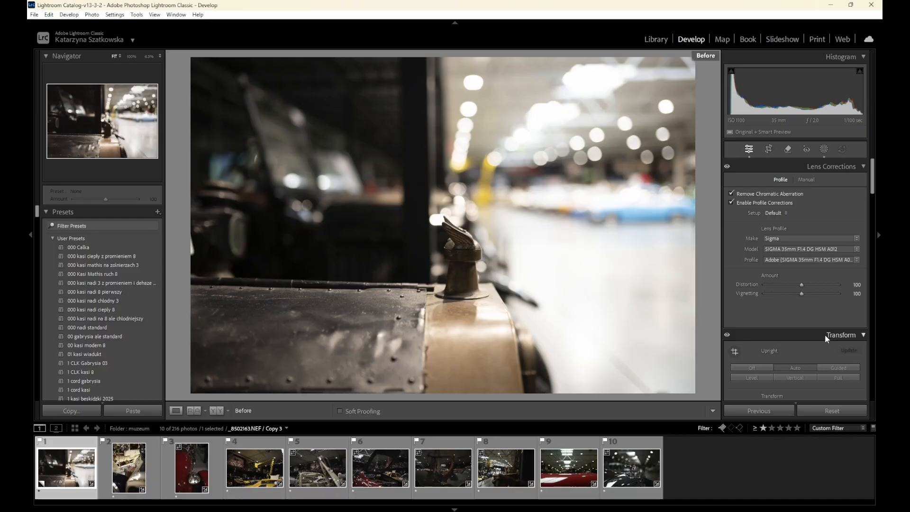
key("backslash")
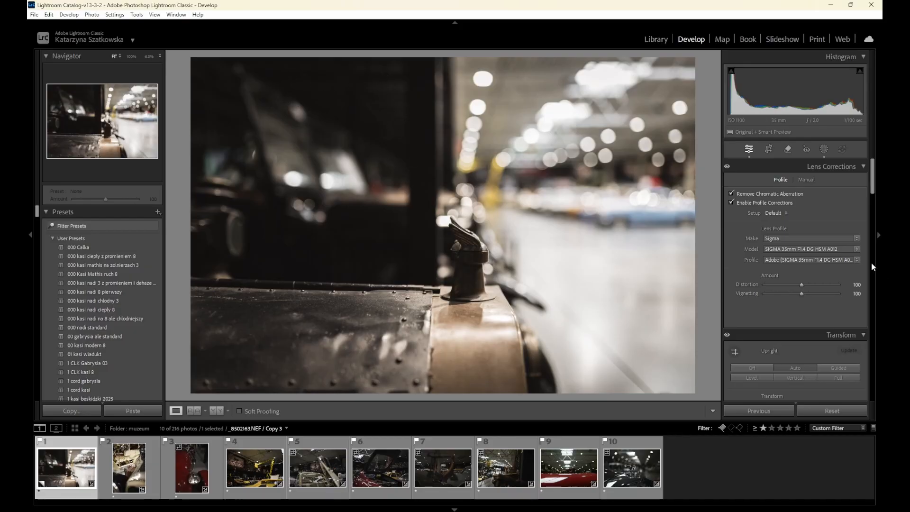
Add a new brush mask over the dark upper area behind the windscreen, erasing the spill past its edges.
left_click(825, 151)
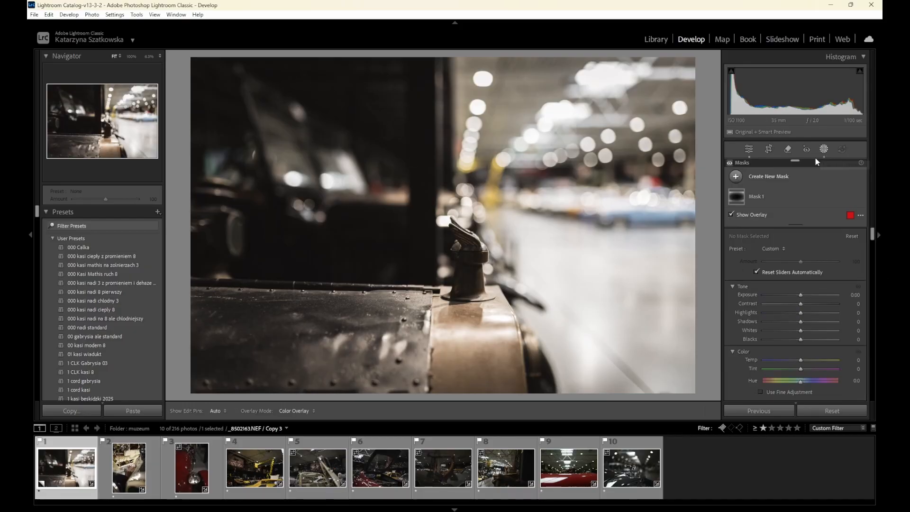
left_click(736, 175)
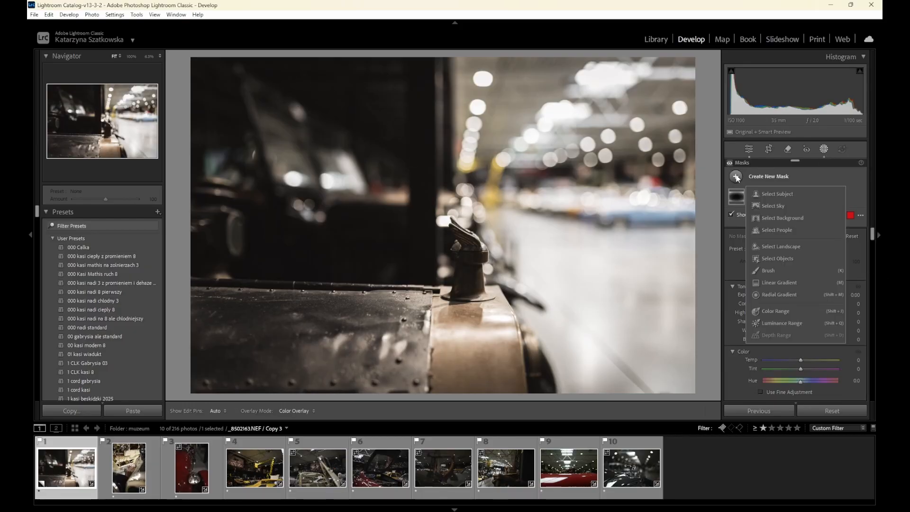
left_click(768, 270)
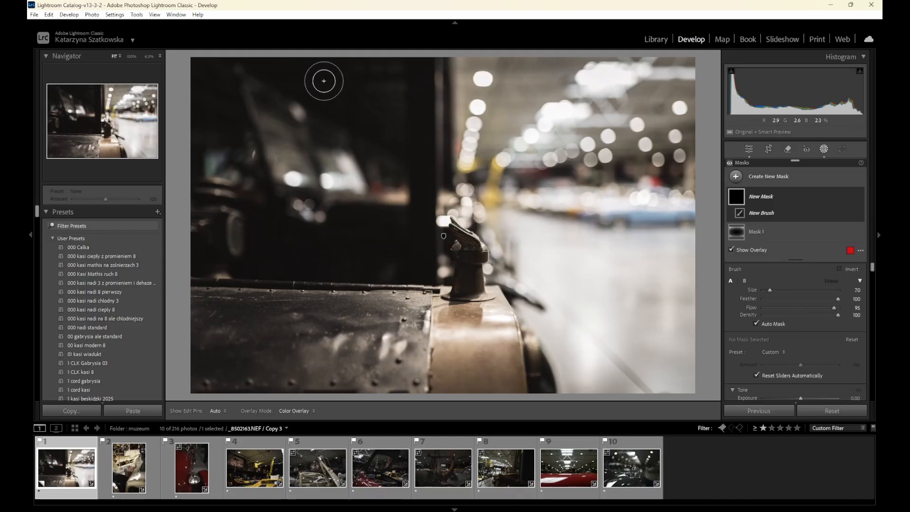
scroll(324, 80, "up", 7)
mouse_move(345, 91)
left_mouse_down()
mouse_move(251, 62)
mouse_move(316, 84)
mouse_move(382, 153)
mouse_move(381, 44)
mouse_move(372, 49)
mouse_move(450, 101)
mouse_move(422, 53)
mouse_move(411, 237)
mouse_move(442, 49)
mouse_move(430, 235)
mouse_move(421, 46)
left_mouse_up()
key("alt")
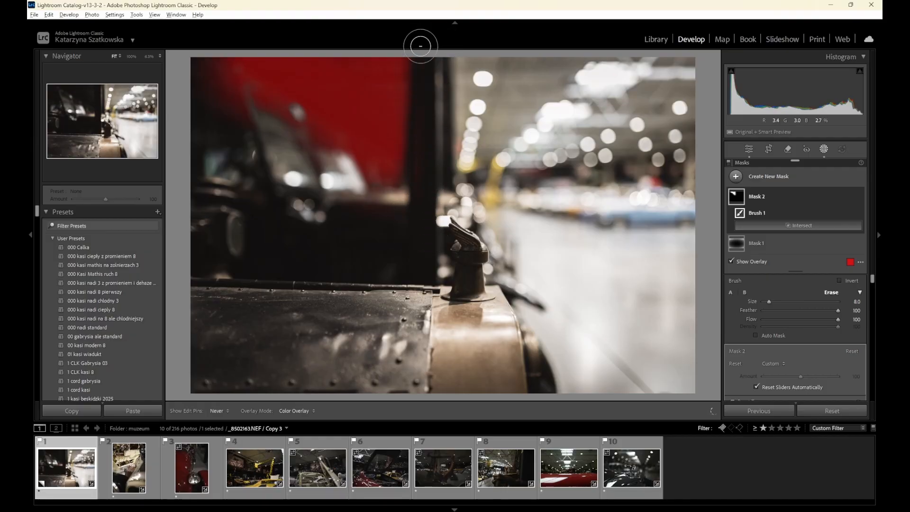
mouse_move(346, 226)
left_mouse_down()
mouse_move(202, 37)
mouse_move(227, 27)
mouse_move(263, 173)
mouse_move(221, 66)
mouse_move(247, 174)
left_mouse_up()
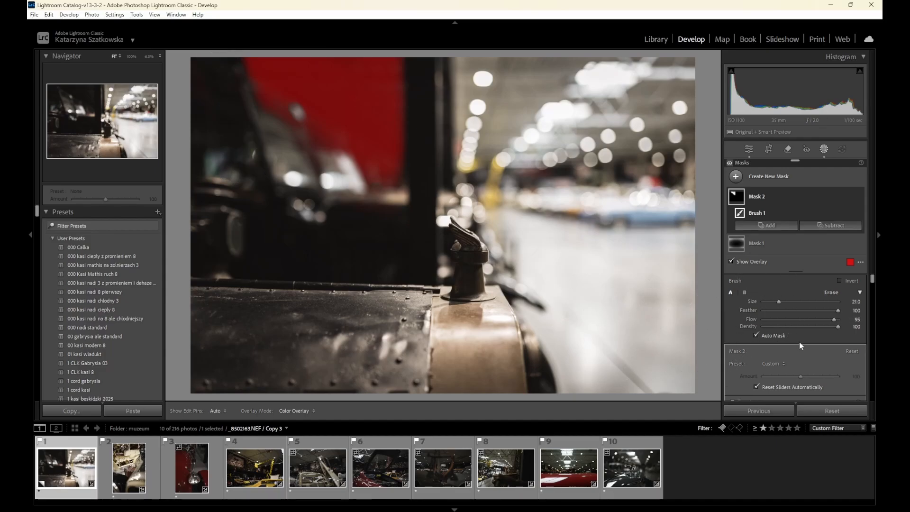
Hide the overlay and set the shadows of the brush mask to 41.
scroll(799, 350, "down", 4)
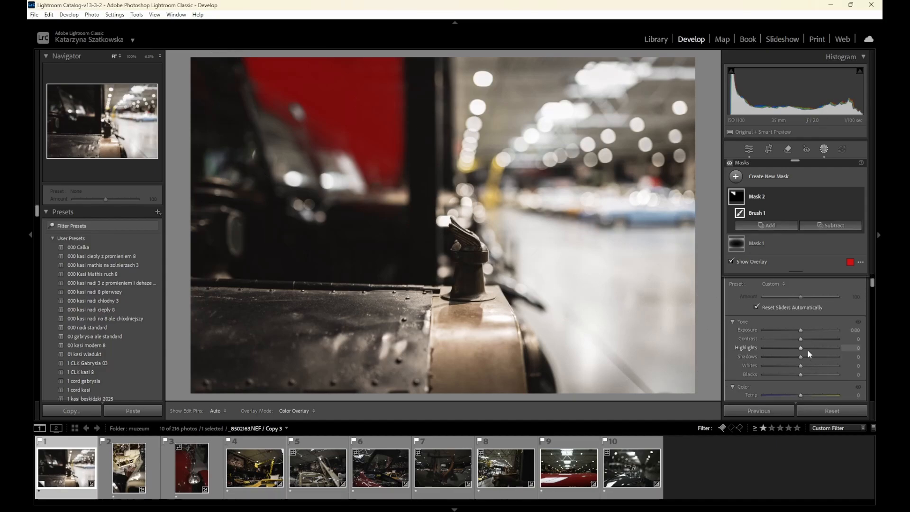
key("o")
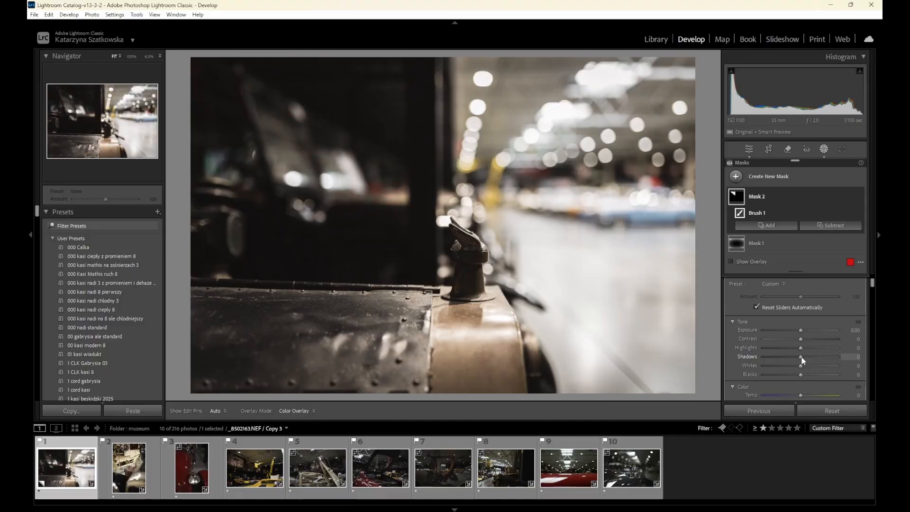
left_click_drag(801, 357, 818, 357)
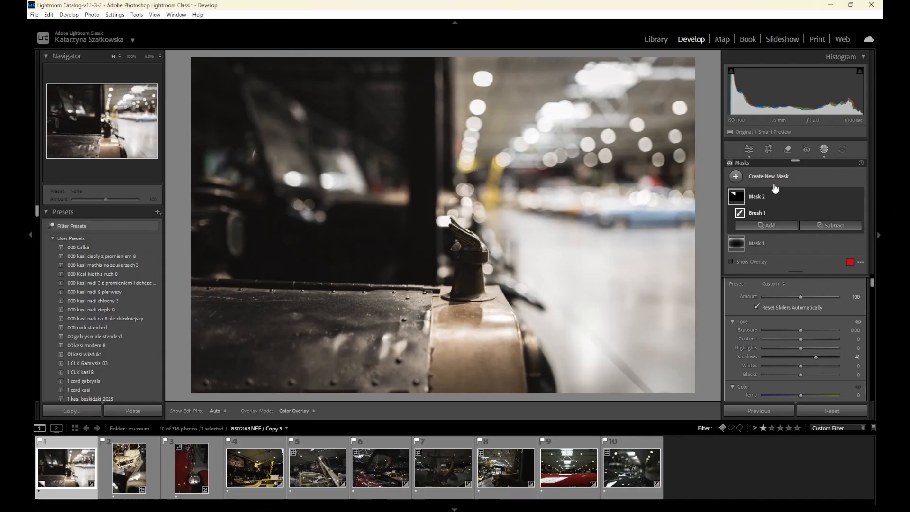
Add a new Select Objects mask covering the radiator cap.
left_click(735, 176)
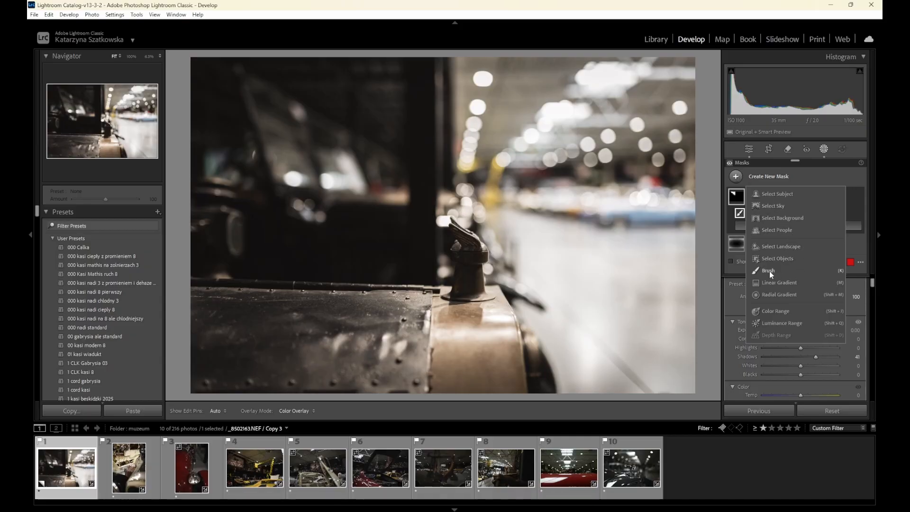
left_click(776, 260)
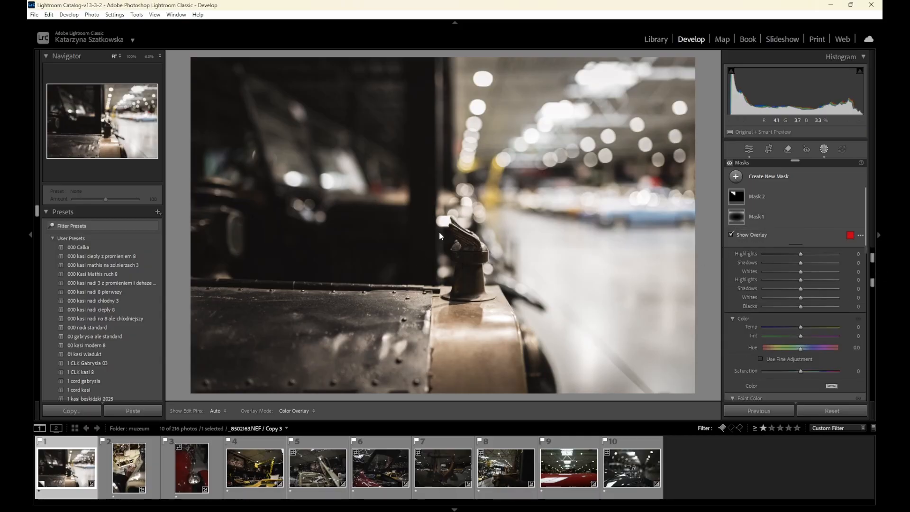
mouse_move(462, 224)
left_mouse_down()
mouse_move(455, 230)
mouse_move(480, 252)
mouse_move(458, 252)
mouse_move(462, 282)
mouse_move(450, 291)
mouse_move(479, 301)
mouse_move(474, 264)
left_mouse_up()
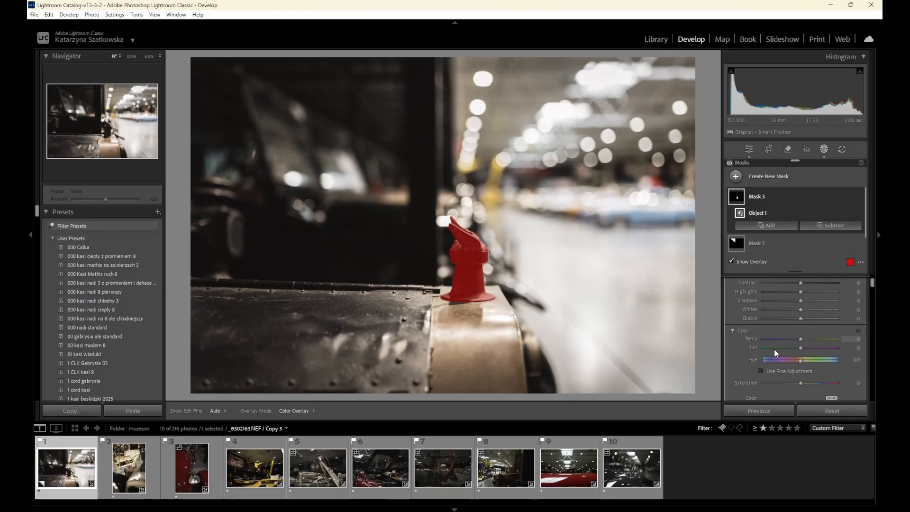
scroll(783, 328, "up", 2)
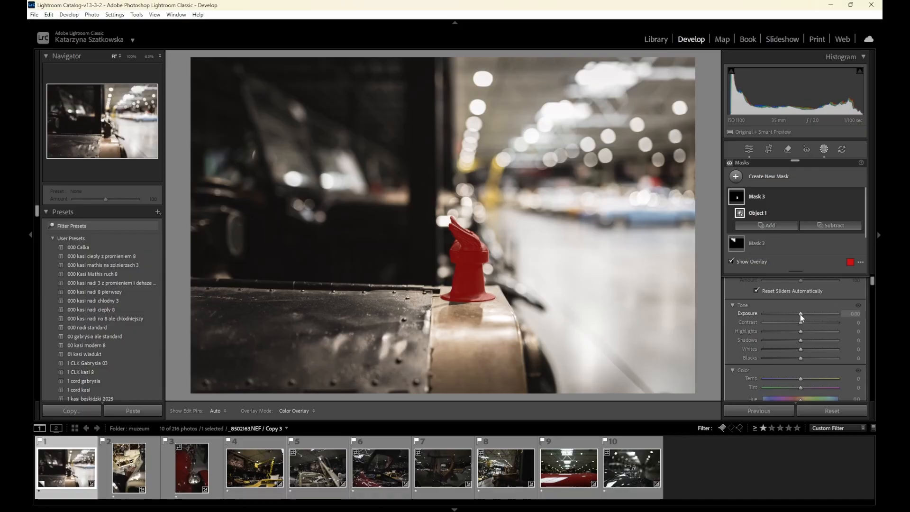
Hide the overlay and set the radiator cap mask's exposure to 0.20, highlights to 33 and shadows to 69.
key("o")
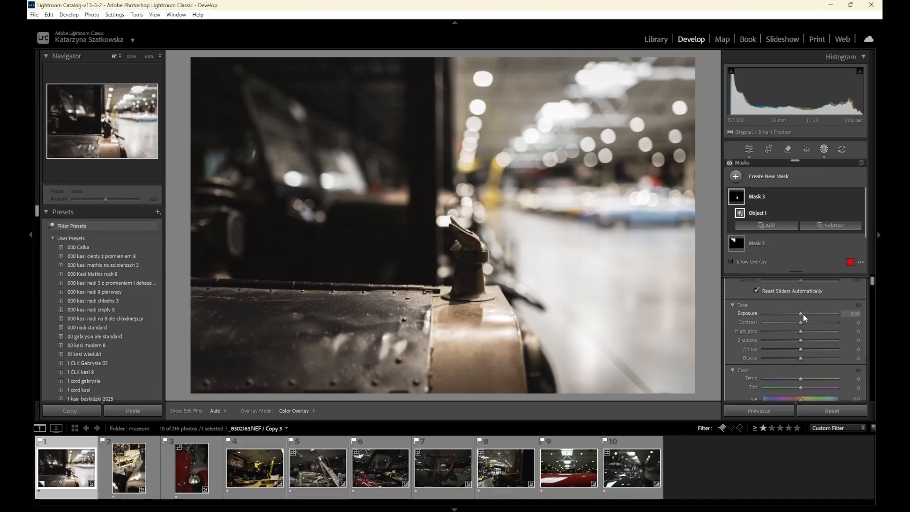
left_click(803, 314)
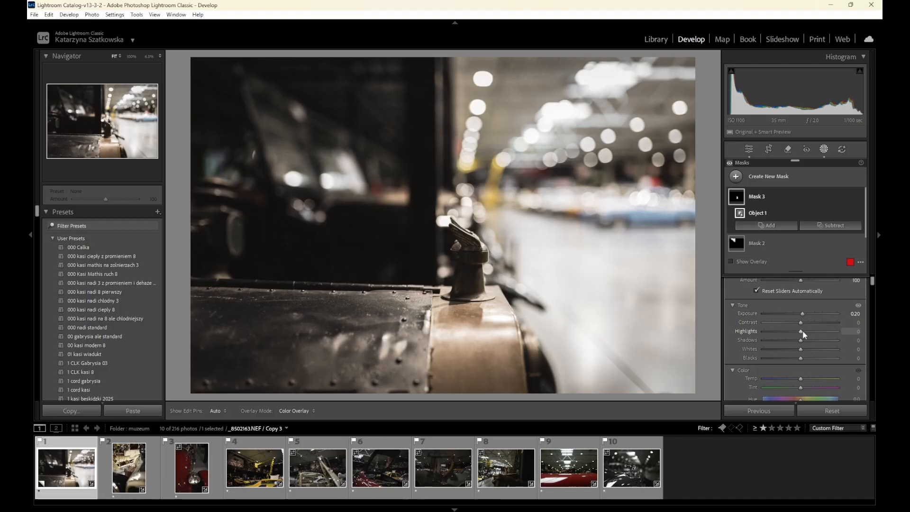
left_click_drag(800, 334, 811, 330)
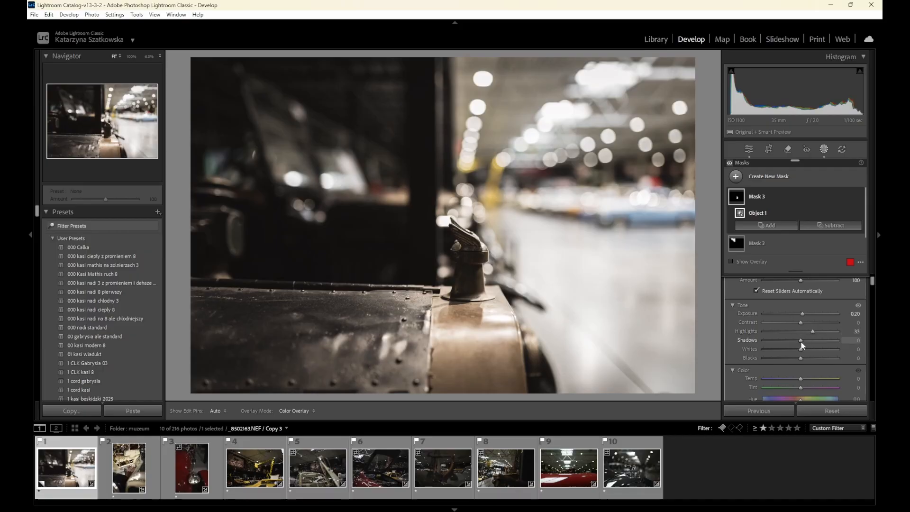
left_click_drag(800, 342, 826, 338)
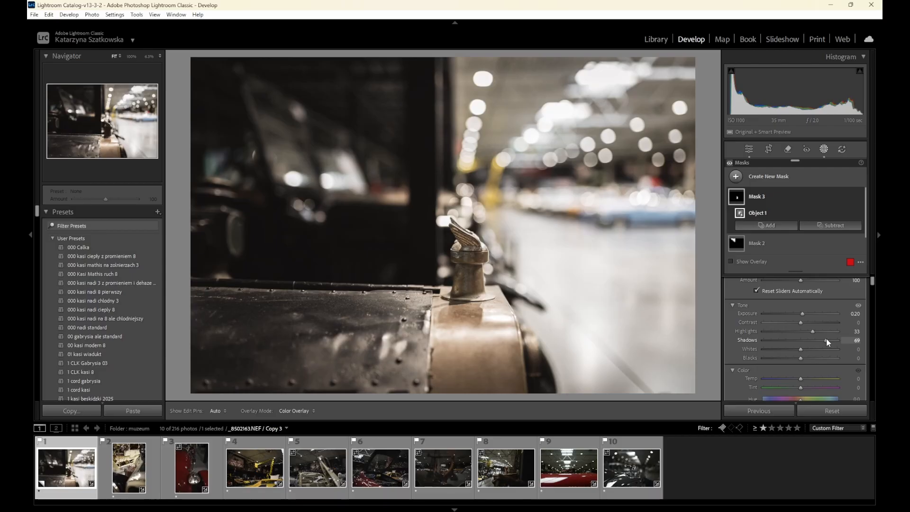
Add three points to the radiator cap mask's tone curve, lifting the highlights and raising the shadow point to input 55, output 67.
scroll(820, 337, "down", 5)
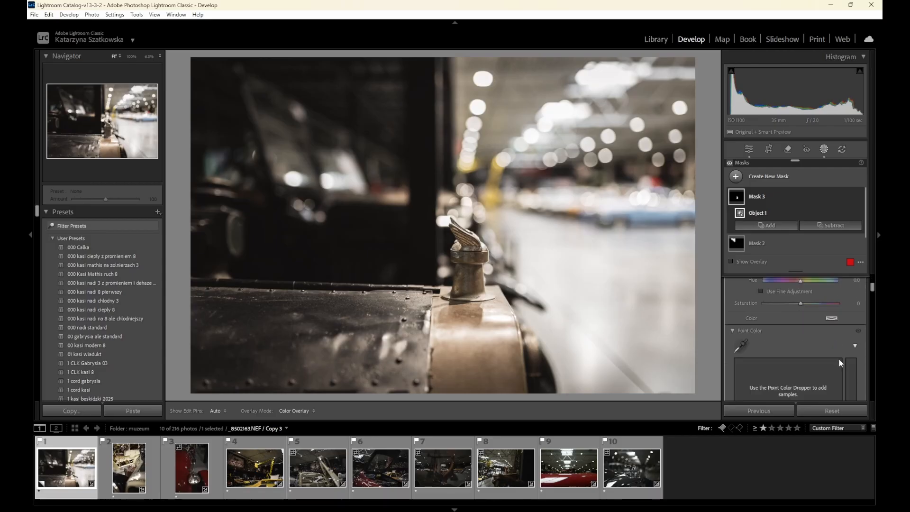
scroll(839, 359, "down", 5)
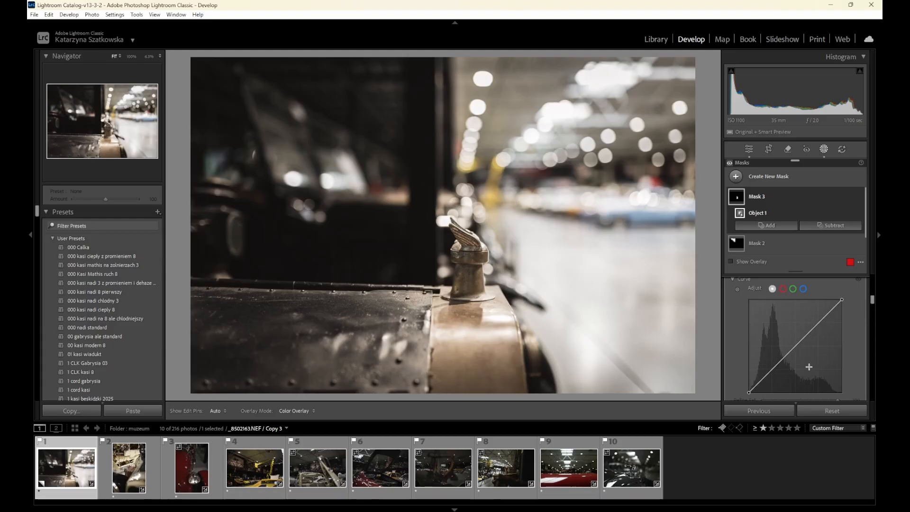
left_click(772, 365)
left_click(796, 343)
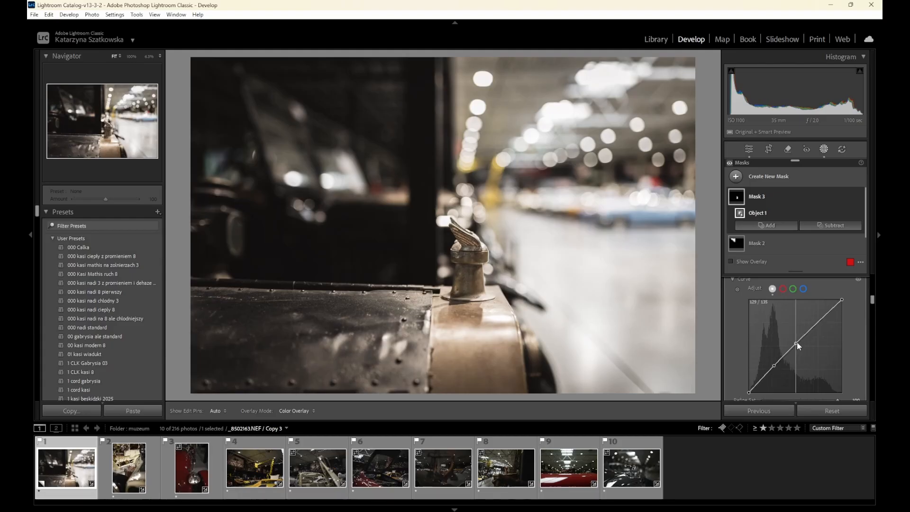
left_click(820, 320)
left_click_drag(819, 321, 815, 320)
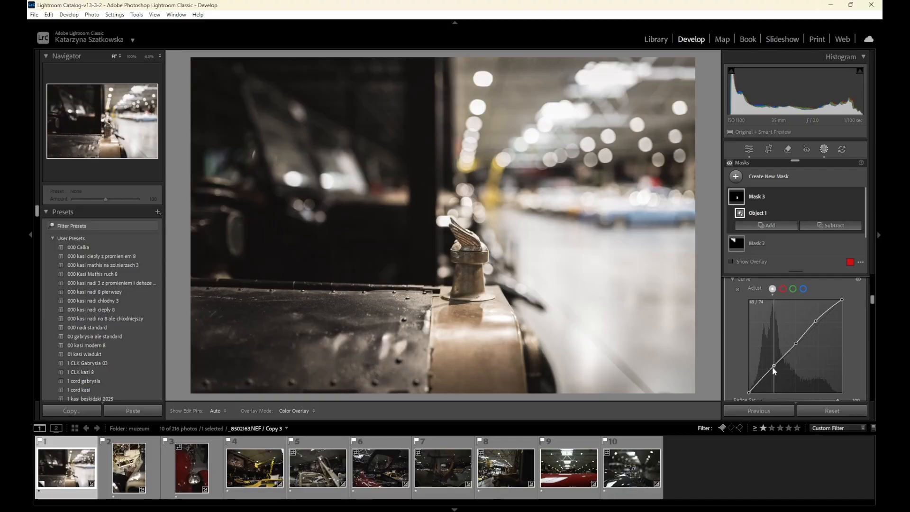
left_click_drag(774, 365, 768, 368)
Set the radiator cap mask's clarity to 33 and dehaze to 11, checking the cap's detail close up.
scroll(829, 368, "down", 3)
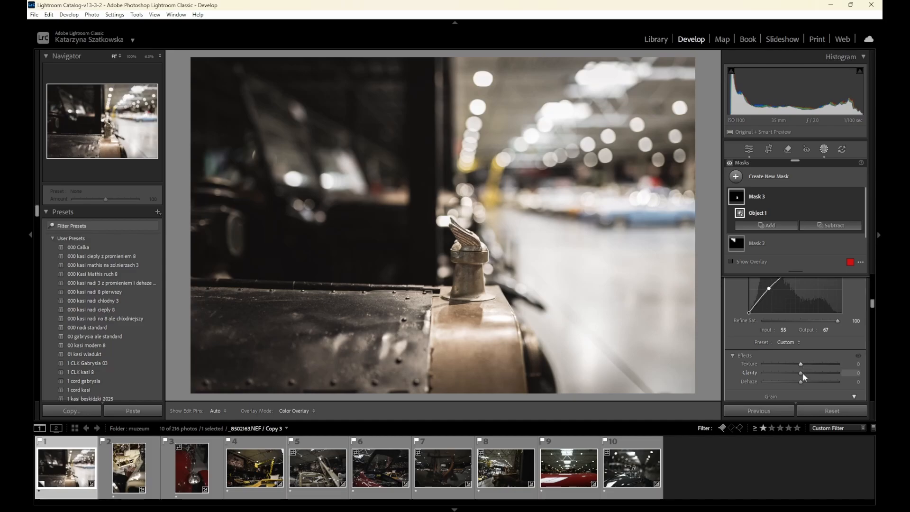
left_click_drag(801, 372, 814, 370)
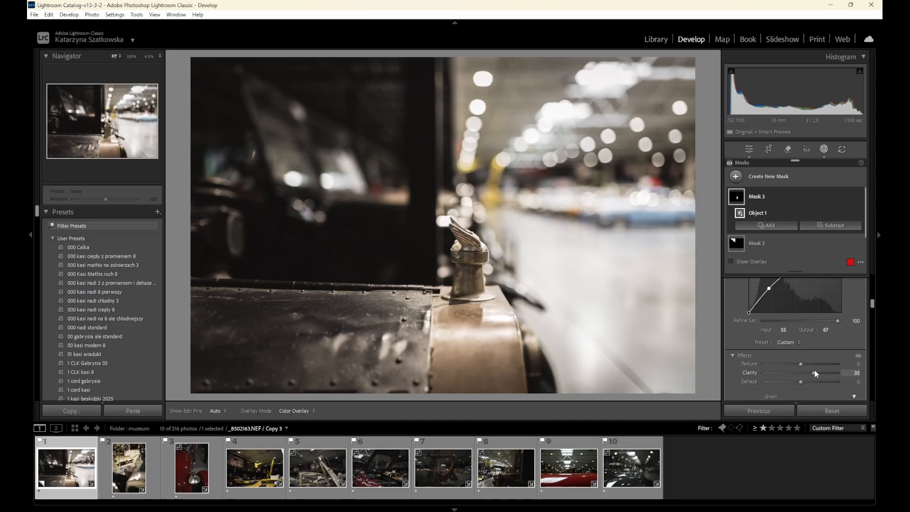
left_click(466, 248)
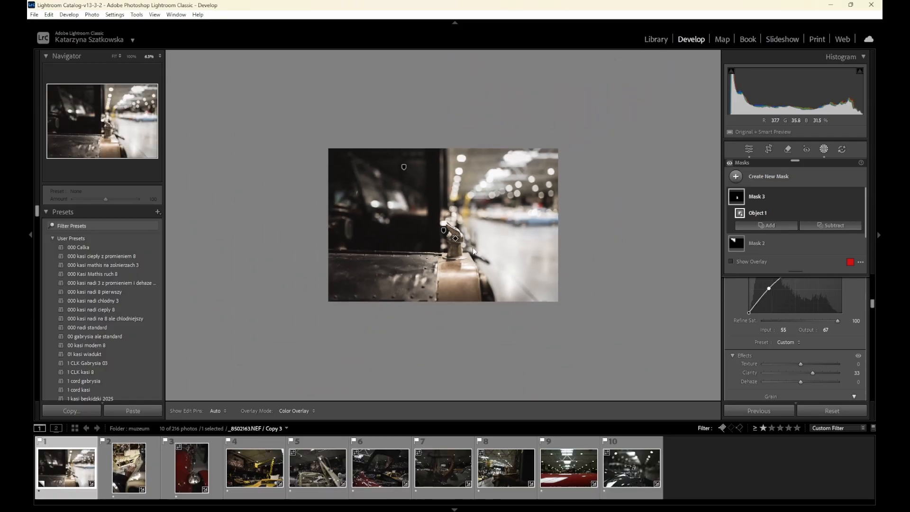
left_click(129, 57)
left_click(158, 57)
left_click(149, 57)
left_click(131, 107)
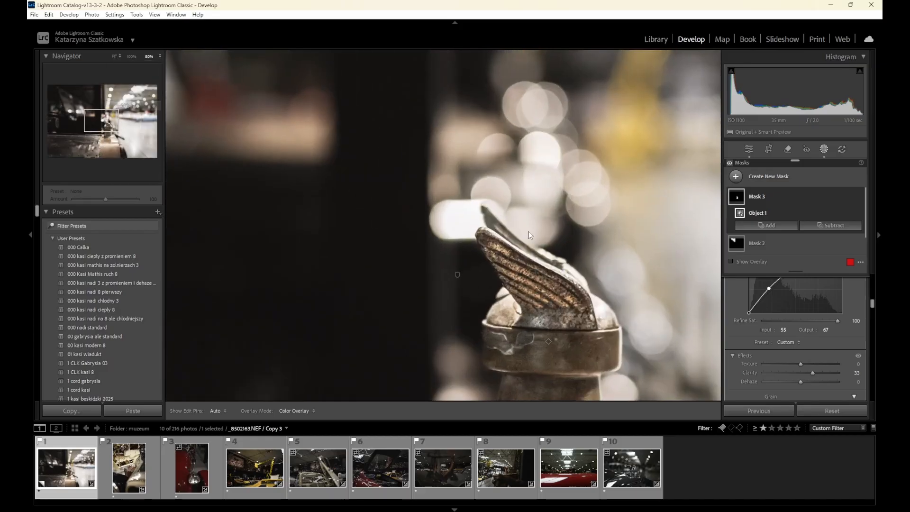
left_click_drag(613, 329, 521, 171)
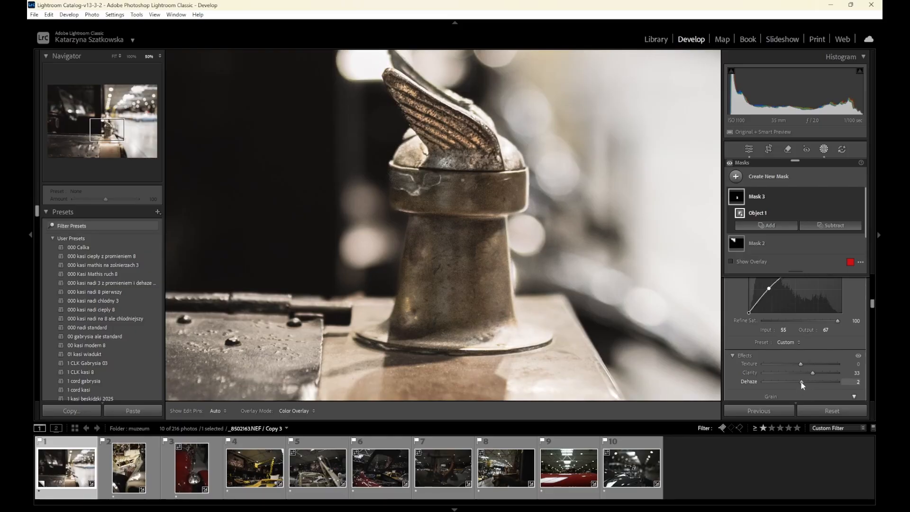
left_click_drag(800, 382, 803, 382)
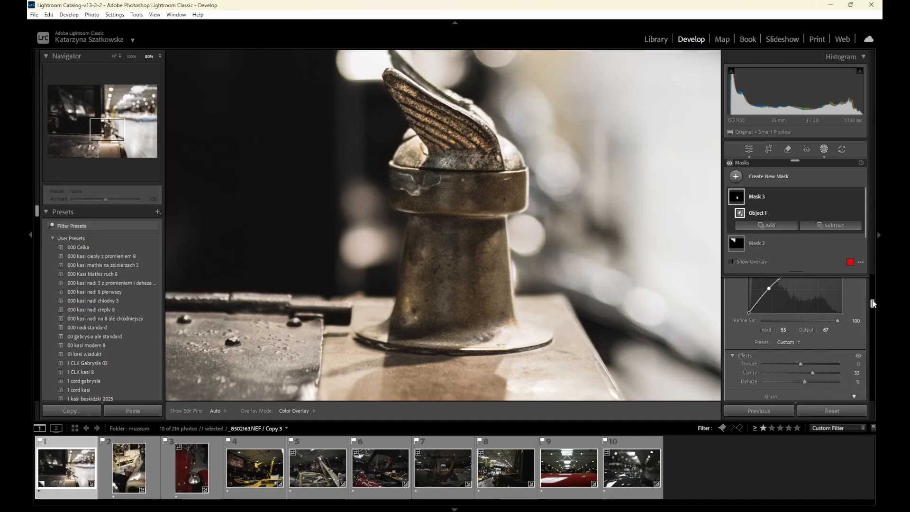
Set the radiator cap mask's sharpness to 12 and noise reduction to 20.
left_click_drag(873, 304, 873, 310)
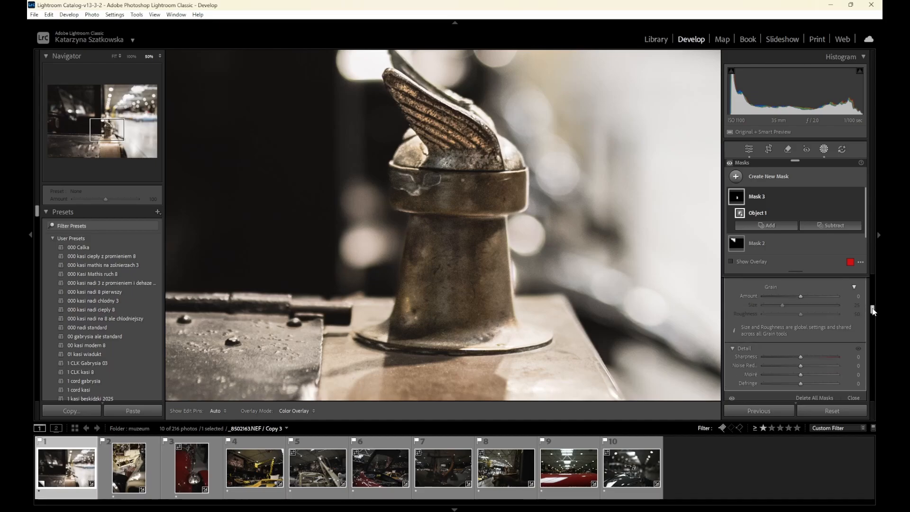
left_click_drag(873, 310, 873, 313)
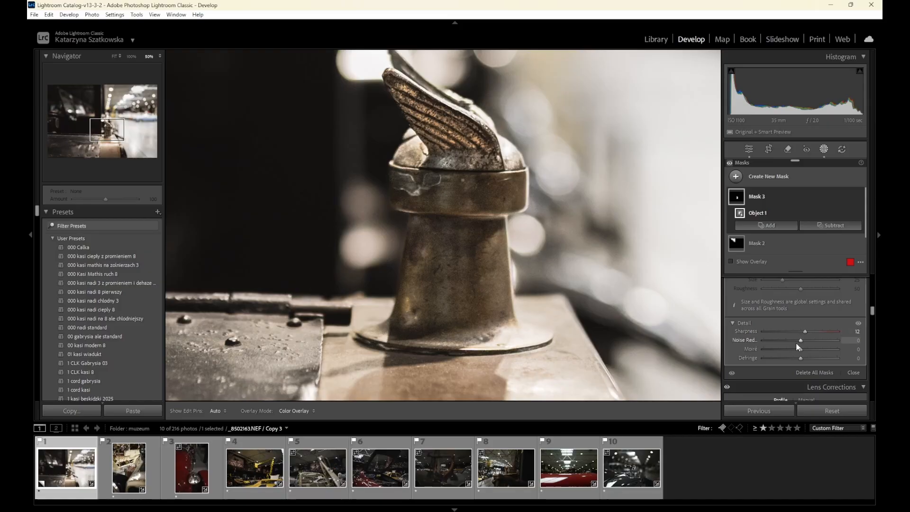
left_click_drag(801, 341, 809, 338)
left_click_drag(806, 340, 808, 340)
Compare the photo with the radiator cap mask off and on, both close up and in full view.
left_click(859, 197)
left_click(860, 199)
key("z")
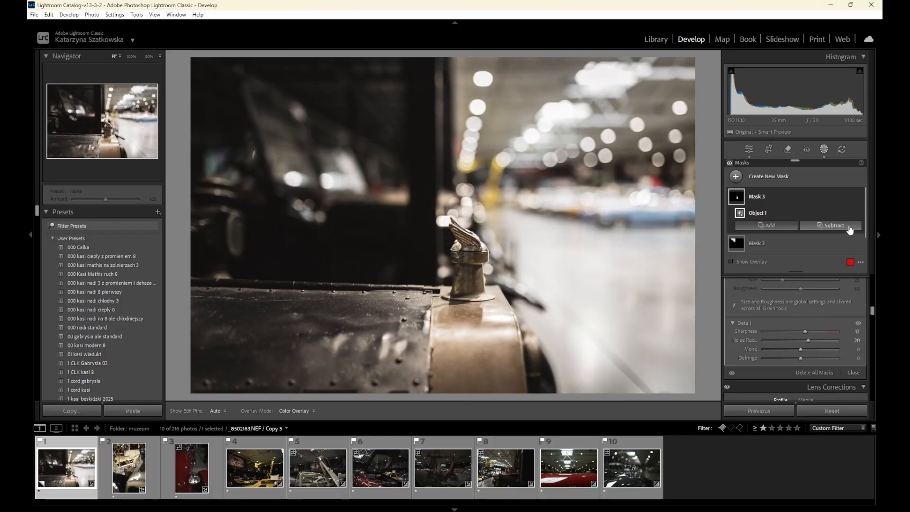
left_click(858, 198)
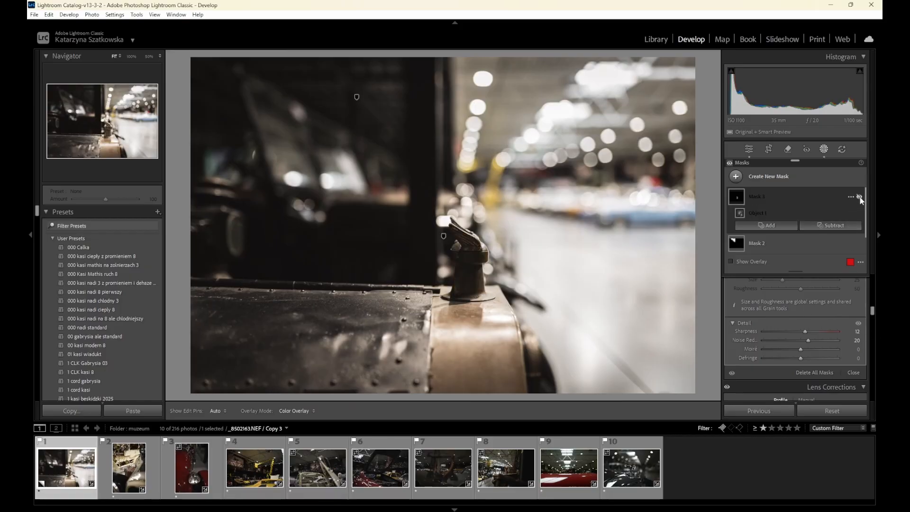
left_click(858, 197)
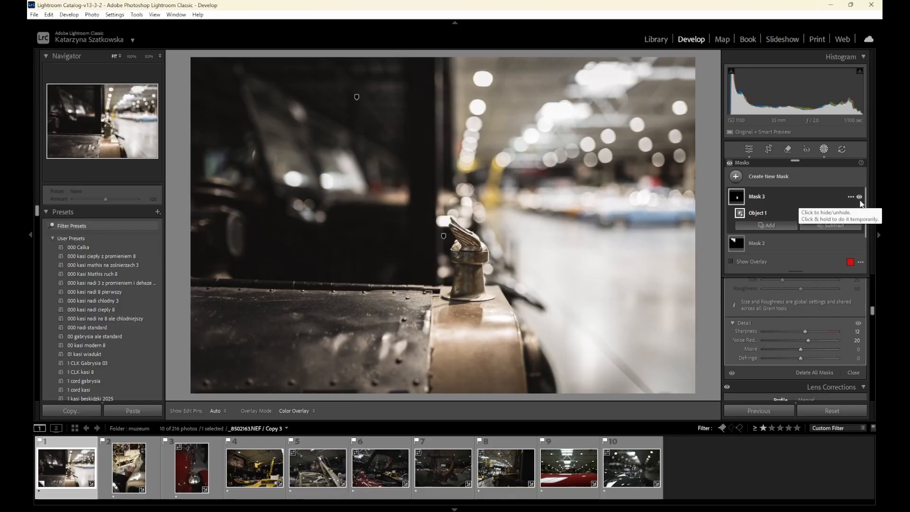
Add a new radial gradient mask as a tall oval centred on the radiator cap.
left_click(736, 176)
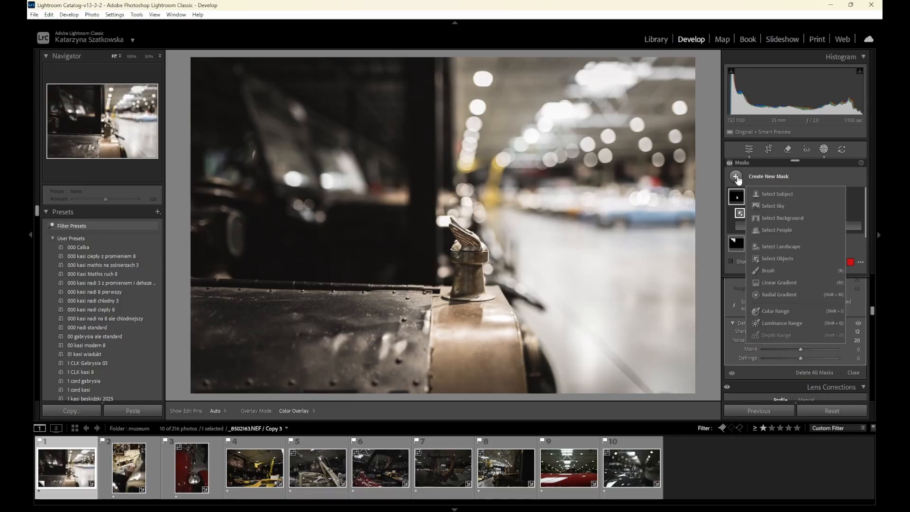
left_click(788, 295)
left_click_drag(462, 211, 558, 334)
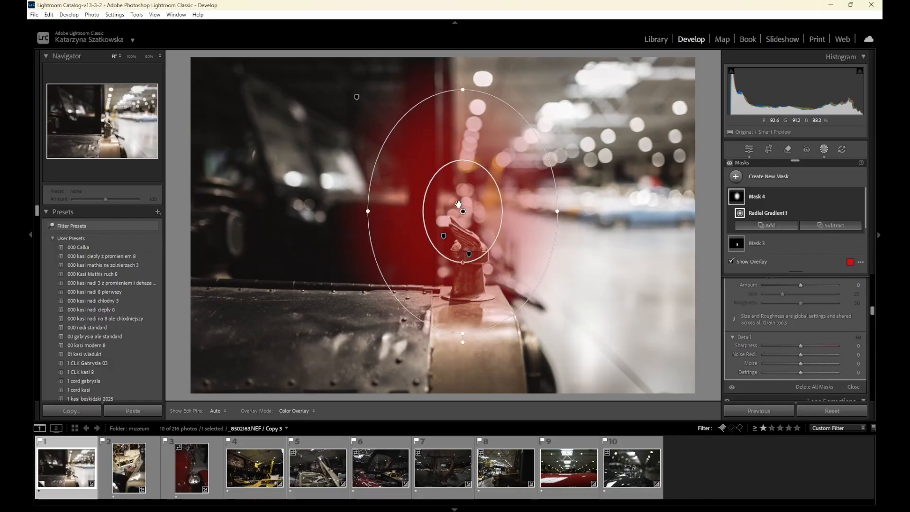
left_click_drag(466, 230, 468, 255)
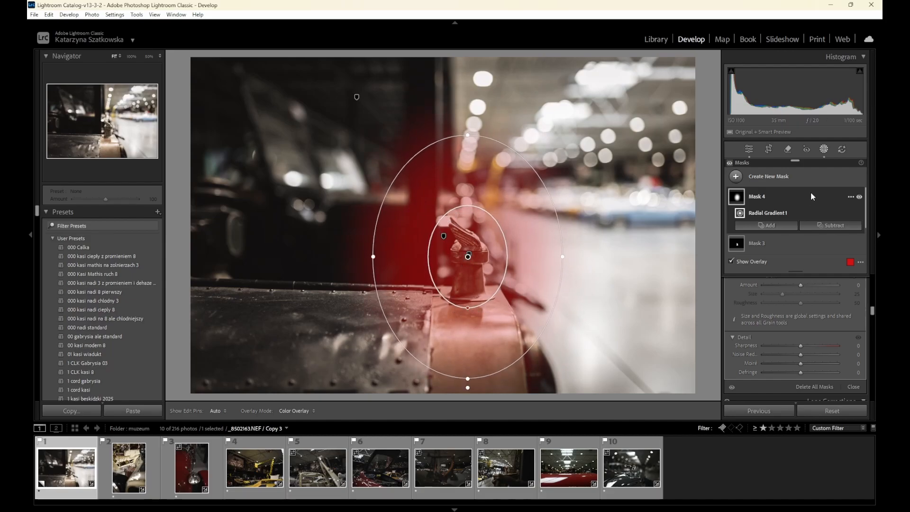
Subtract the radiator cap from the radial gradient mask with Select Objects.
left_click(834, 226)
left_click(823, 310)
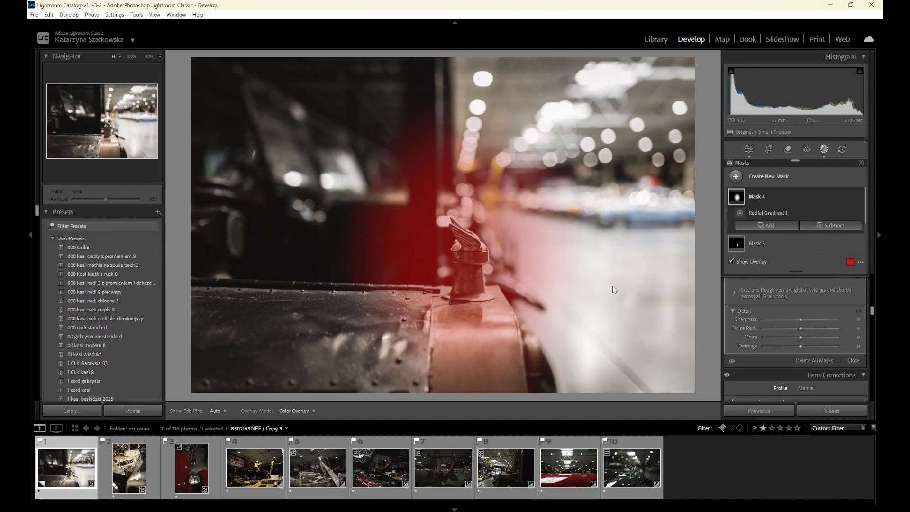
mouse_move(464, 237)
left_mouse_down()
mouse_move(477, 252)
mouse_move(454, 252)
mouse_move(450, 292)
mouse_move(478, 299)
mouse_move(470, 265)
left_mouse_up()
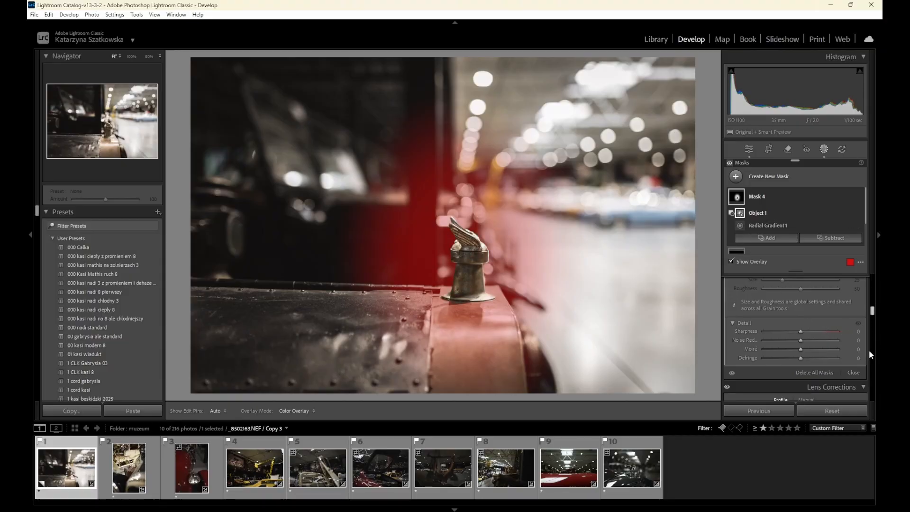
Hide the overlay, lower the radial mask's curve midpoint to input 134, output 111, and compare with the mask off.
scroll(809, 322, "down", 3)
scroll(813, 322, "up", 3)
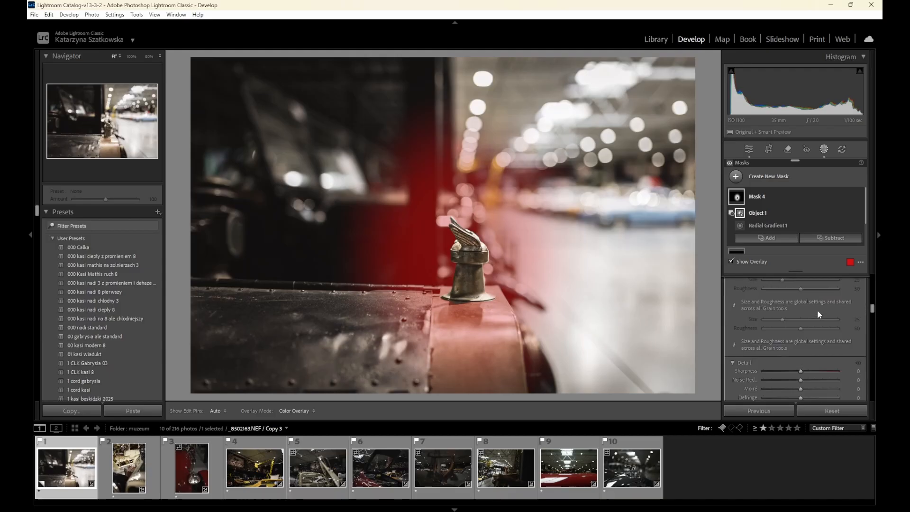
scroll(816, 309, "up", 1)
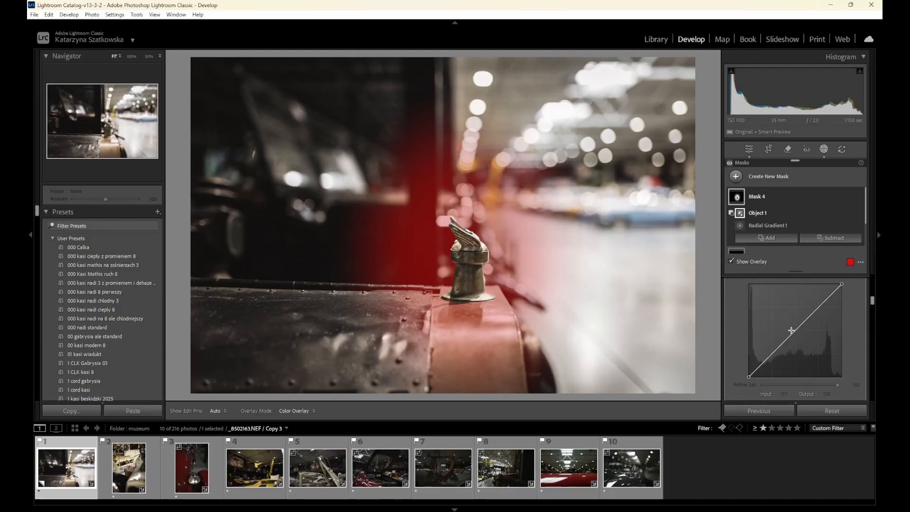
key("o")
left_click_drag(796, 329, 797, 337)
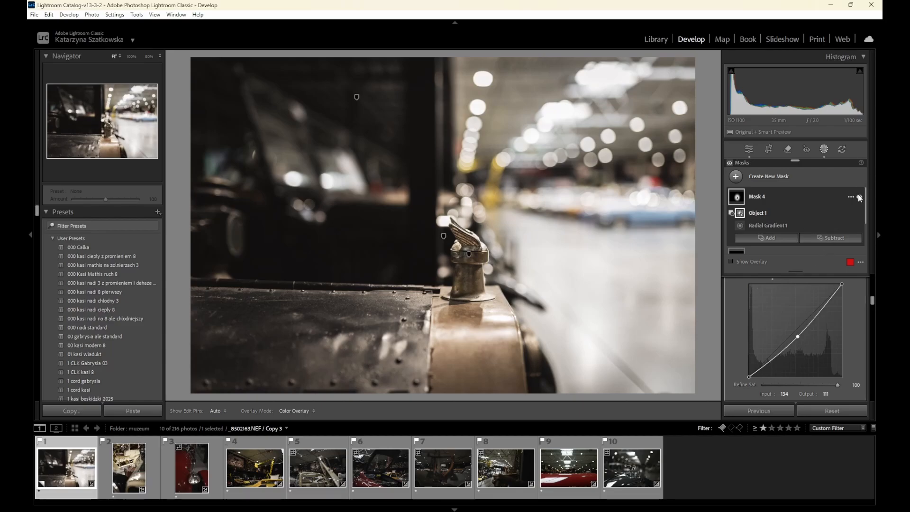
left_click(859, 196)
left_click(859, 197)
Duplicate and invert the radiator cap mask to cover everything around the cap.
scroll(764, 197, "down", 2)
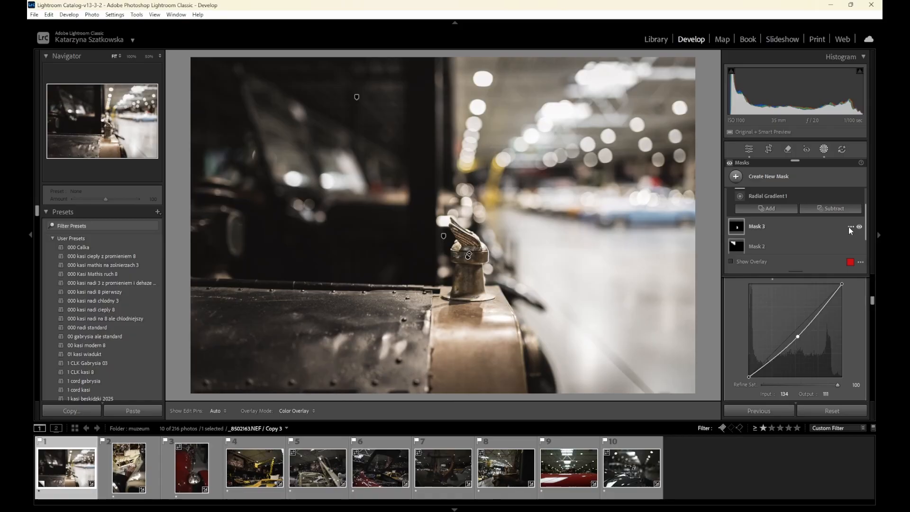
left_click(849, 227)
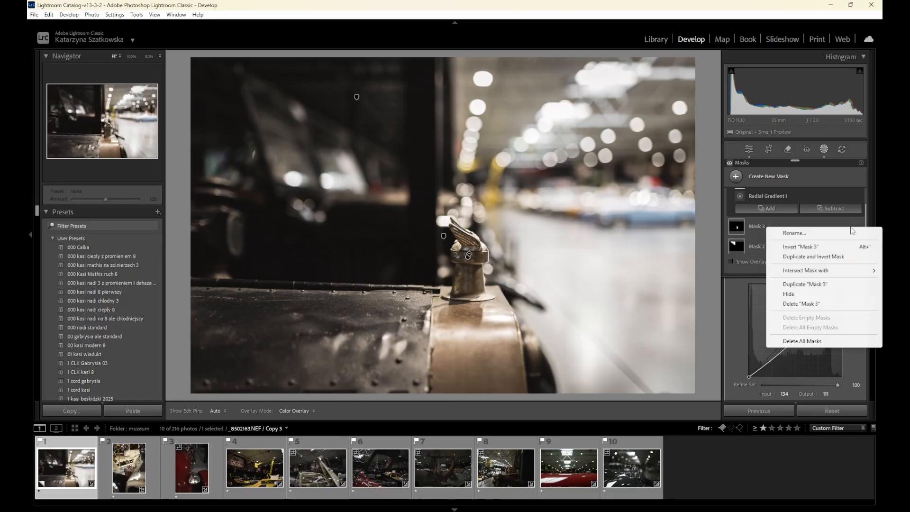
left_click(819, 257)
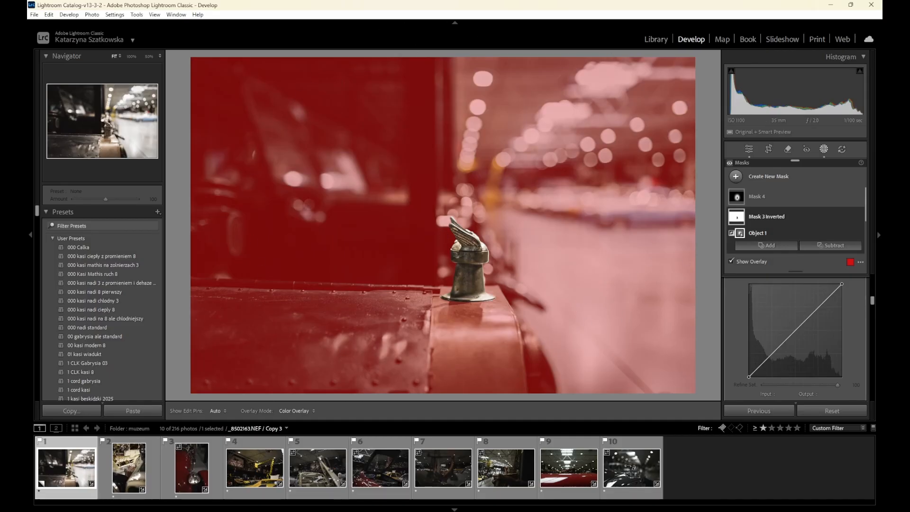
Hide the overlay and set the inverted mask's exposure to −0.20.
scroll(834, 355, "up", 10)
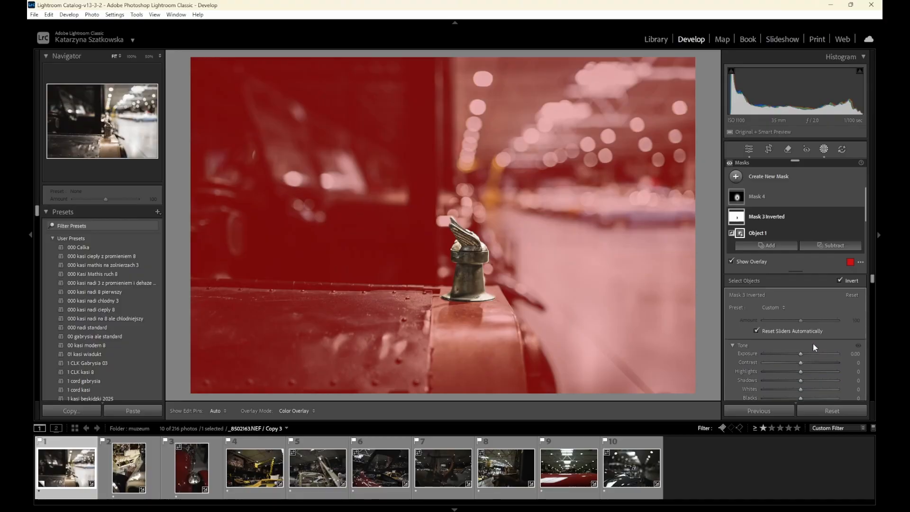
scroll(812, 343, "down", 2)
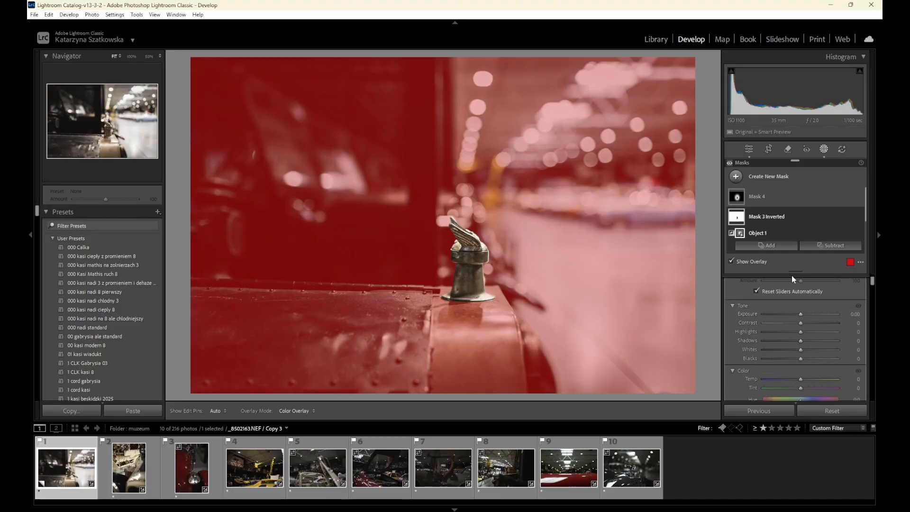
left_click(730, 262)
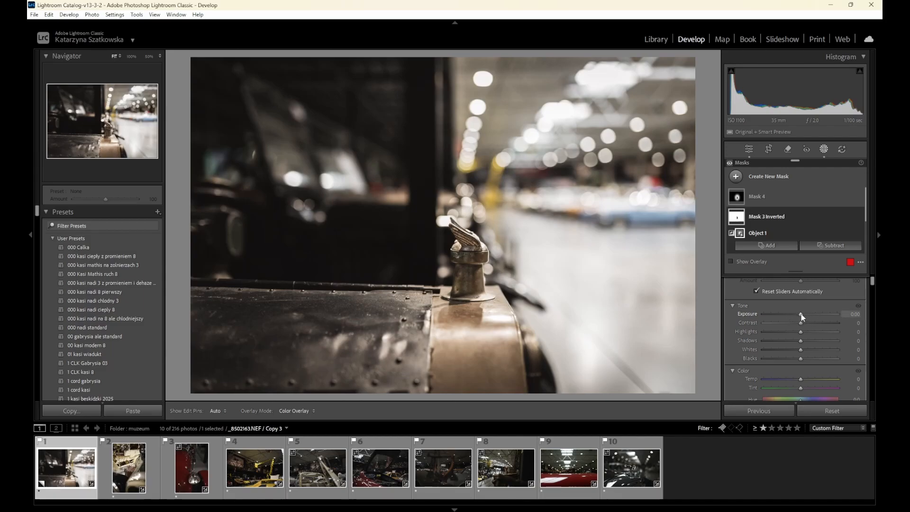
key("Down")
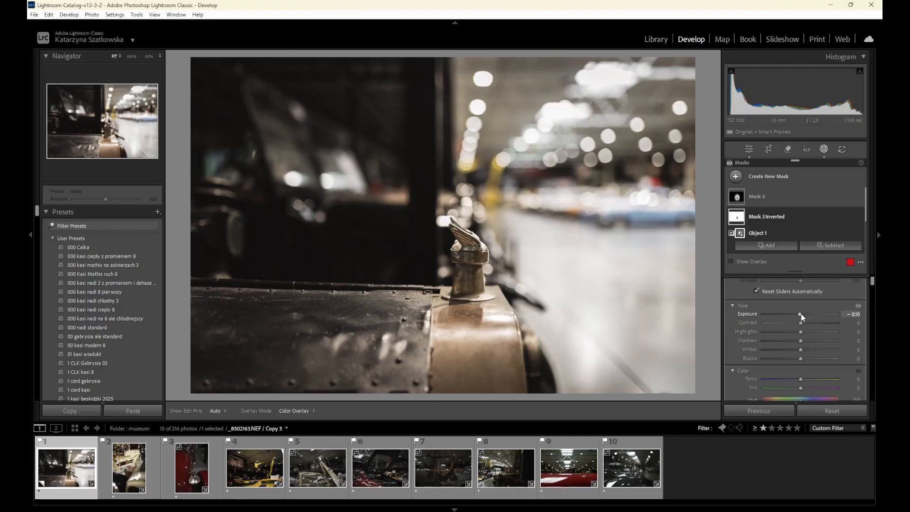
key("Down")
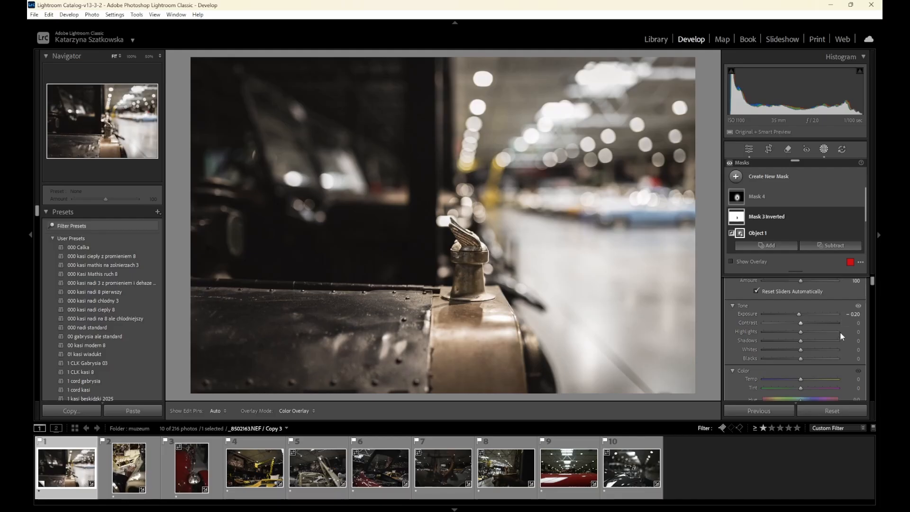
Lower the inverted mask's clarity slightly, set its sharpness to −4, and return to the global edit settings.
scroll(841, 334, "down", 1)
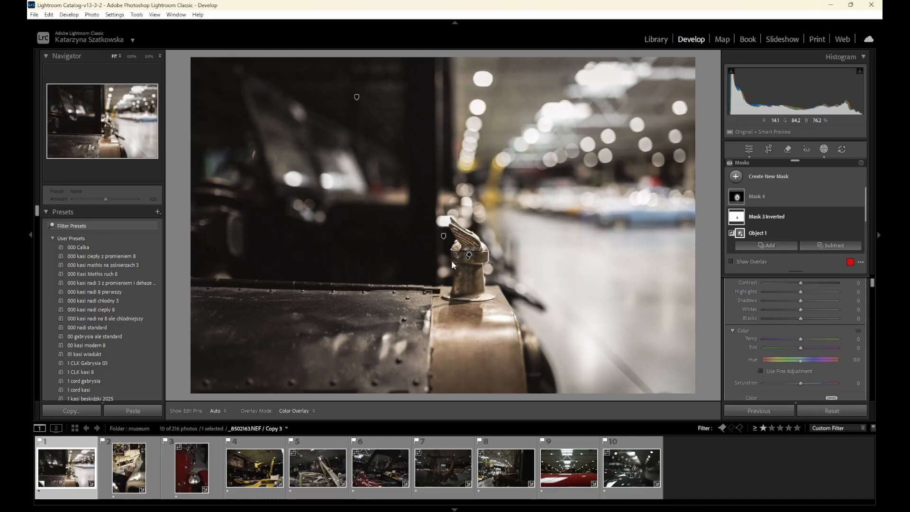
scroll(828, 339, "down", 4)
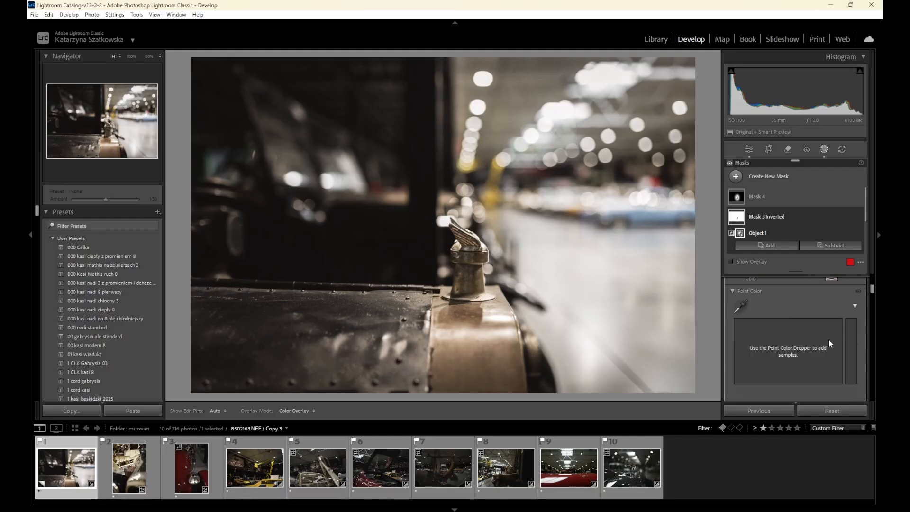
scroll(828, 342, "down", 4)
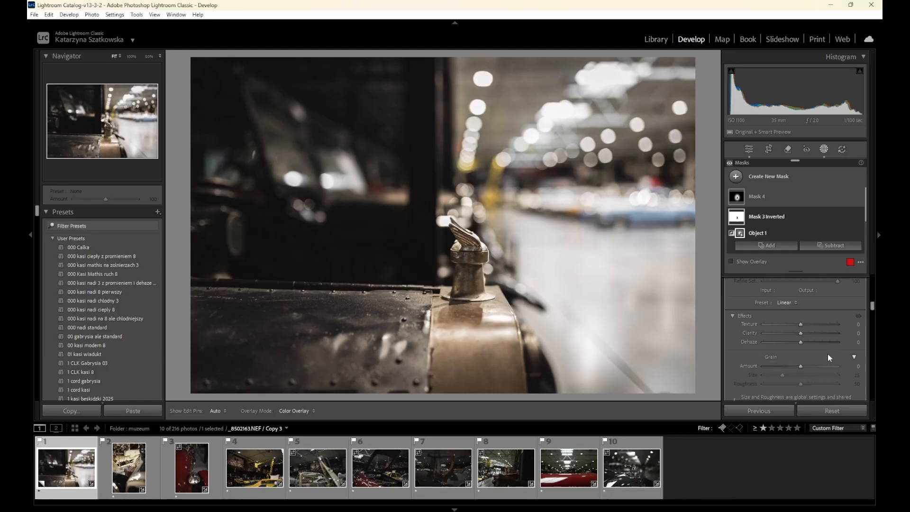
left_click_drag(801, 333, 797, 333)
scroll(821, 356, "down", 2)
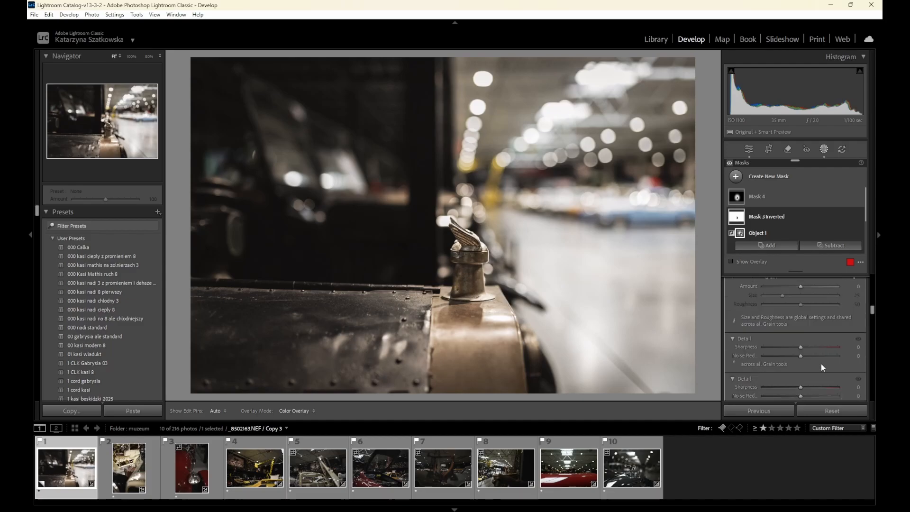
left_click_drag(799, 346, 798, 346)
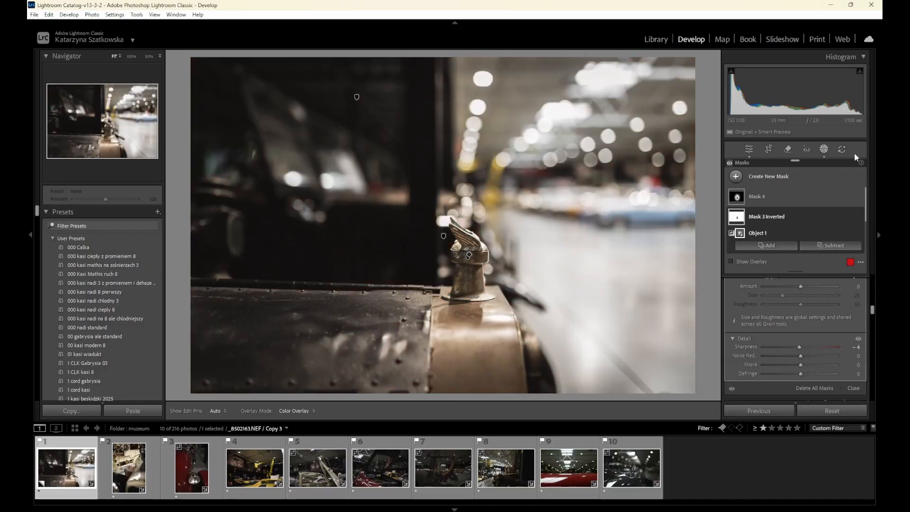
left_click(749, 148)
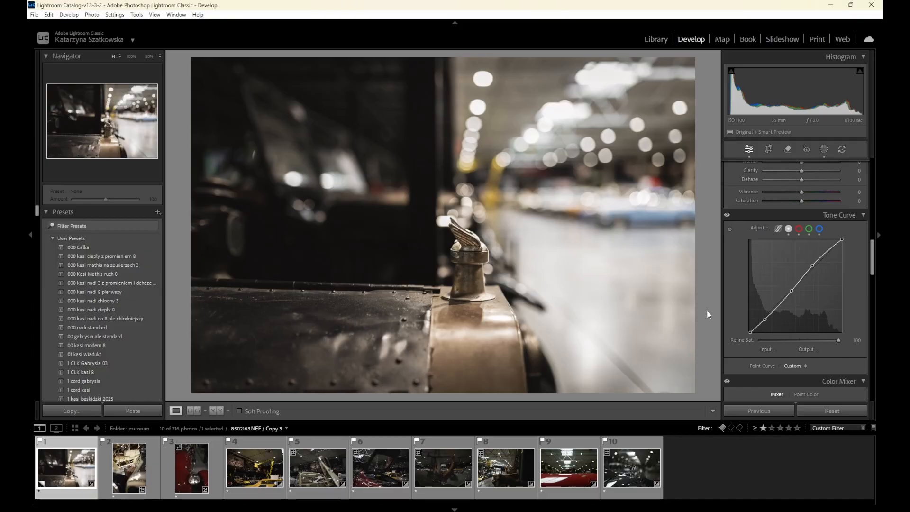
Compare the photo before and after editing, first full-frame, then side by side with the side panels hidden.
key("backslash")
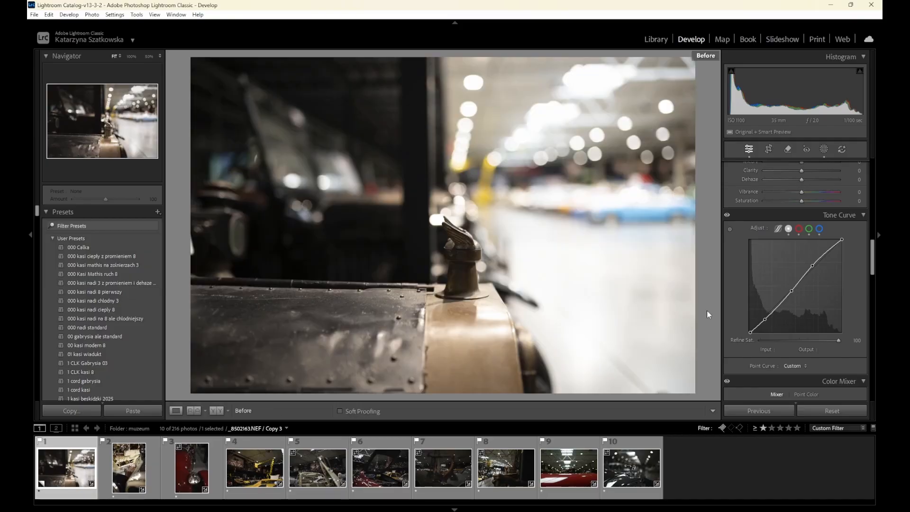
key("backslash")
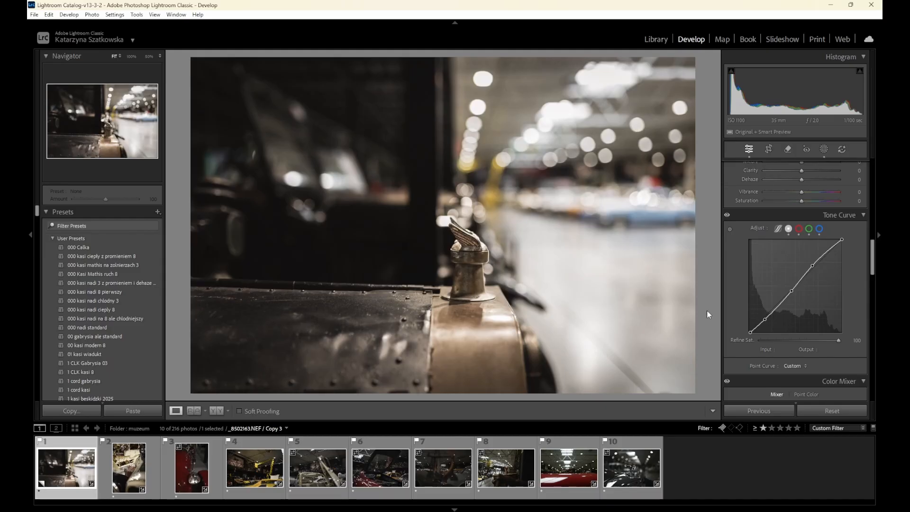
key("y")
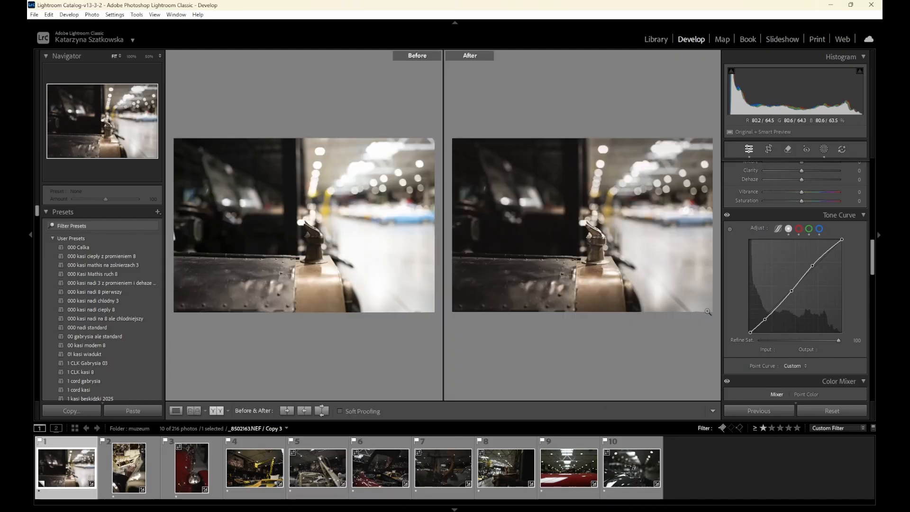
key("Tab")
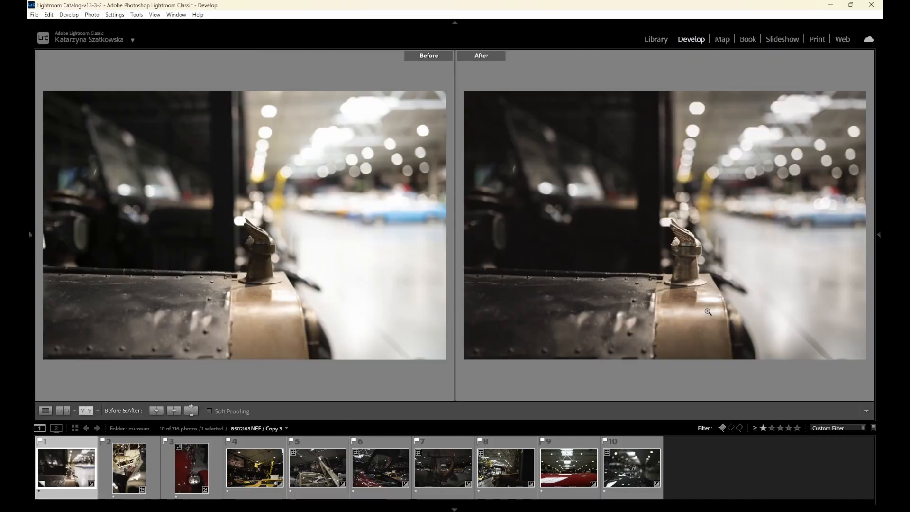